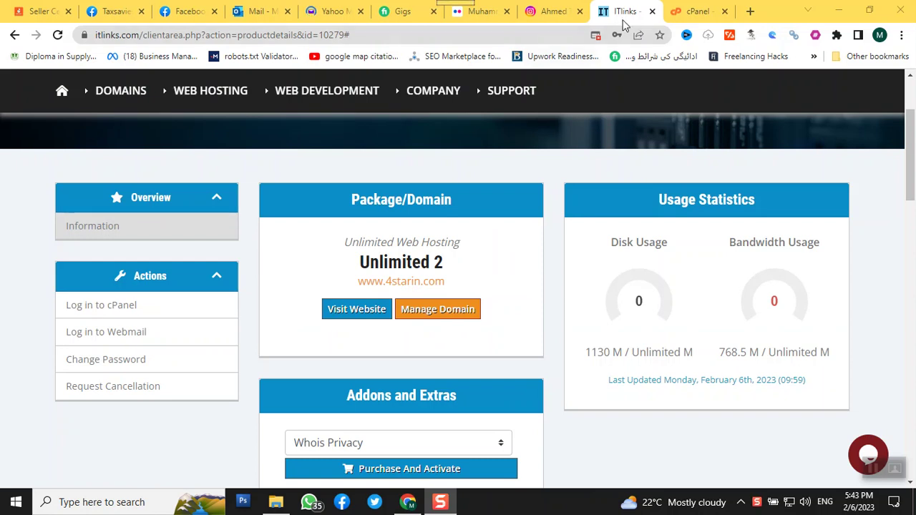
# - Switch to the cPanel tab showing the 4starin.com hosting account dashboard
pyautogui.click(678, 16)
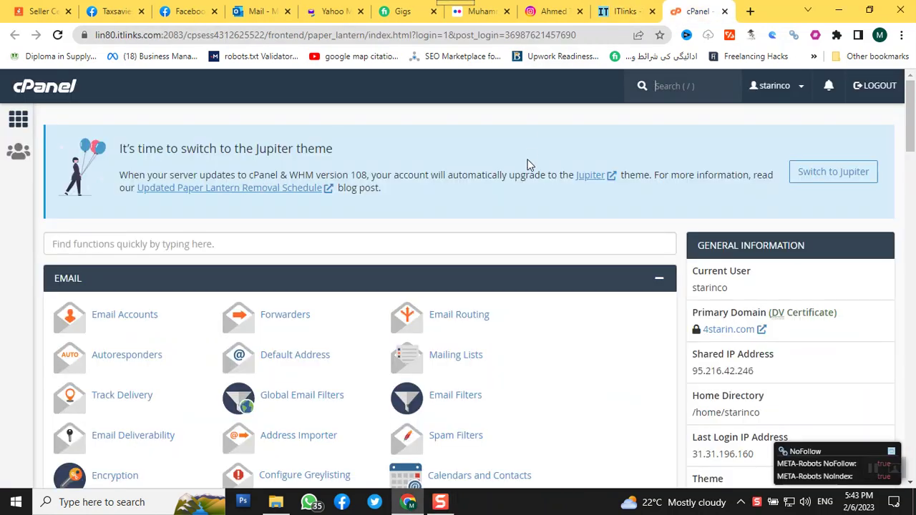
pyautogui.scroll(-2, 529, 168)
pyautogui.scroll(2, 530, 168)
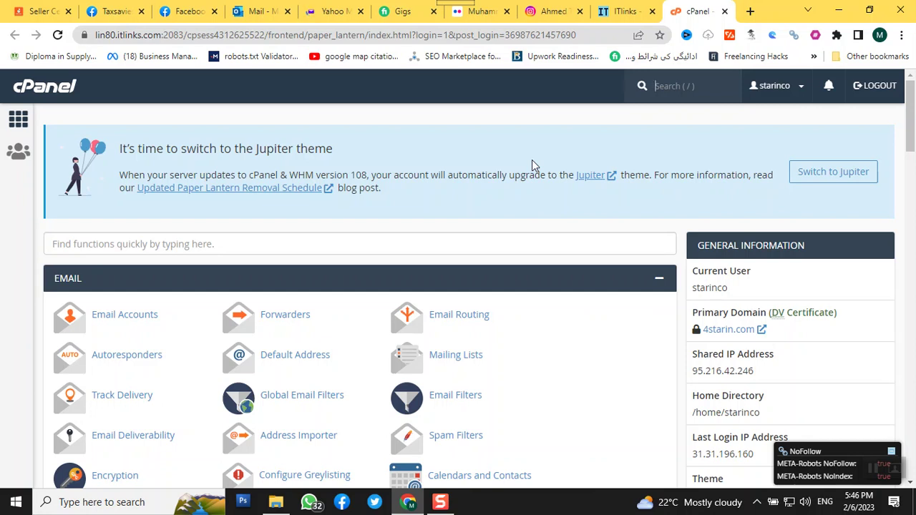
pyautogui.press('/')
pyautogui.click(635, 16)
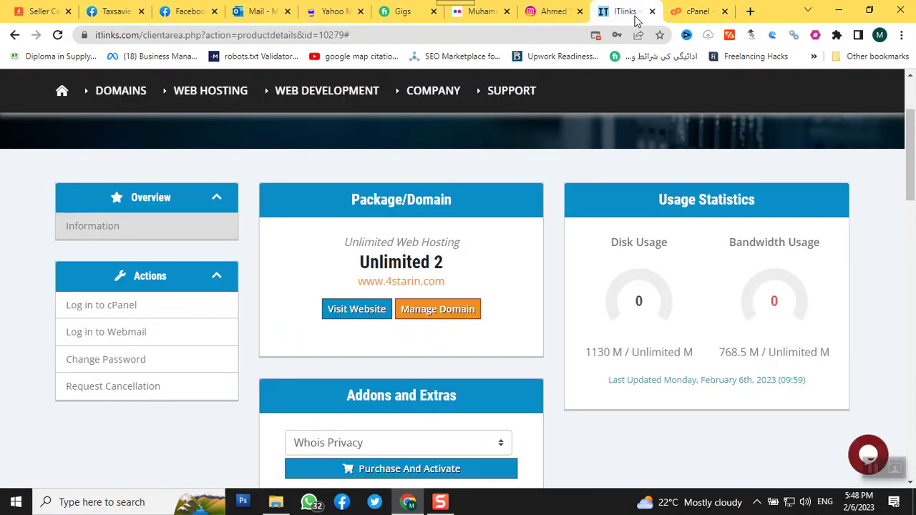
pyautogui.click(694, 12)
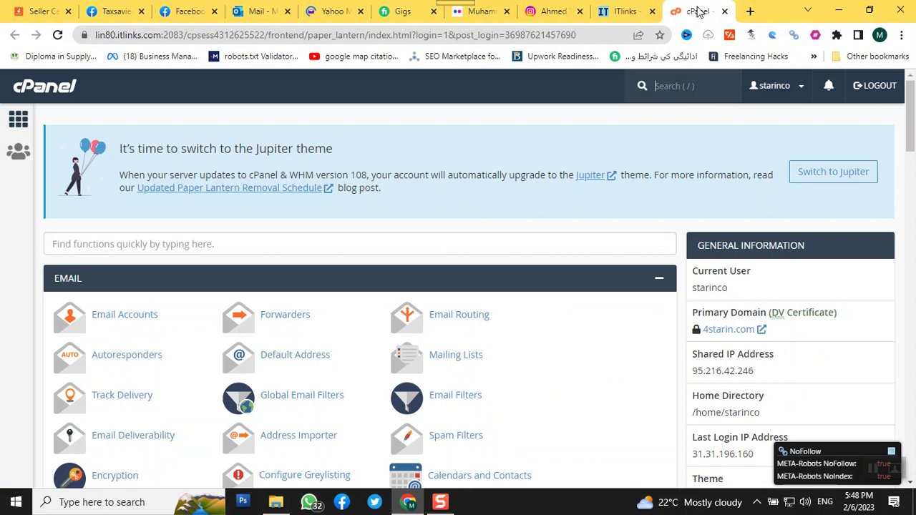
pyautogui.scroll(-2, 779, 123)
pyautogui.scroll(2, 779, 123)
pyautogui.scroll(-3, 777, 119)
pyautogui.scroll(-2, 778, 139)
pyautogui.scroll(-3, 779, 137)
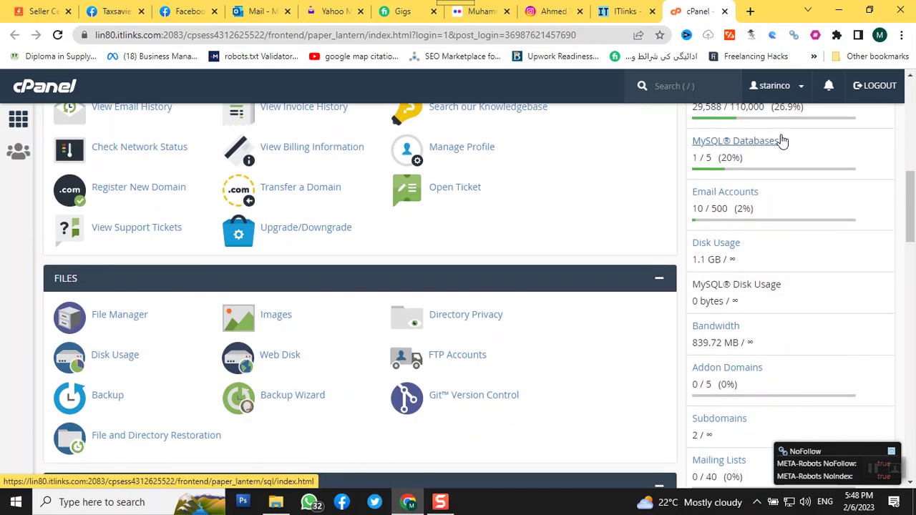
pyautogui.scroll(4, 823, 254)
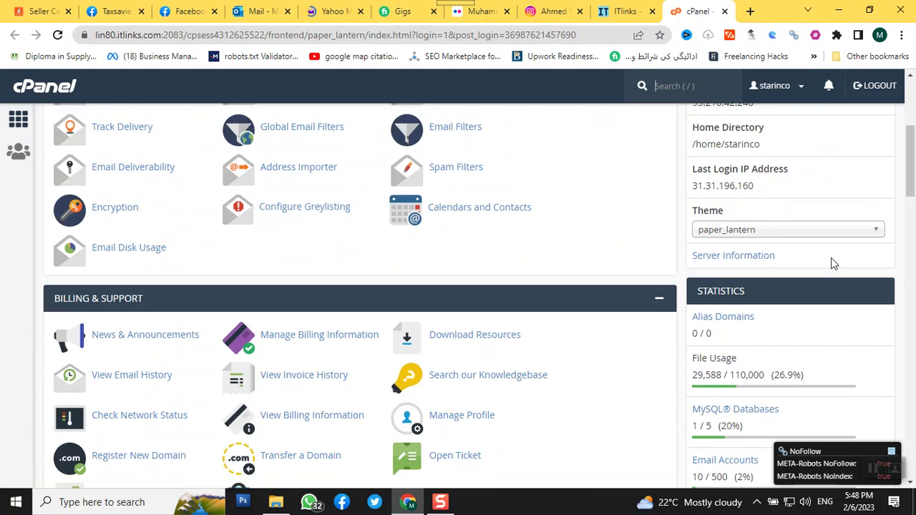
pyautogui.scroll(4, 831, 257)
pyautogui.scroll(-4, 831, 257)
pyautogui.scroll(-1, 831, 265)
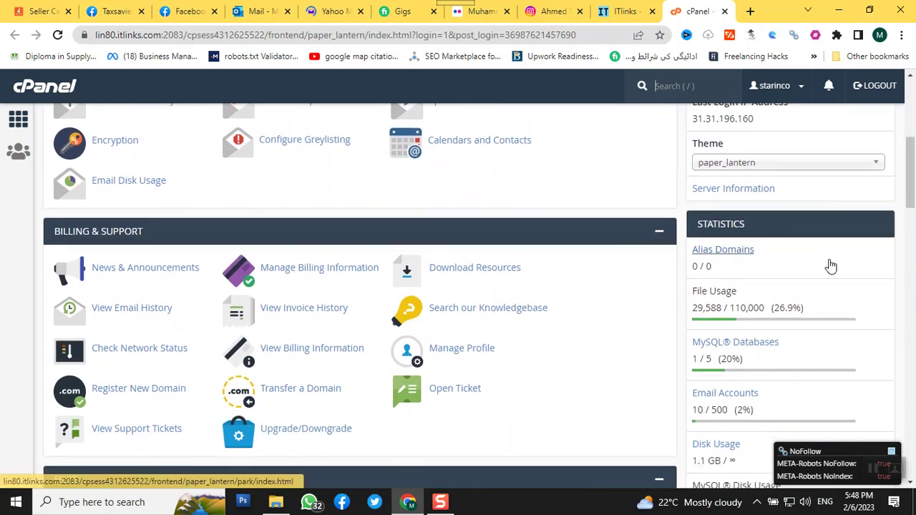
pyautogui.scroll(-3, 831, 266)
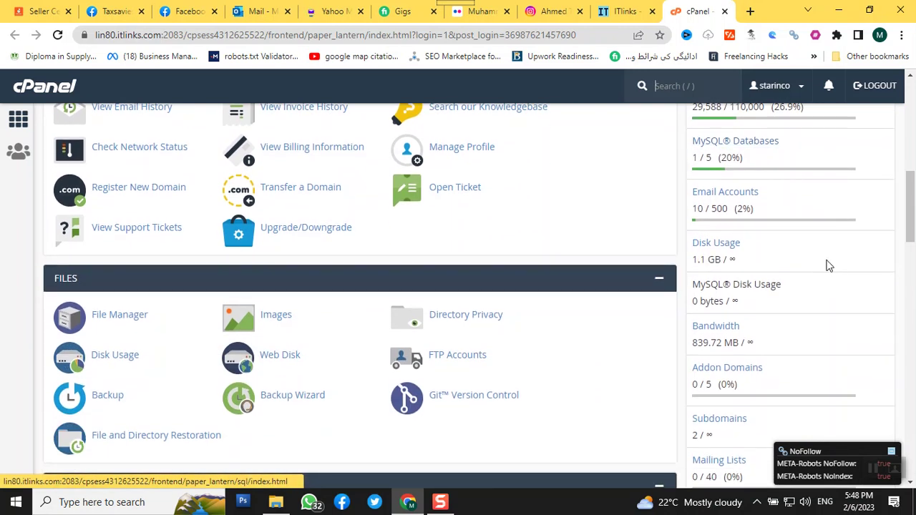
pyautogui.scroll(-2, 829, 266)
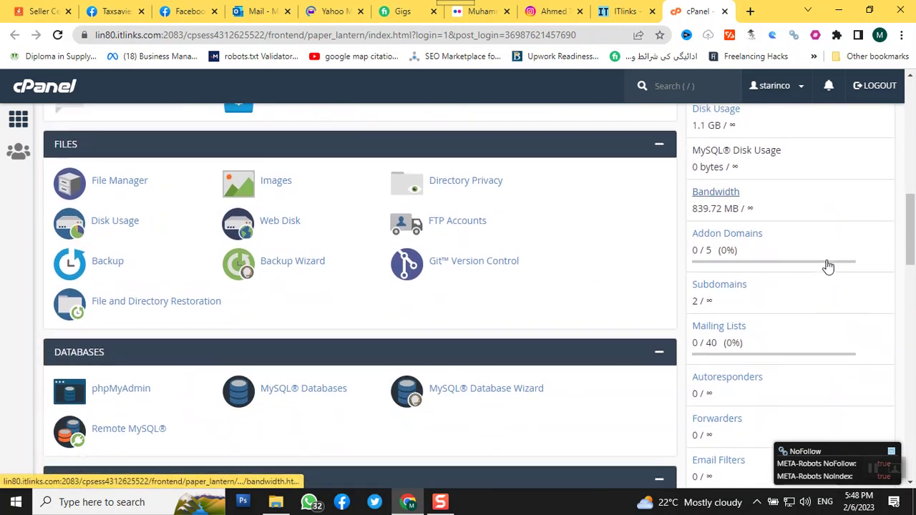
pyautogui.doubleClick(712, 305)
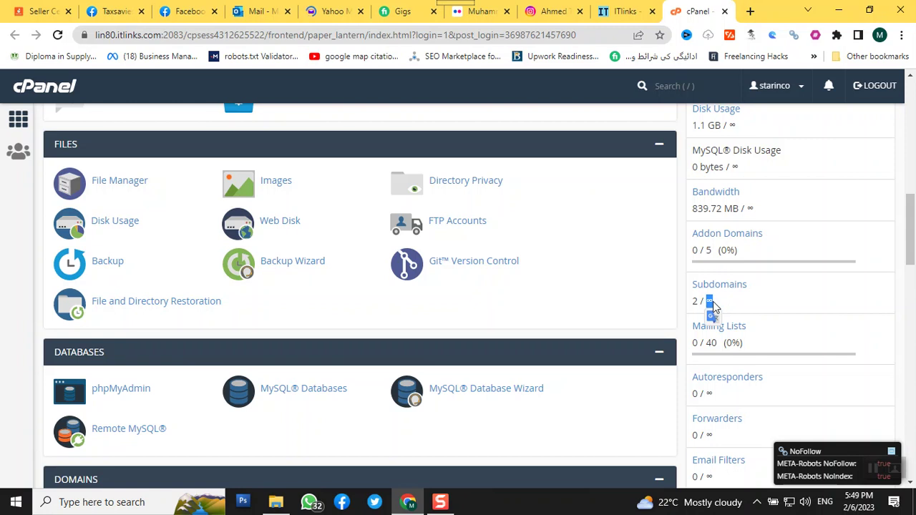
pyautogui.scroll(-1, 467, 233)
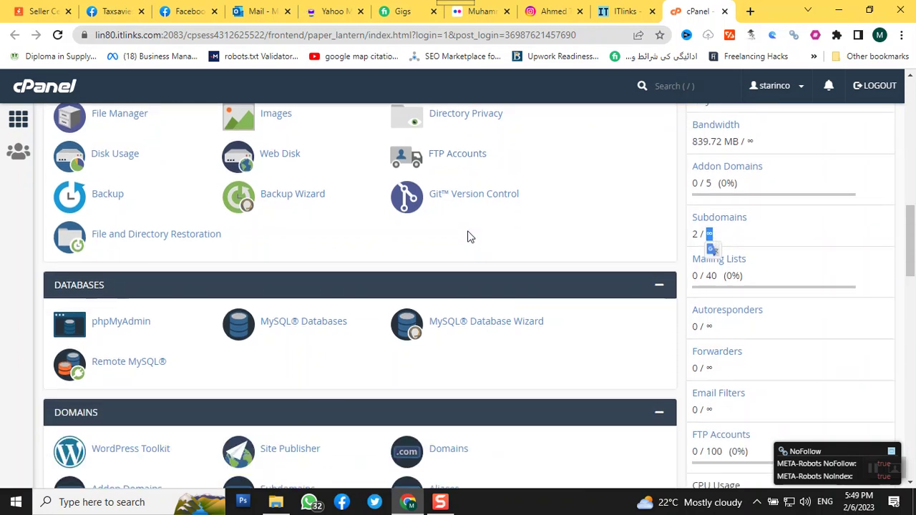
pyautogui.scroll(5, 465, 238)
pyautogui.scroll(-5, 414, 243)
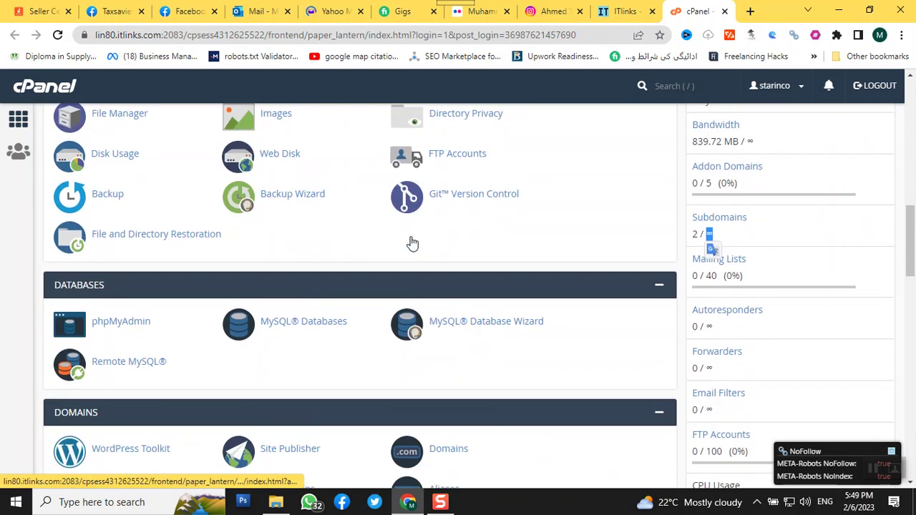
pyautogui.scroll(-4, 411, 242)
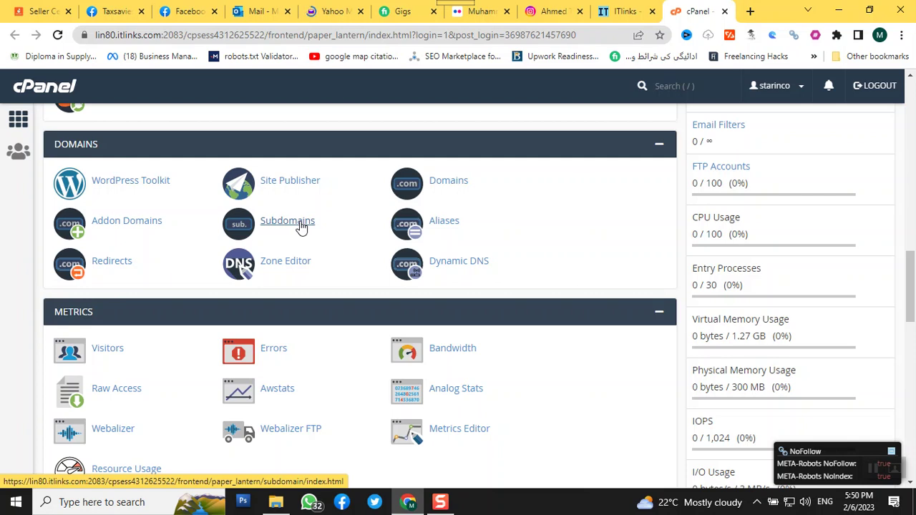
pyautogui.click(620, 11)
pyautogui.moveTo(511, 90)
pyautogui.scroll(-1, 462, 186)
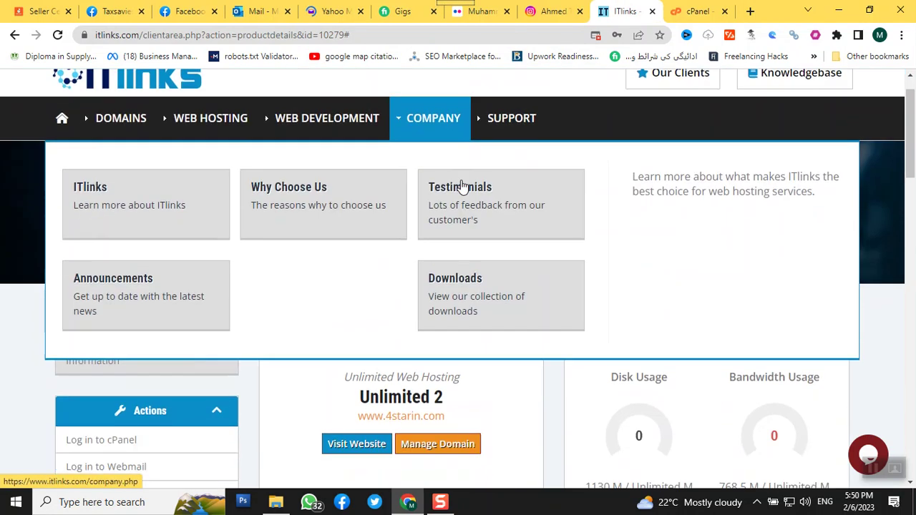
pyautogui.scroll(-2, 236, 336)
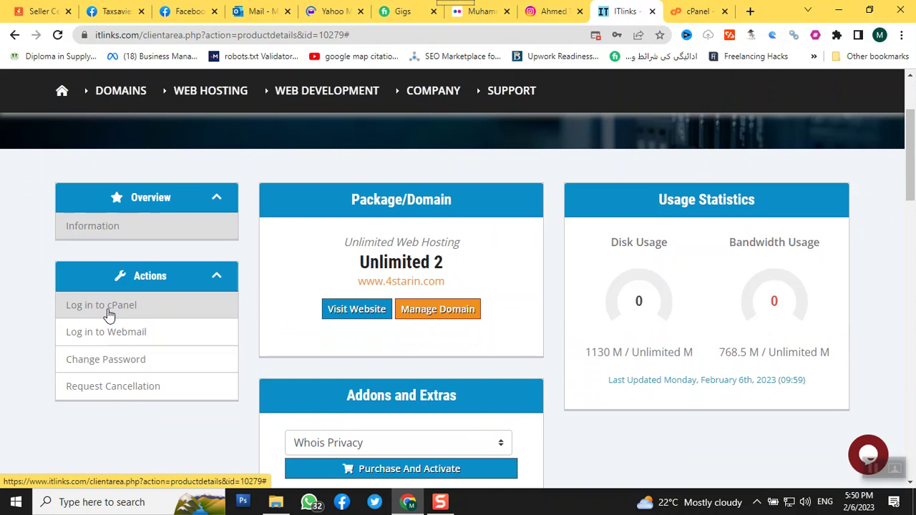
pyautogui.click(707, 11)
# - In a new tab, enter the address 4Starin.com/CPANEL using the domain autocomplete
pyautogui.click(751, 11)
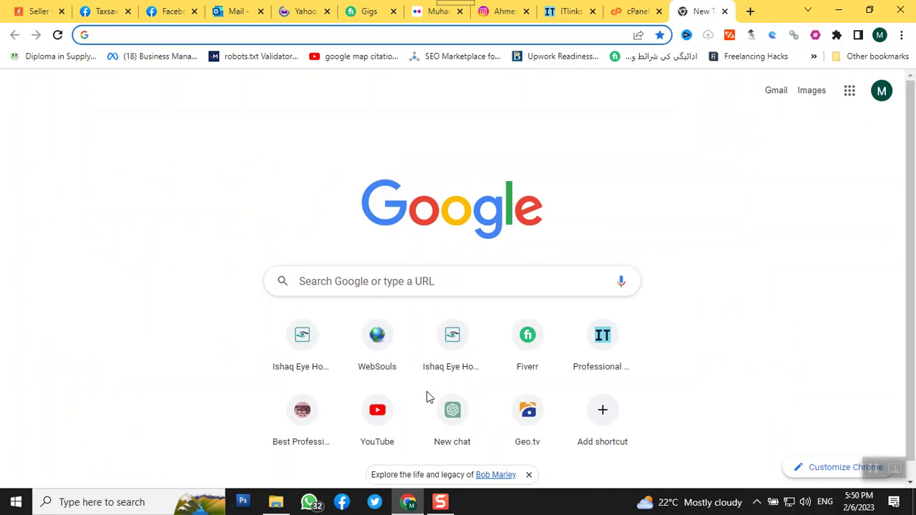
pyautogui.write('4S')
pyautogui.press('Right')
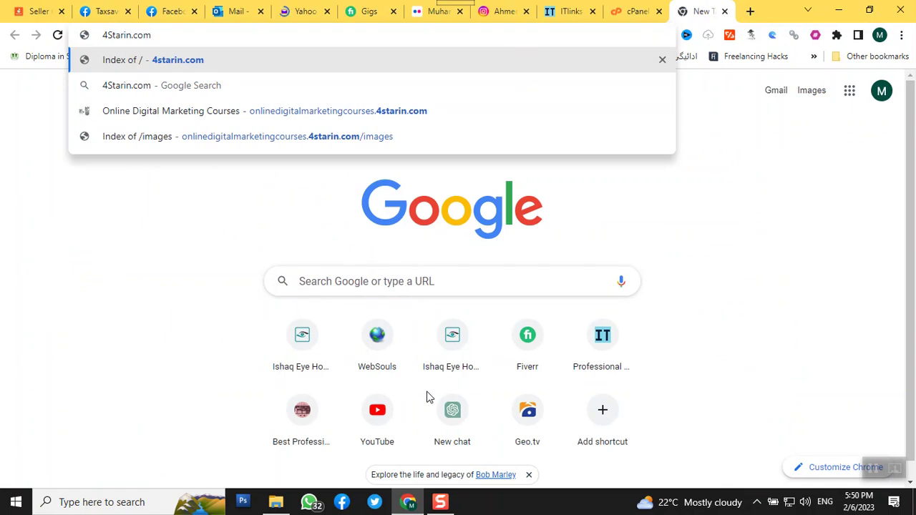
pyautogui.write('/')
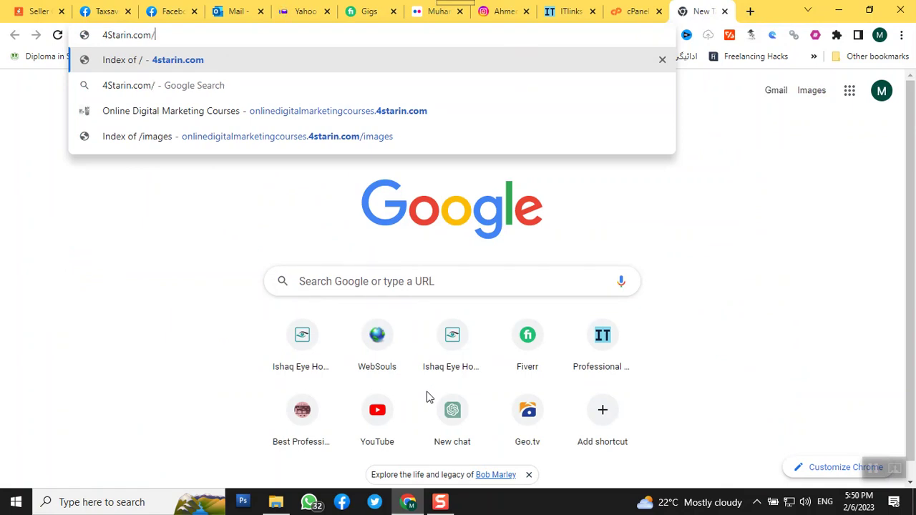
pyautogui.write('CPANEL')
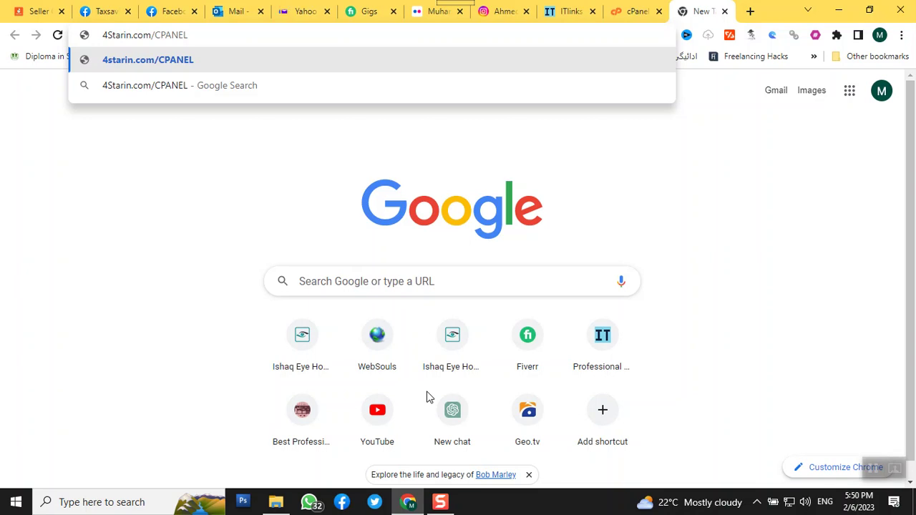
pyautogui.click(308, 63)
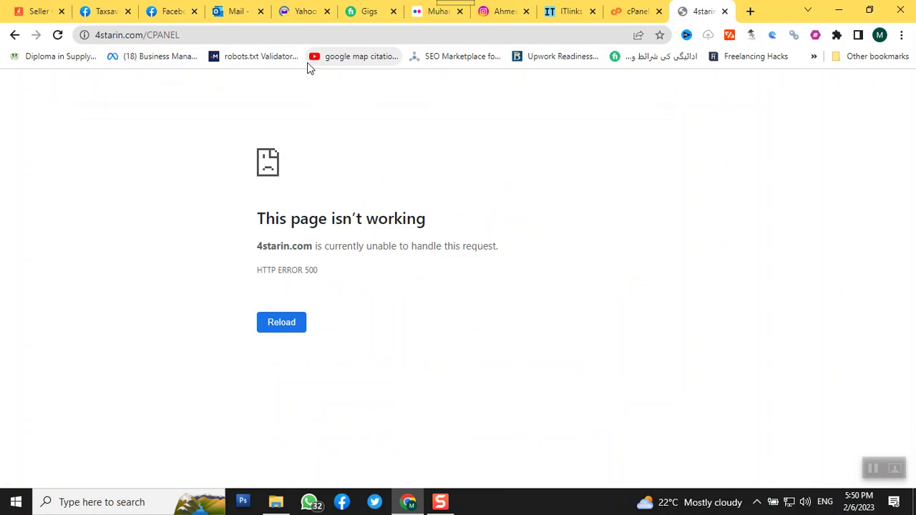
pyautogui.click(360, 33)
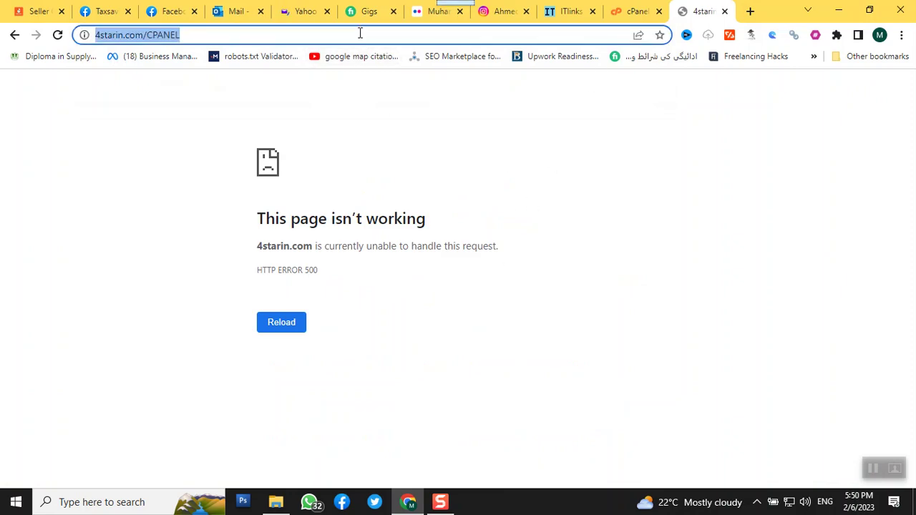
pyautogui.click(361, 33)
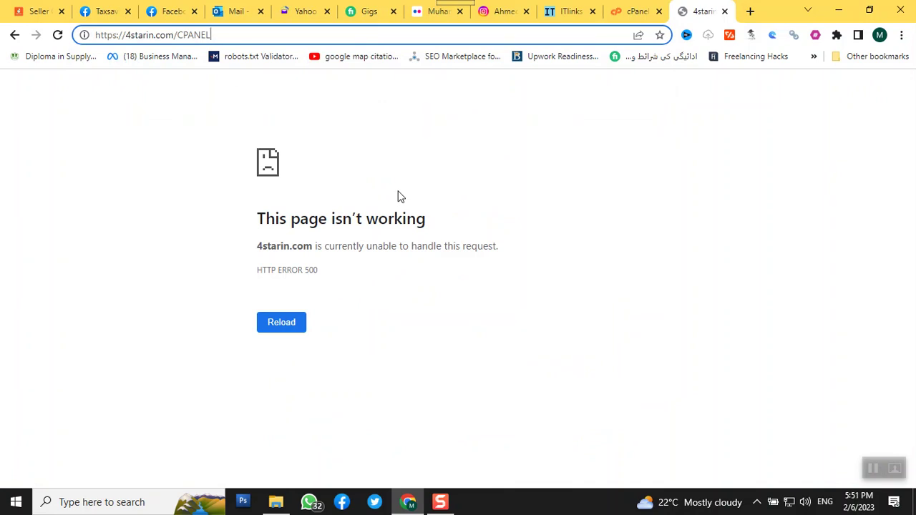
pyautogui.press('BackSpace')
pyautogui.press('BackSpace')
pyautogui.press('BackSpace')
pyautogui.press('BackSpace')
pyautogui.press('BackSpace')
pyautogui.press('BackSpace')
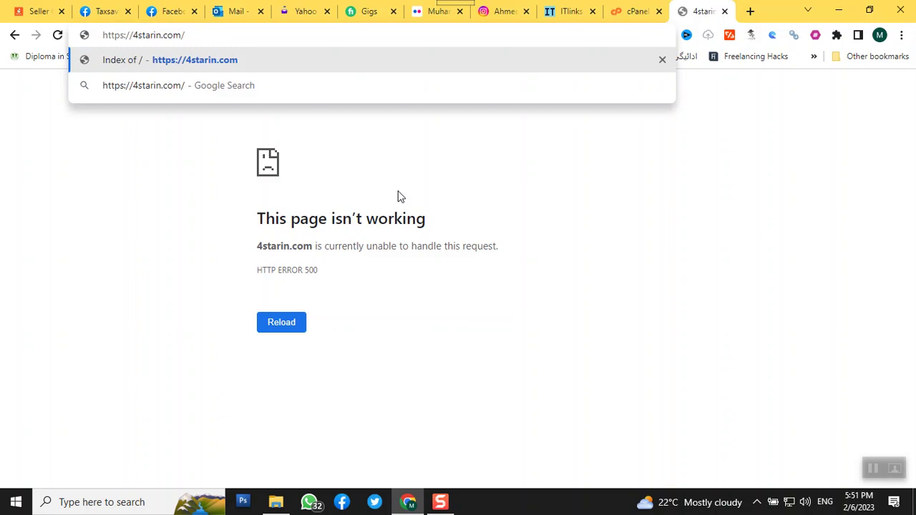
pyautogui.write('cpanel')
pyautogui.press('Return')
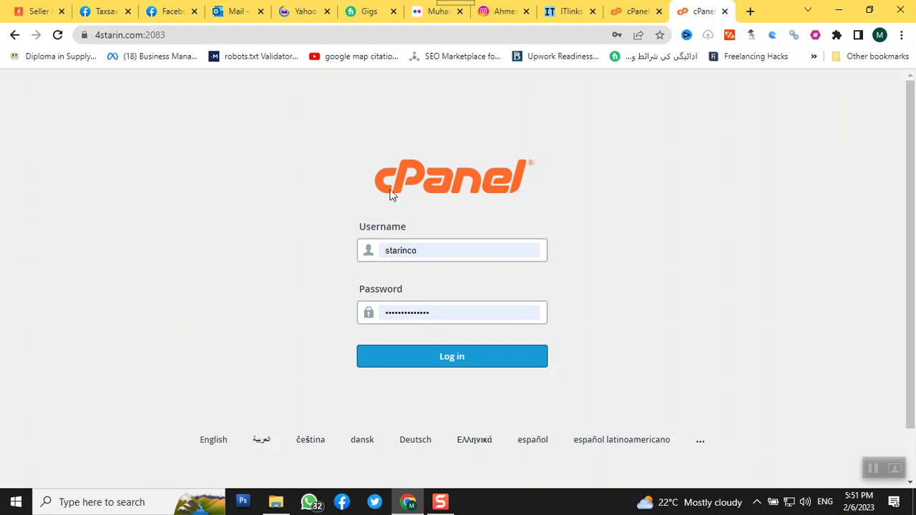
# - Close the duplicate cPanel login tab, keep the logged-in dashboard, and open a fresh tab
pyautogui.click(626, 11)
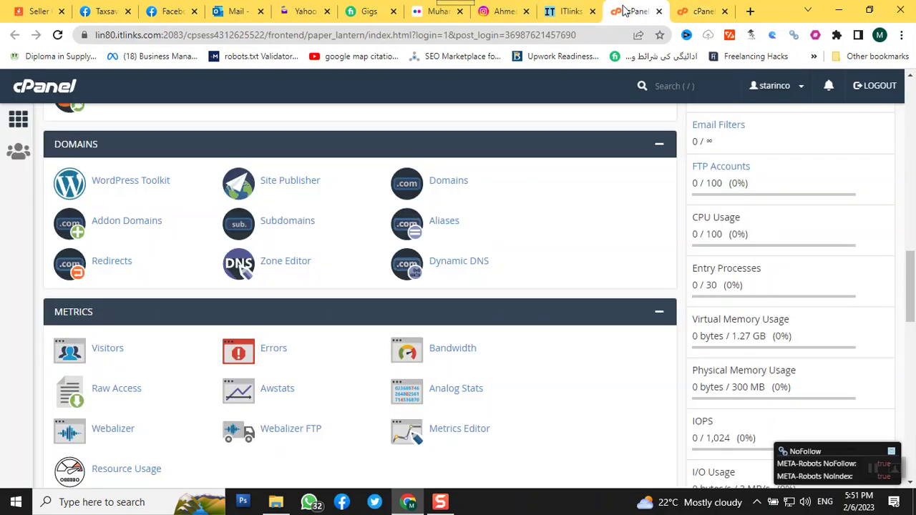
pyautogui.click(698, 11)
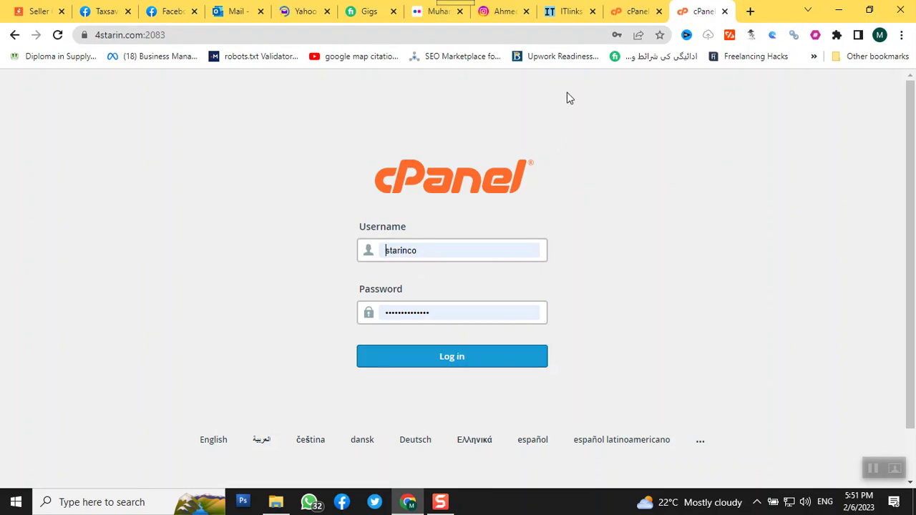
pyautogui.click(630, 20)
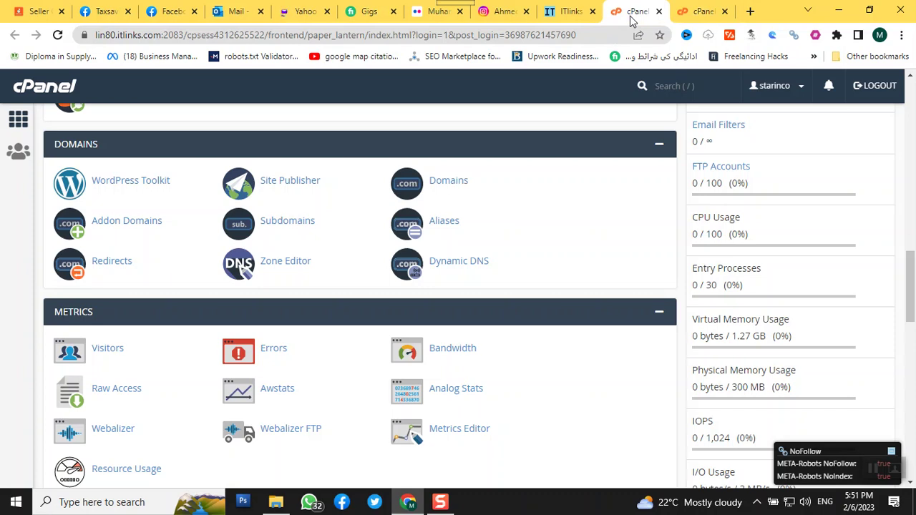
pyautogui.click(705, 11)
pyautogui.click(724, 12)
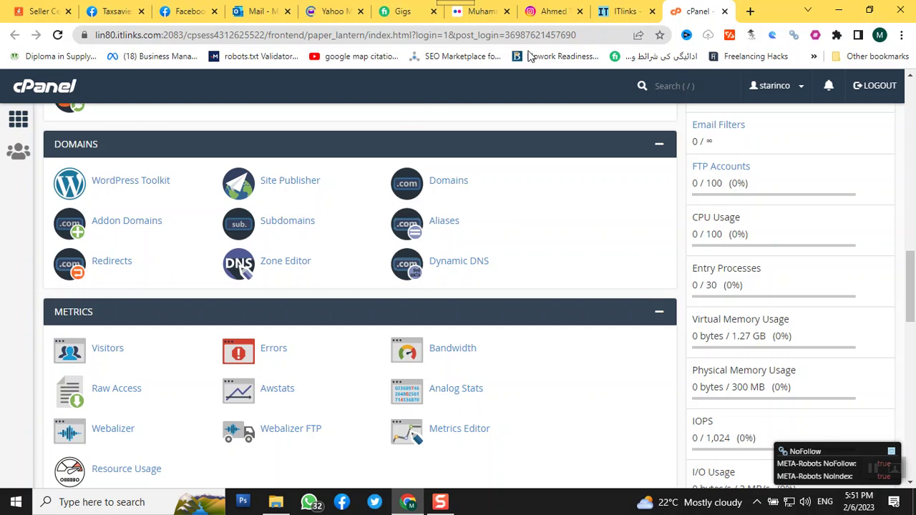
pyautogui.click(751, 11)
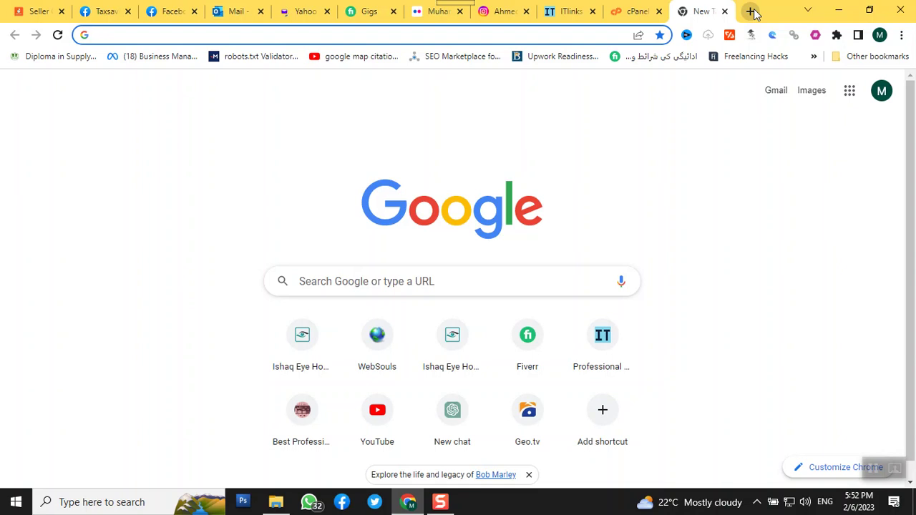
# - Load 4starin.com/cpanel in the new tab, then go back to the logged-in dashboard tab
pyautogui.write('4')
pyautogui.press('Right')
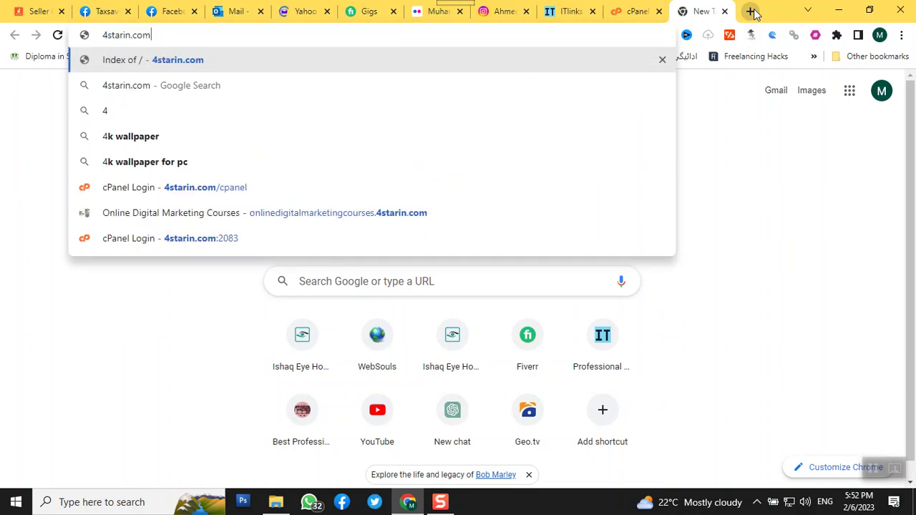
pyautogui.write('/cpanel')
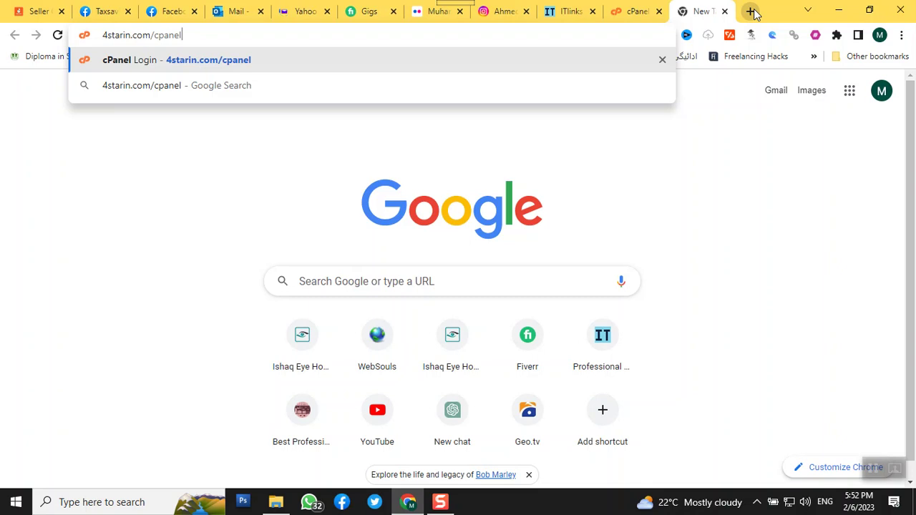
pyautogui.press('Return')
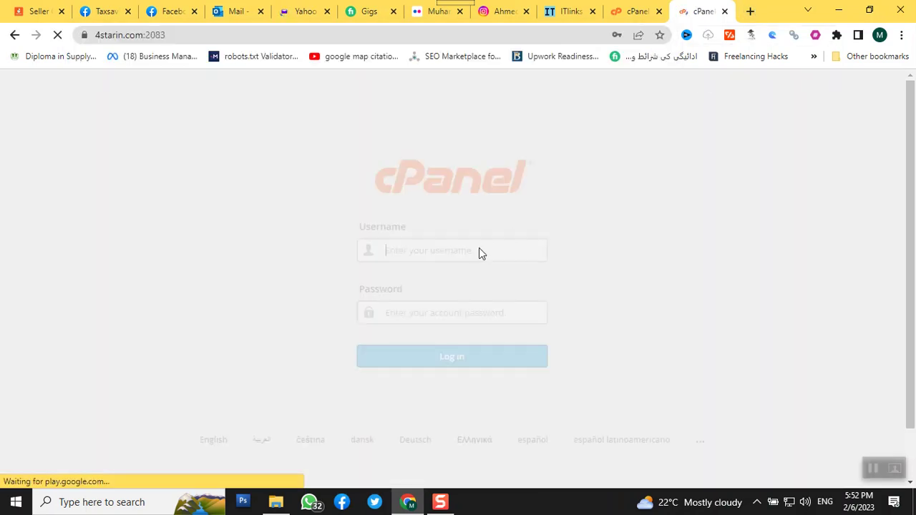
pyautogui.click(473, 247)
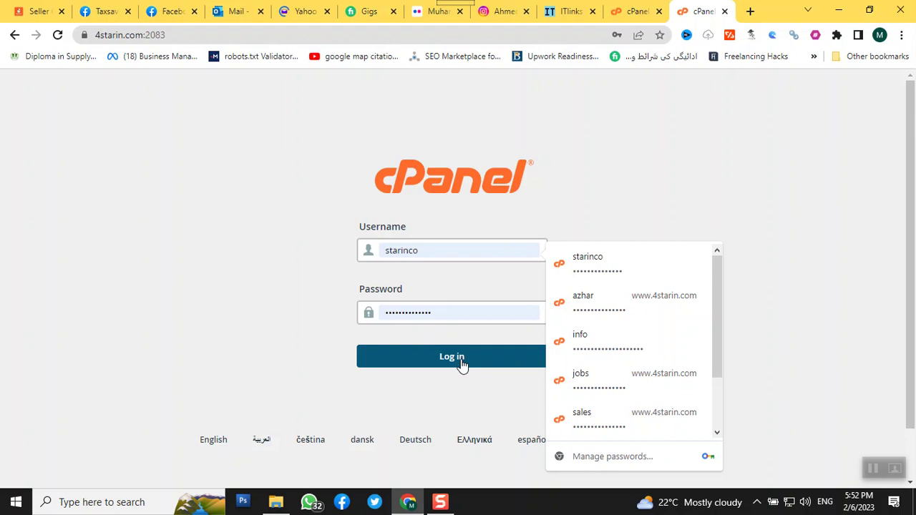
pyautogui.click(642, 10)
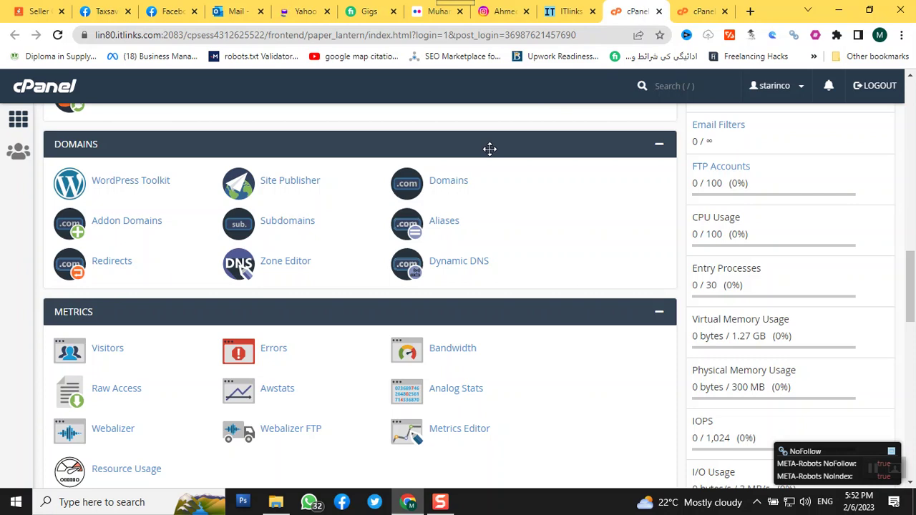
# - Load deckitchen.org in a new tab
pyautogui.click(750, 12)
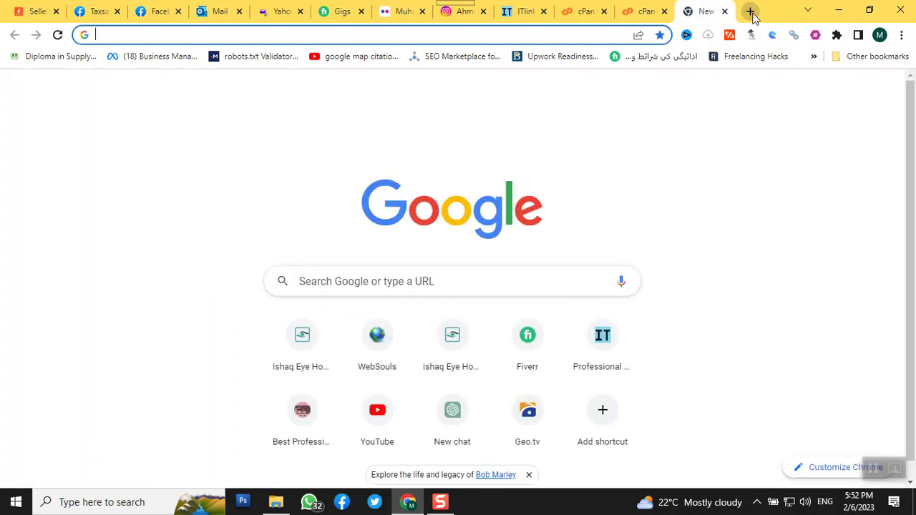
pyautogui.write('4starin.com')
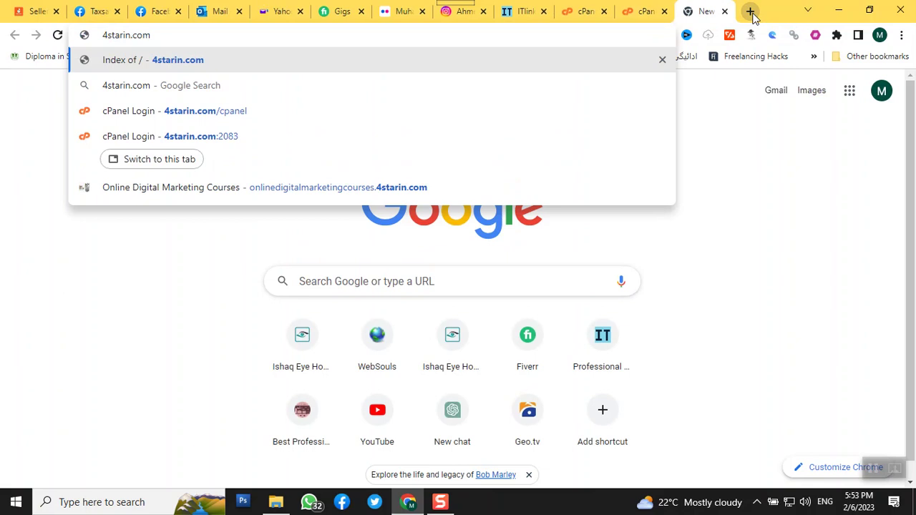
pyautogui.press('BackSpace')
pyautogui.press('BackSpace')
pyautogui.press('BackSpace')
pyautogui.press('BackSpace')
pyautogui.press('BackSpace')
pyautogui.press('BackSpace')
pyautogui.press('BackSpace')
pyautogui.press('BackSpace')
pyautogui.press('BackSpace')
pyautogui.press('BackSpace')
pyautogui.press('BackSpace')
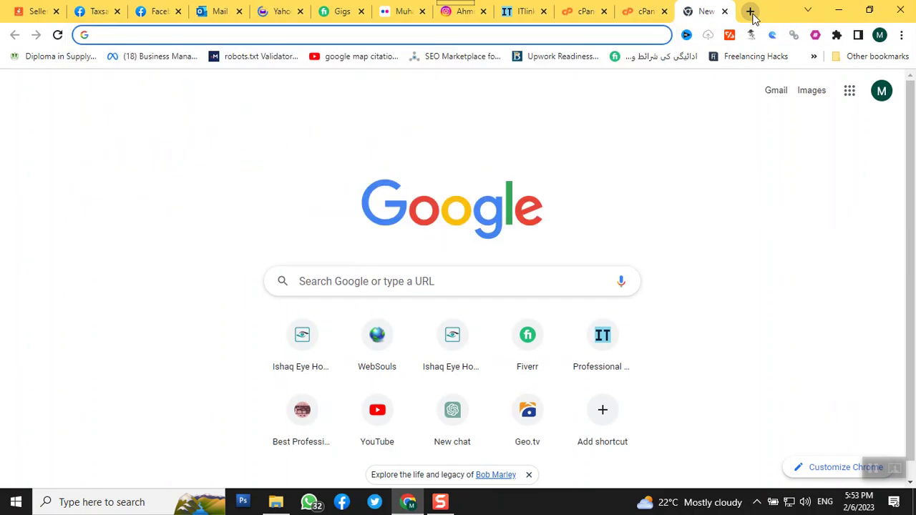
pyautogui.write('deckitchen.or')
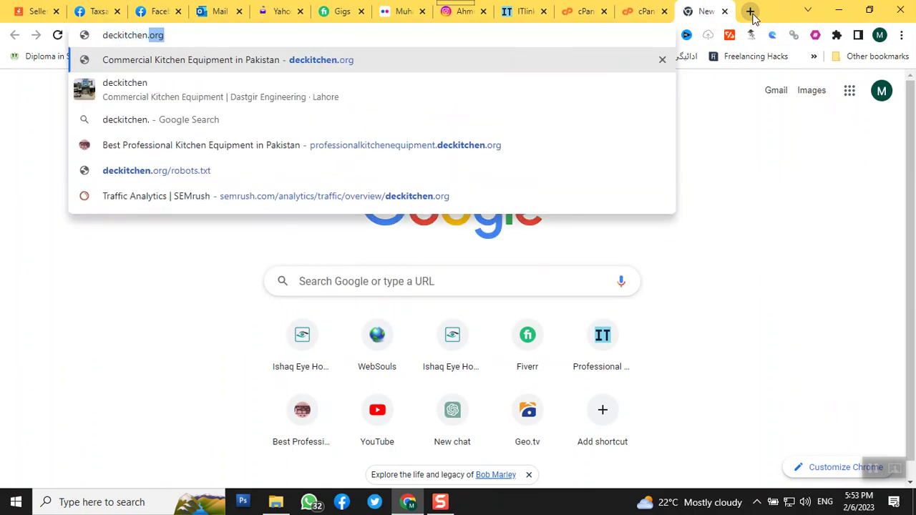
pyautogui.write('g')
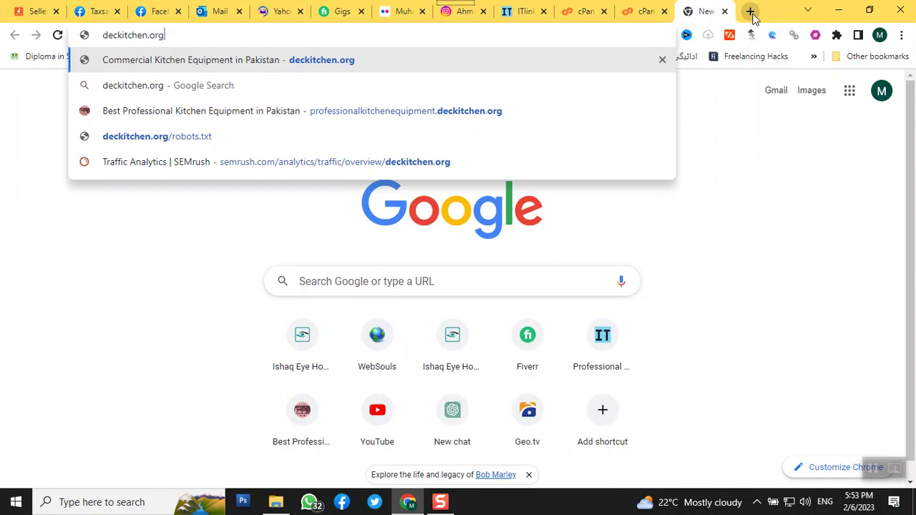
pyautogui.press('Return')
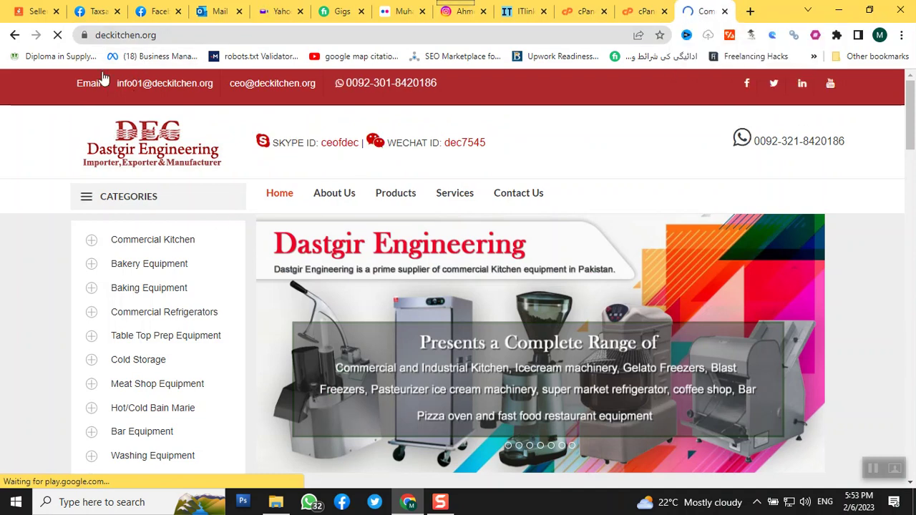
# - Change the address to professionalkitchenequipment.deckitchen.org and load that subdomain site
pyautogui.hotkey('ctrl', 'l')
pyautogui.press('Left')
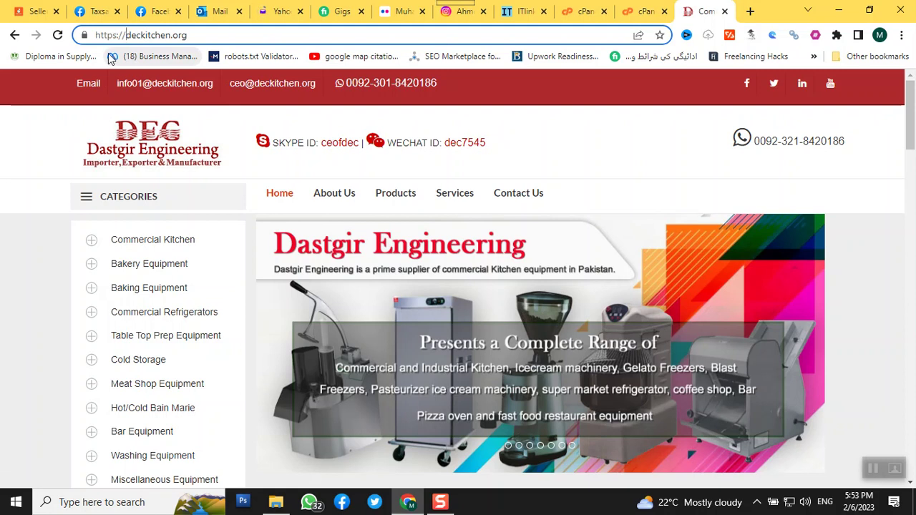
pyautogui.write('professio')
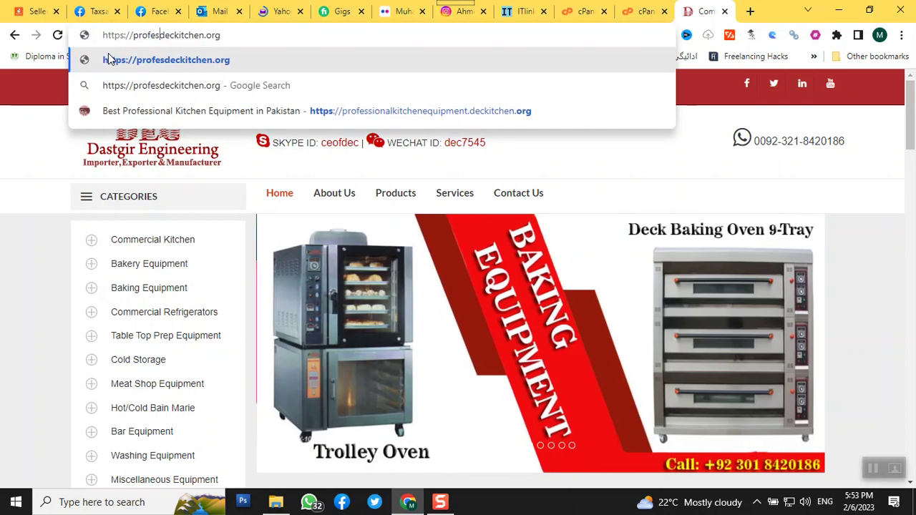
pyautogui.write('nalkitchen')
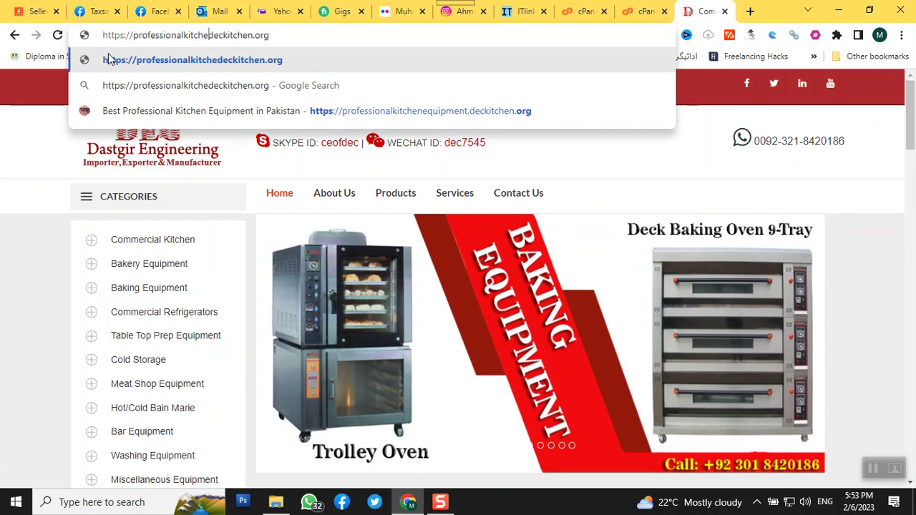
pyautogui.write('equip')
pyautogui.write('ment.')
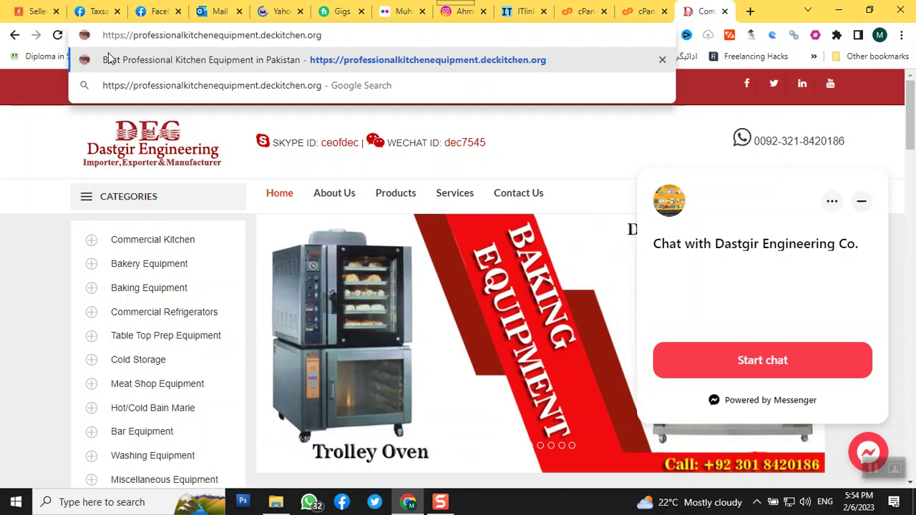
pyautogui.click(108, 53)
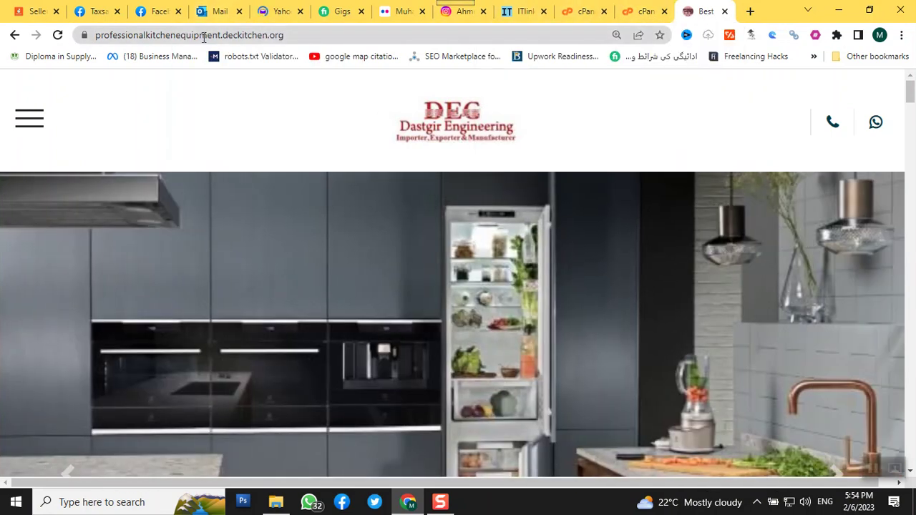
pyautogui.click(166, 37)
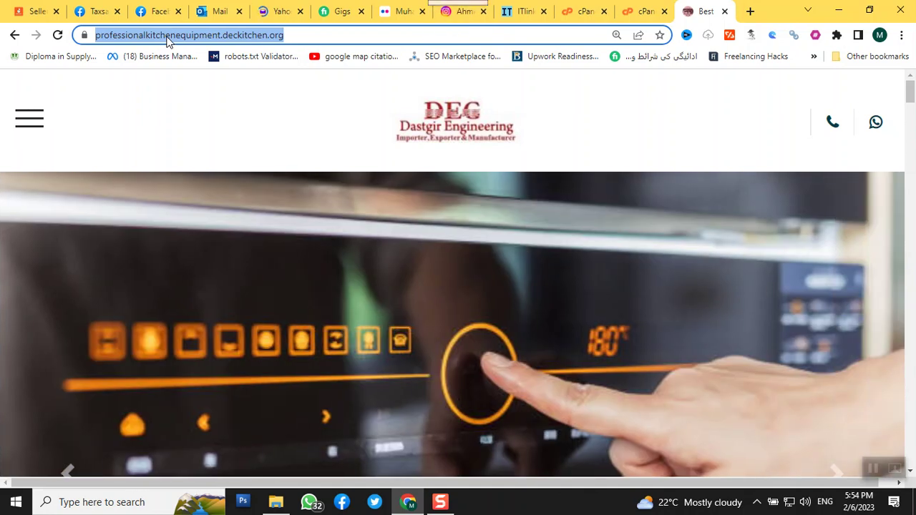
# - Visit starscollege.edu.pk in a new tab
pyautogui.click(751, 11)
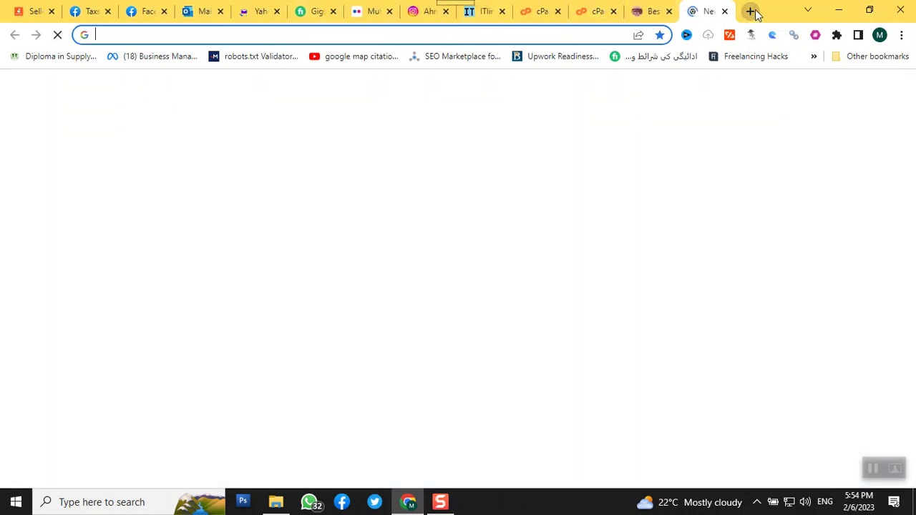
pyautogui.write('s')
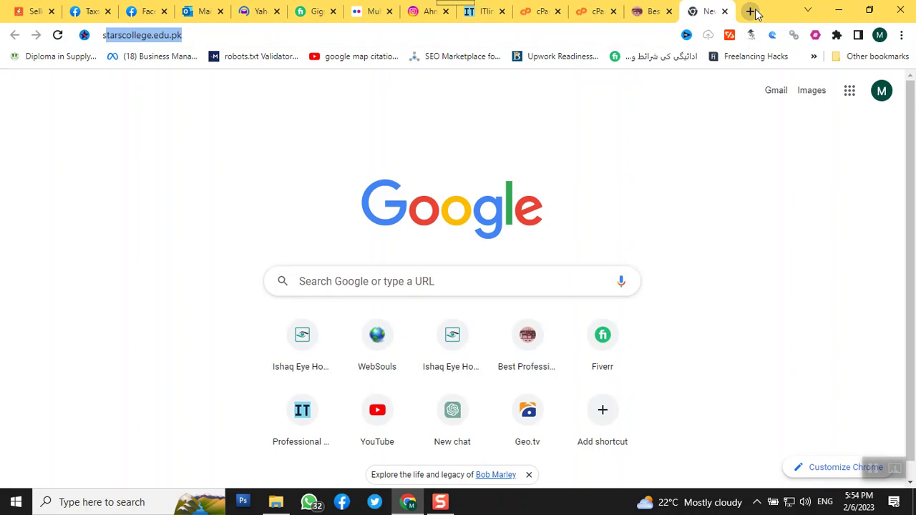
pyautogui.write('tar')
pyautogui.press('Return')
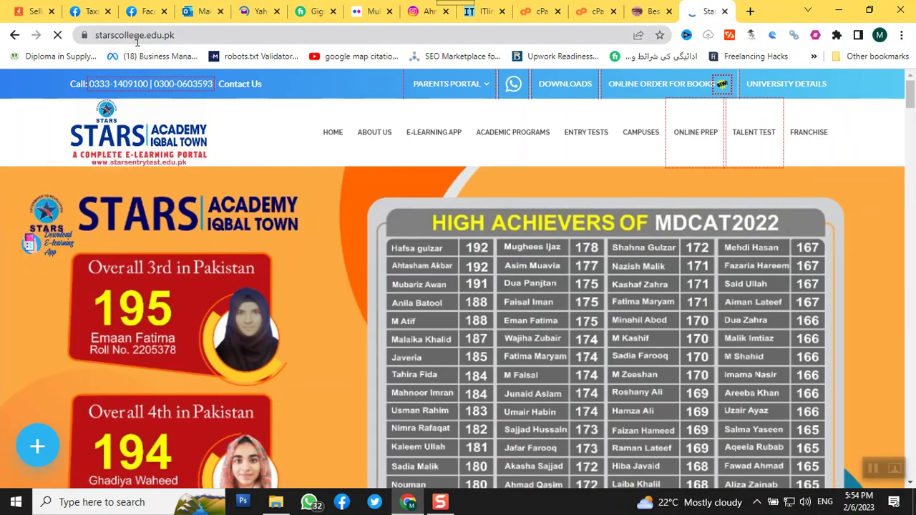
# - Search Google for 'trust schhol' and scroll through the results
pyautogui.click(134, 35)
pyautogui.write('trudt')
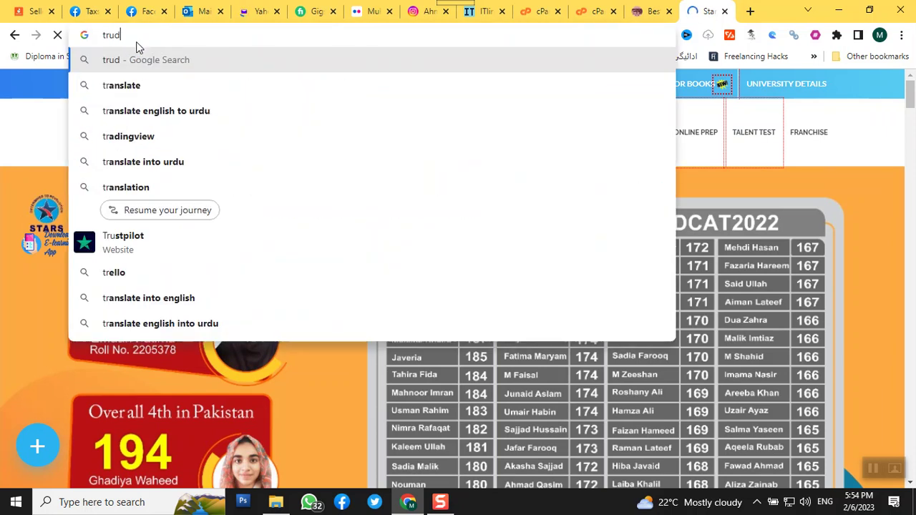
pyautogui.press('BackSpace')
pyautogui.press('BackSpace')
pyautogui.press('BackSpace')
pyautogui.press('BackSpace')
pyautogui.press('BackSpace')
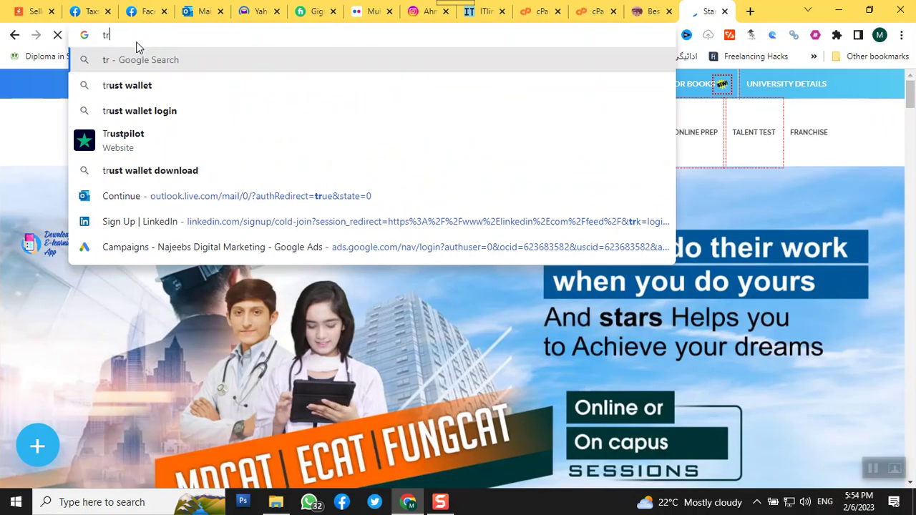
pyautogui.write('trust s')
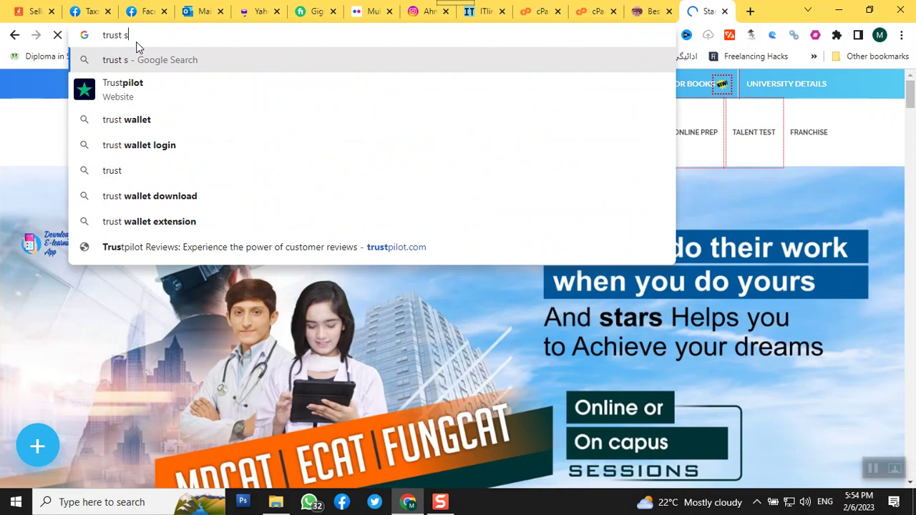
pyautogui.write('chhol')
pyautogui.press('Return')
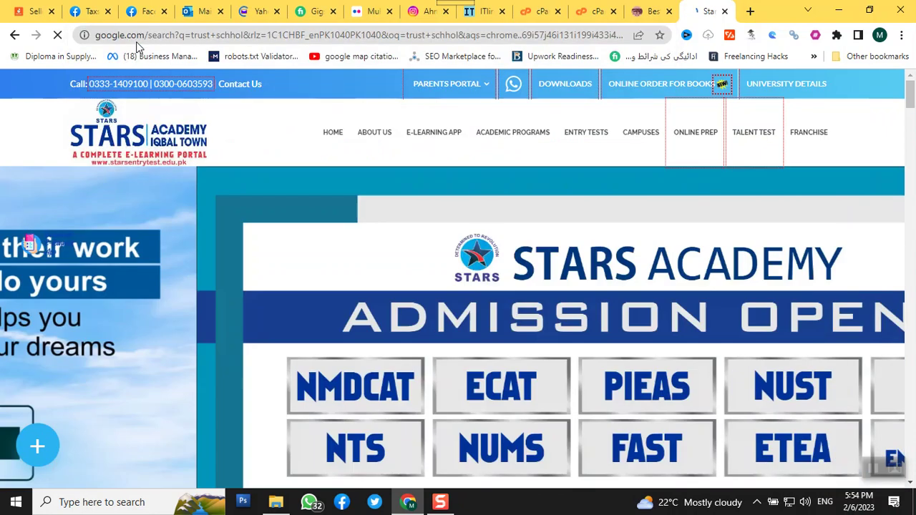
pyautogui.scroll(-4, 139, 294)
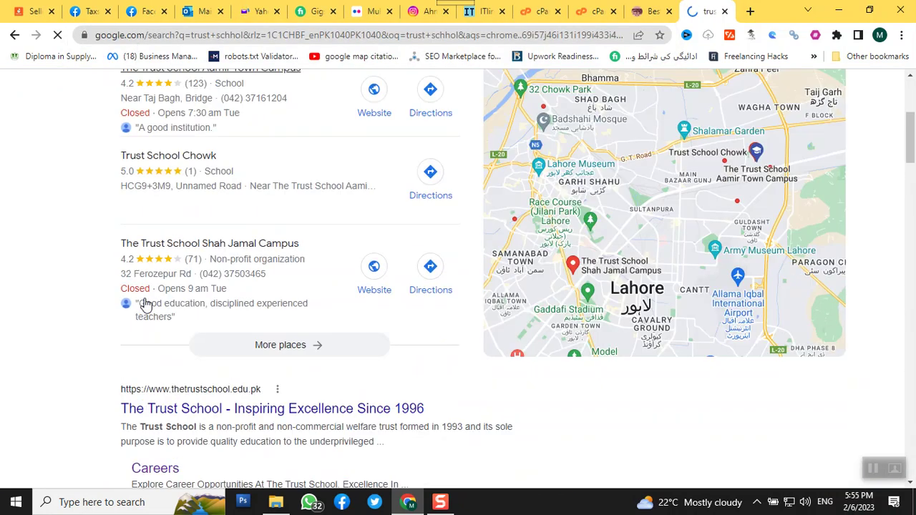
# - Open The Trust School result, then select part of the kitchen equipment site's address
pyautogui.click(152, 385)
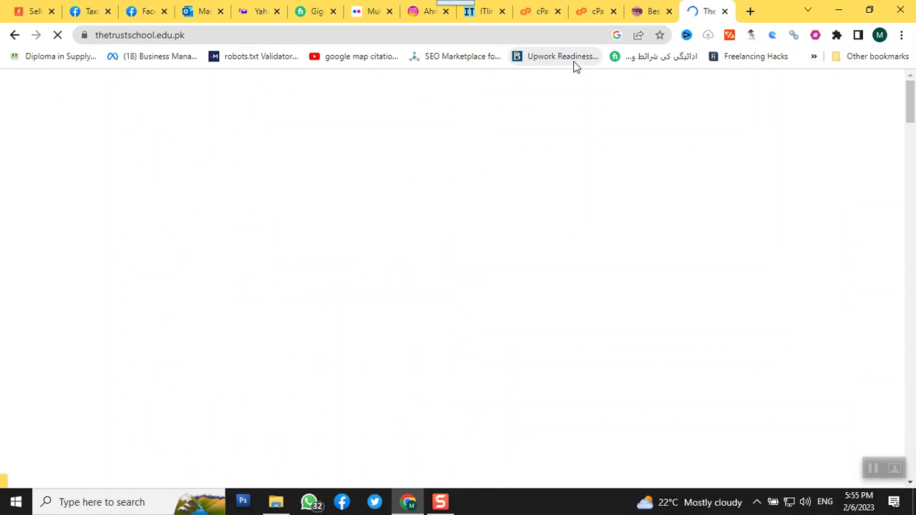
pyautogui.click(144, 44)
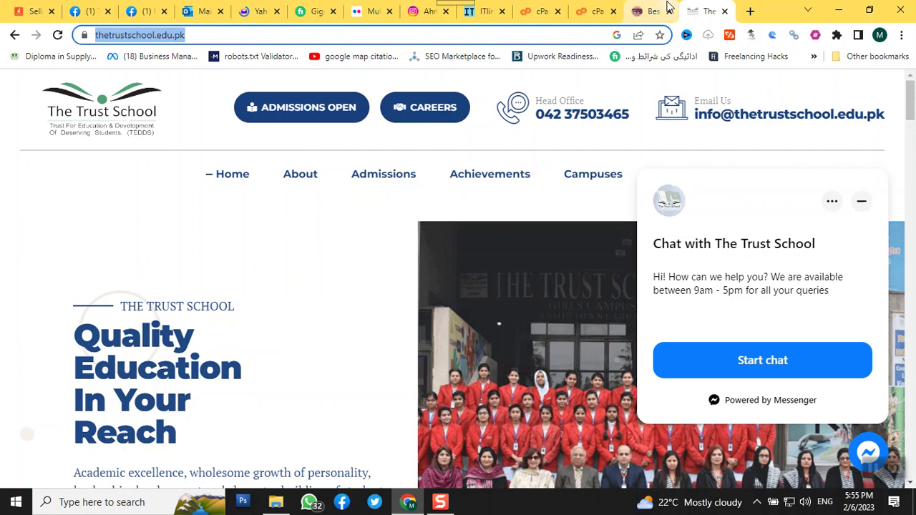
pyautogui.click(648, 10)
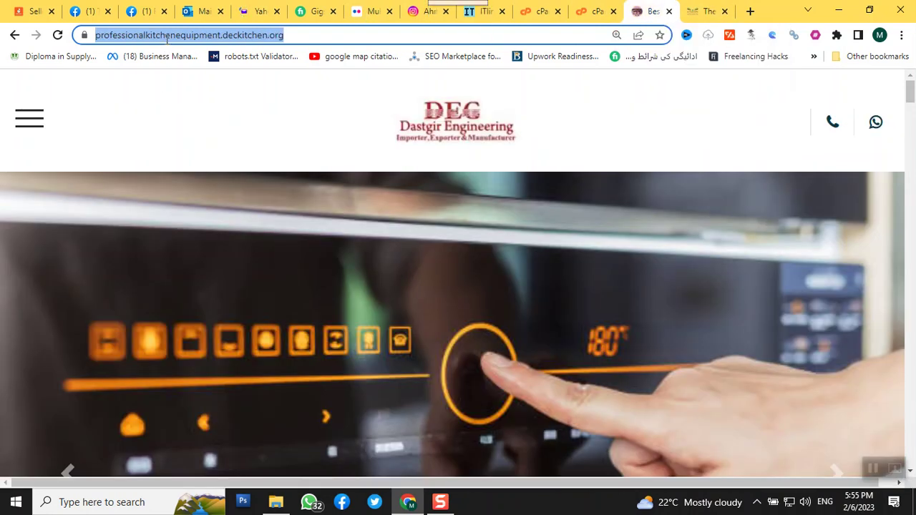
pyautogui.click(167, 39)
pyautogui.moveTo(126, 36); pyautogui.dragTo(256, 47)
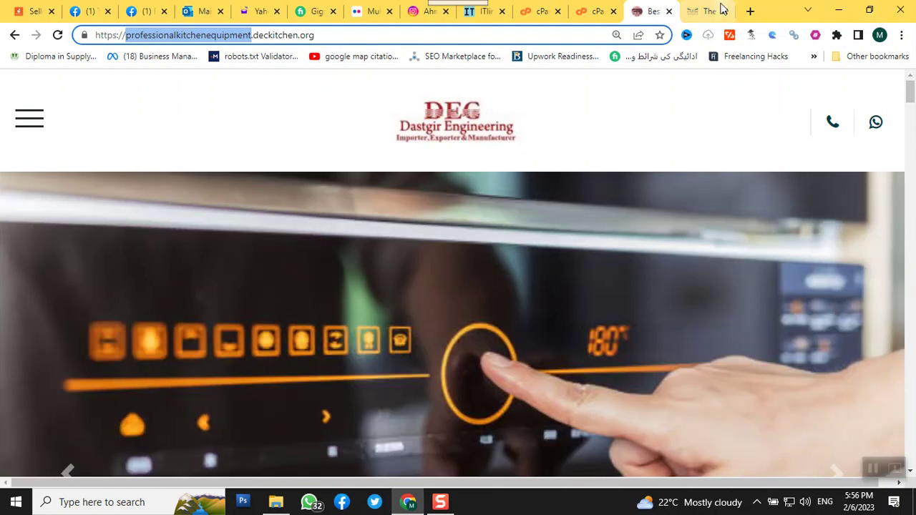
# - Return to thetrustschool.edu.pk and select its full web address
pyautogui.click(686, 19)
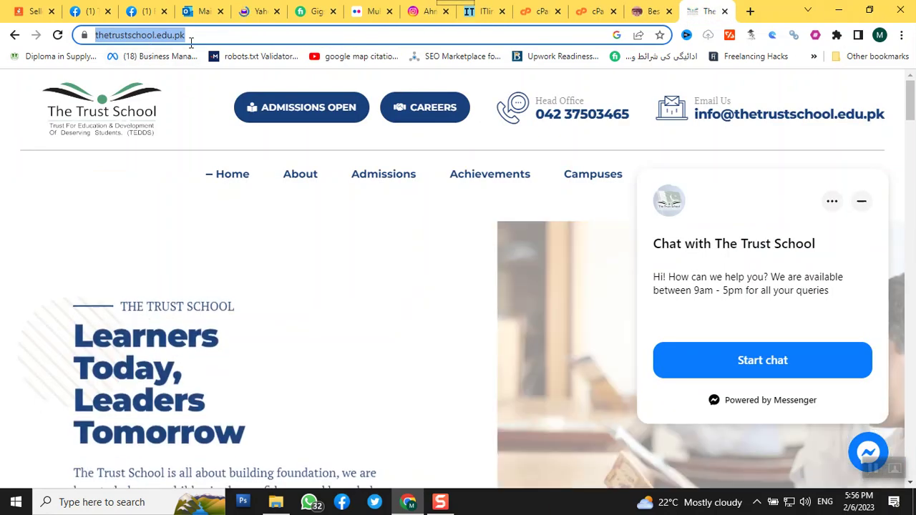
pyautogui.click(191, 35)
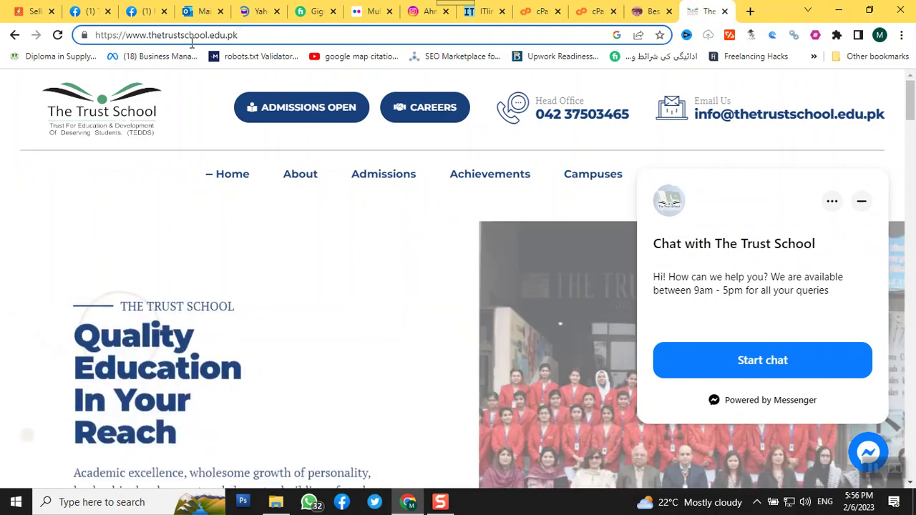
pyautogui.moveTo(388, 179)
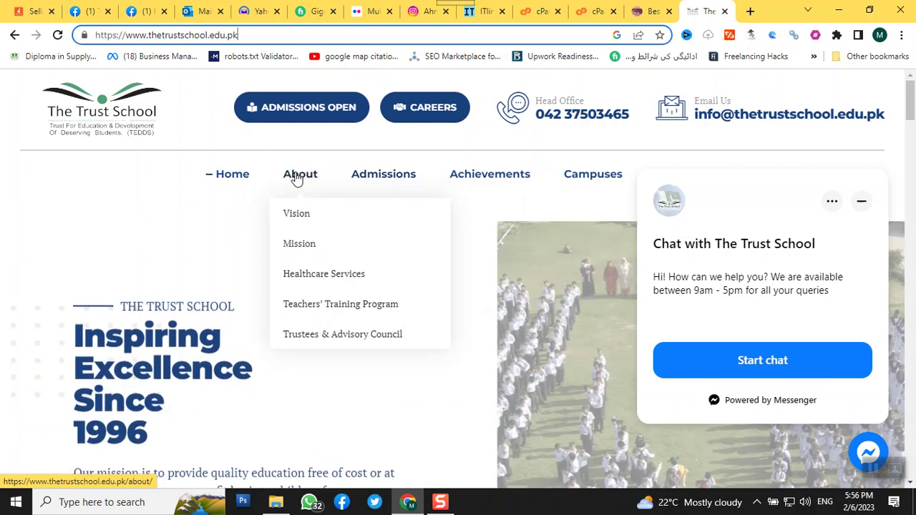
pyautogui.moveTo(456, 190)
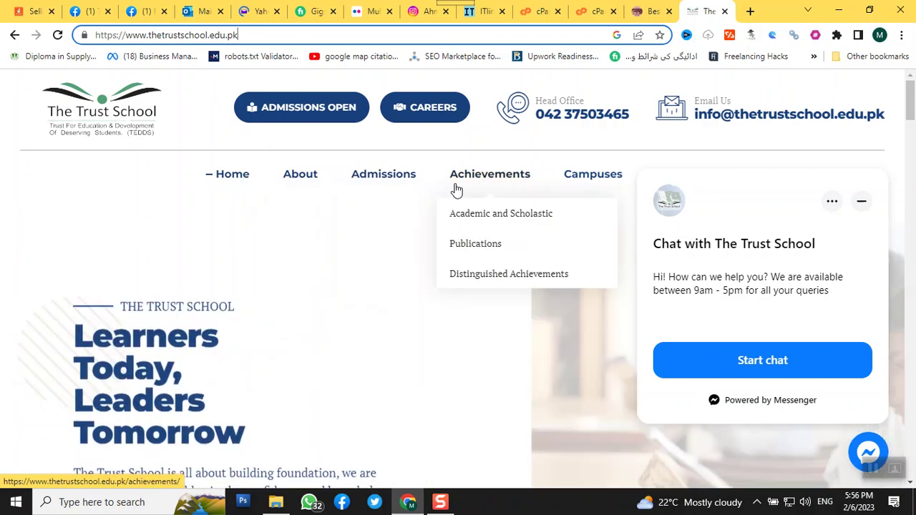
pyautogui.click(142, 36)
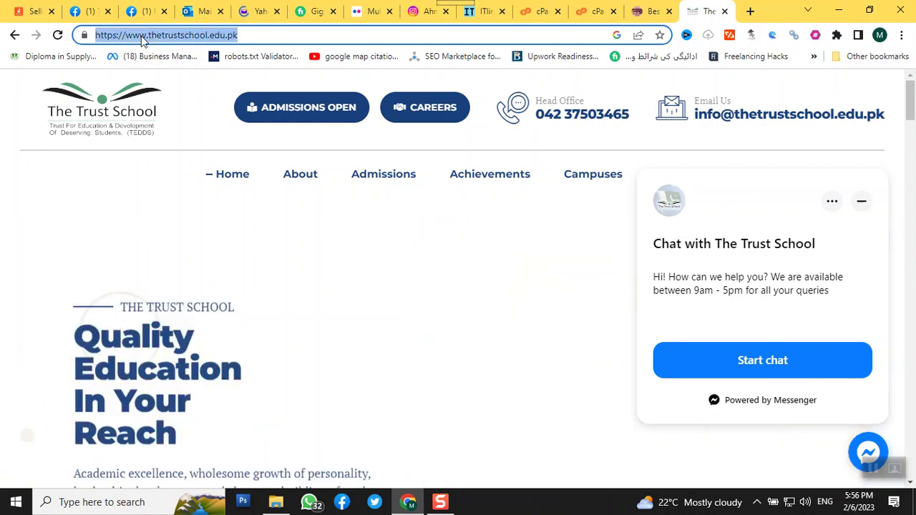
pyautogui.write('jobs ')
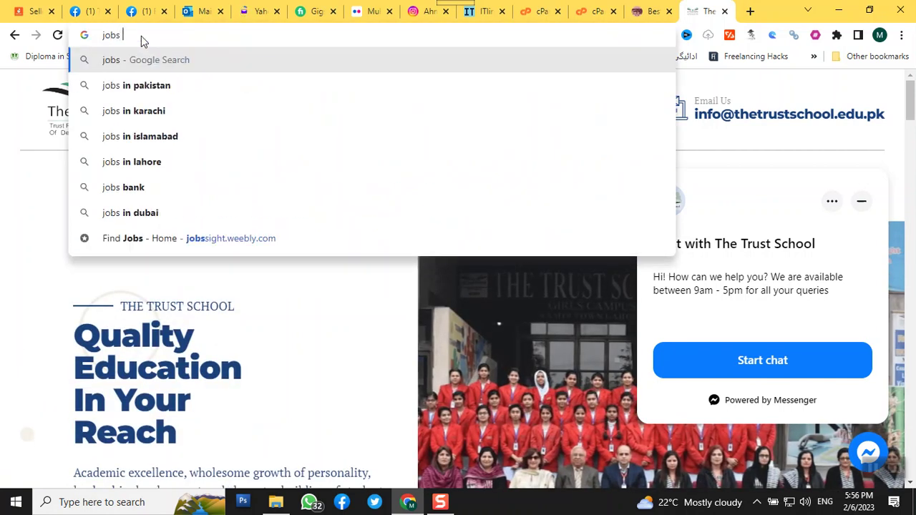
pyautogui.write('trust sc')
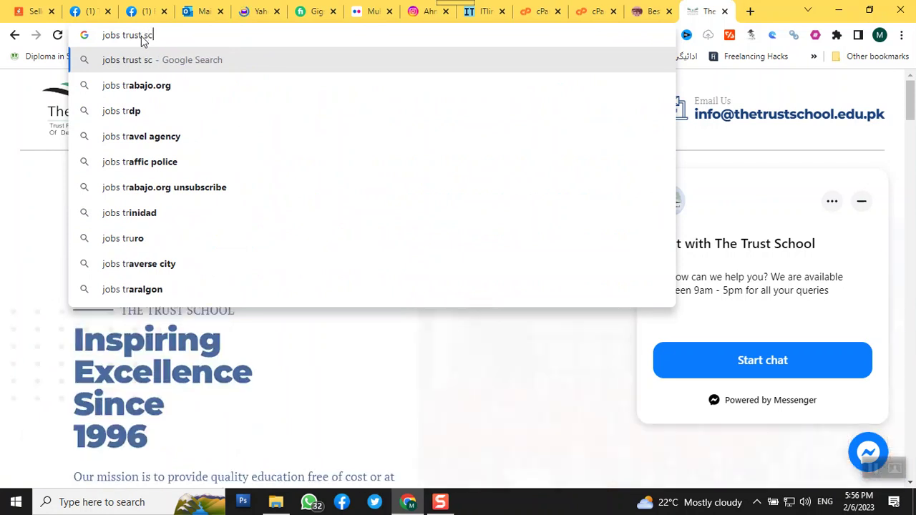
pyautogui.write('hool')
pyautogui.press('Return')
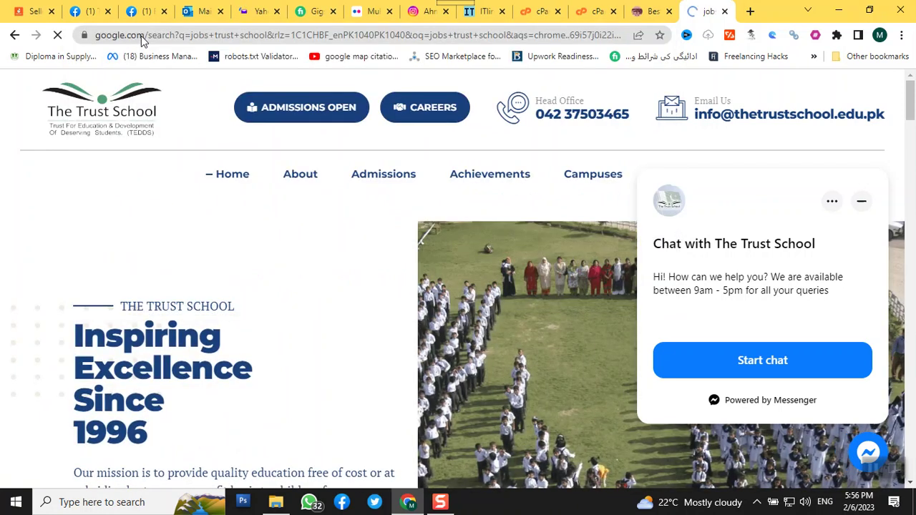
pyautogui.scroll(-5, 410, 229)
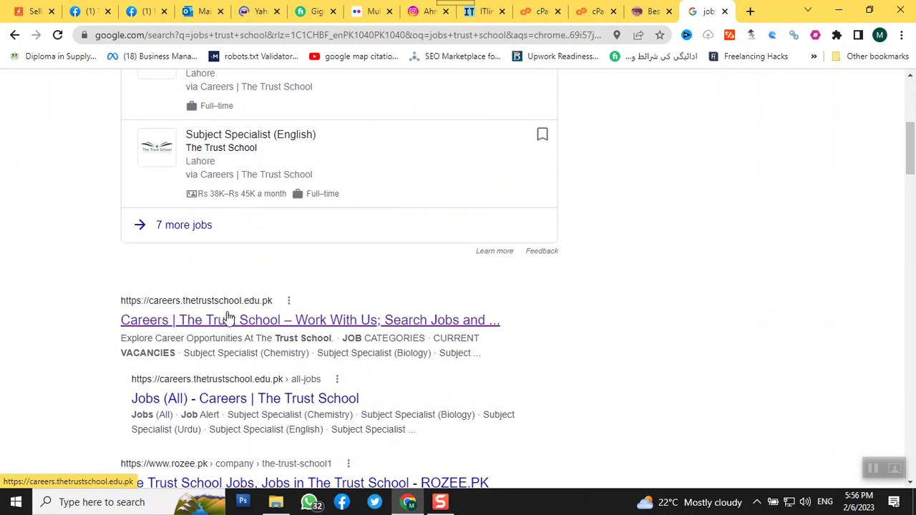
pyautogui.click(179, 322)
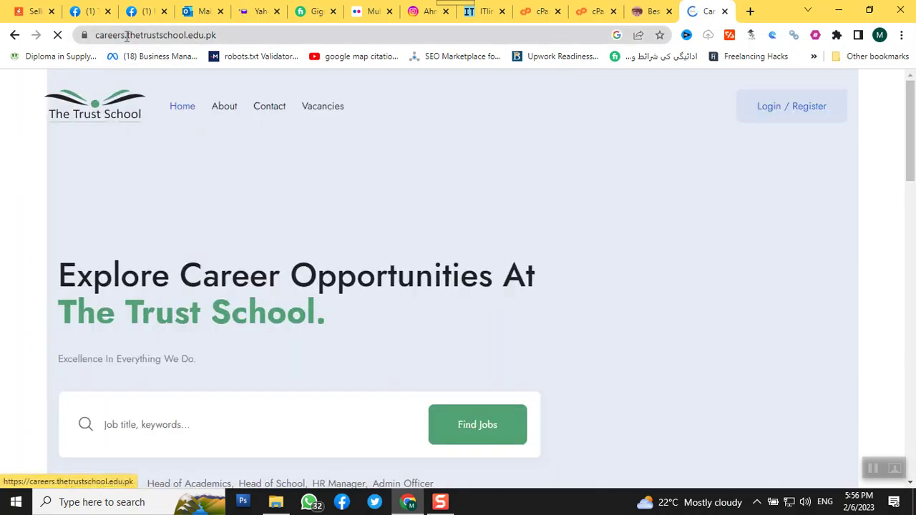
pyautogui.moveTo(126, 35); pyautogui.dragTo(234, 39)
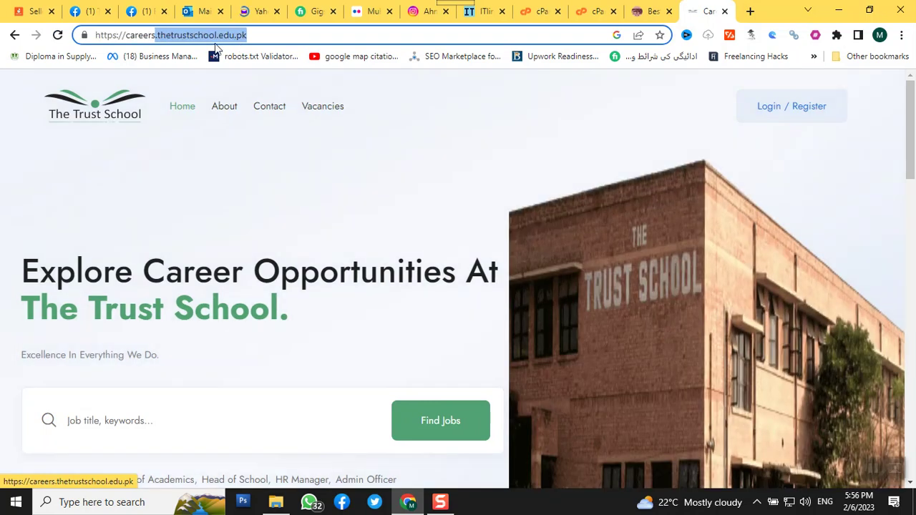
pyautogui.click(154, 35)
pyautogui.moveTo(124, 35); pyautogui.dragTo(153, 39)
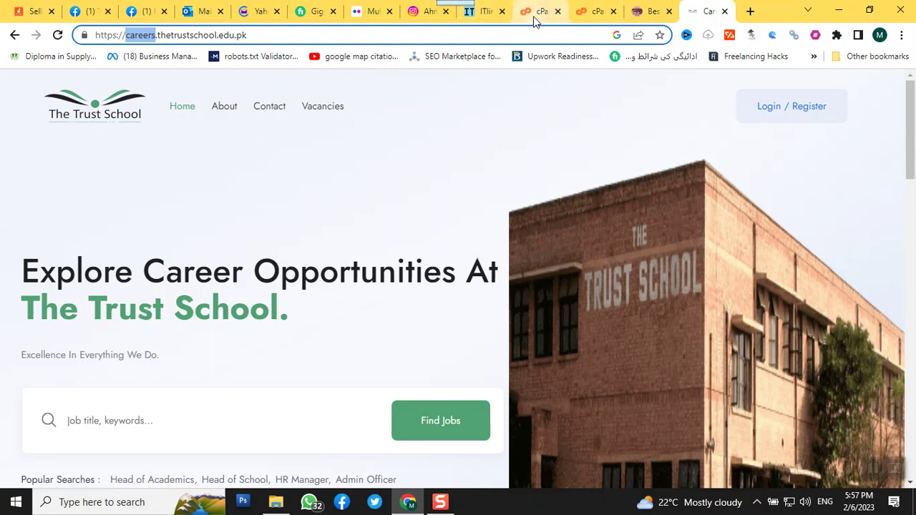
pyautogui.moveTo(529, 8)
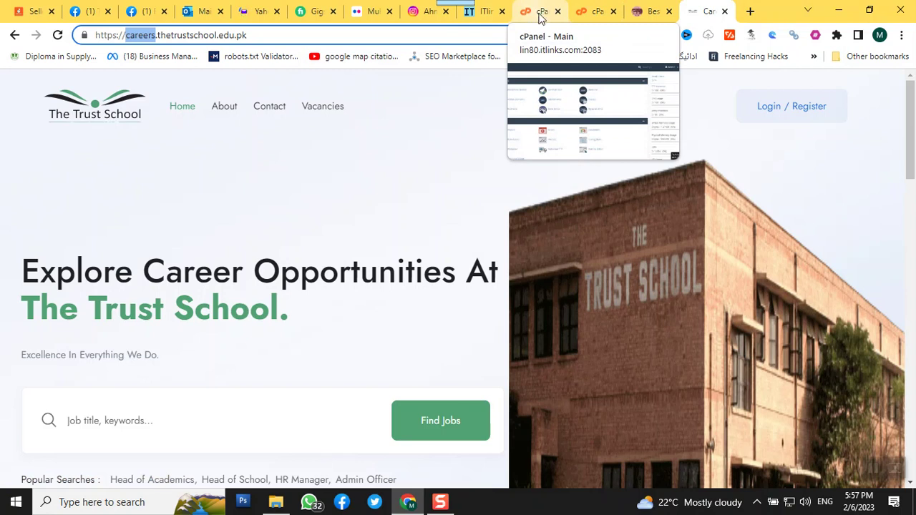
# - Open the Subdomains page from cPanel's Domains section
pyautogui.click(535, 10)
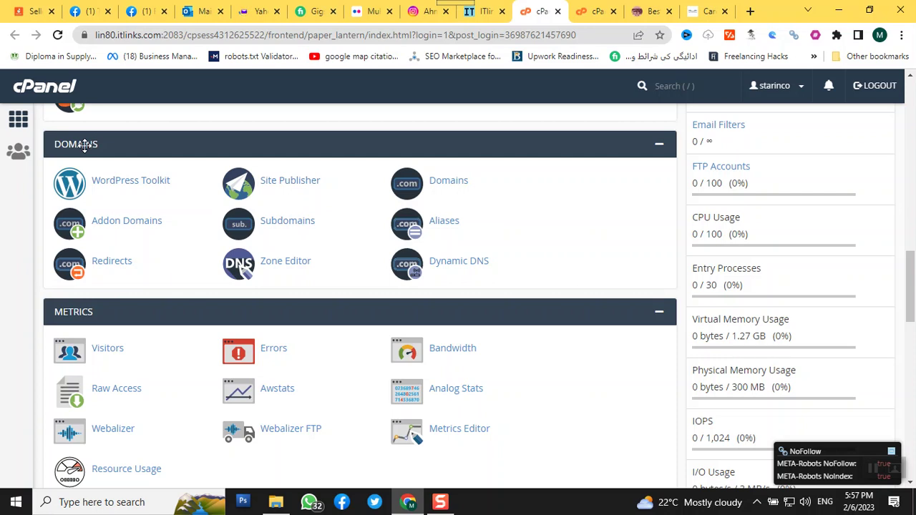
pyautogui.click(272, 233)
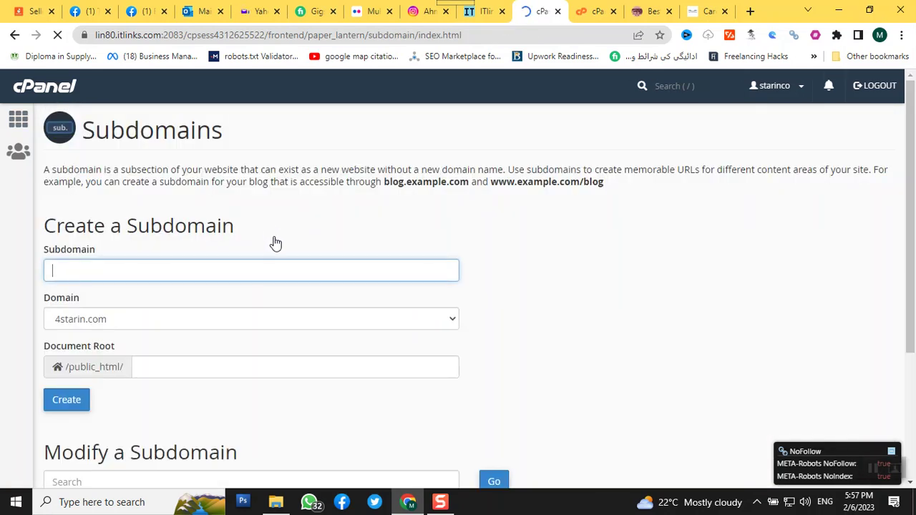
pyautogui.scroll(-1, 274, 238)
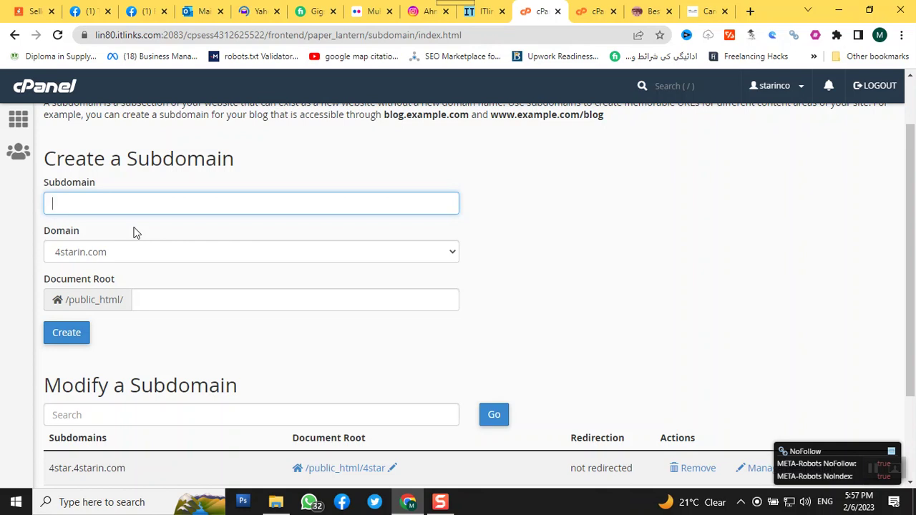
# - Name the new subdomain test so its document root becomes public_html/test
pyautogui.write('exyz')
pyautogui.press('BackSpace')
pyautogui.press('BackSpace')
pyautogui.press('BackSpace')
pyautogui.press('BackSpace')
pyautogui.write('test')
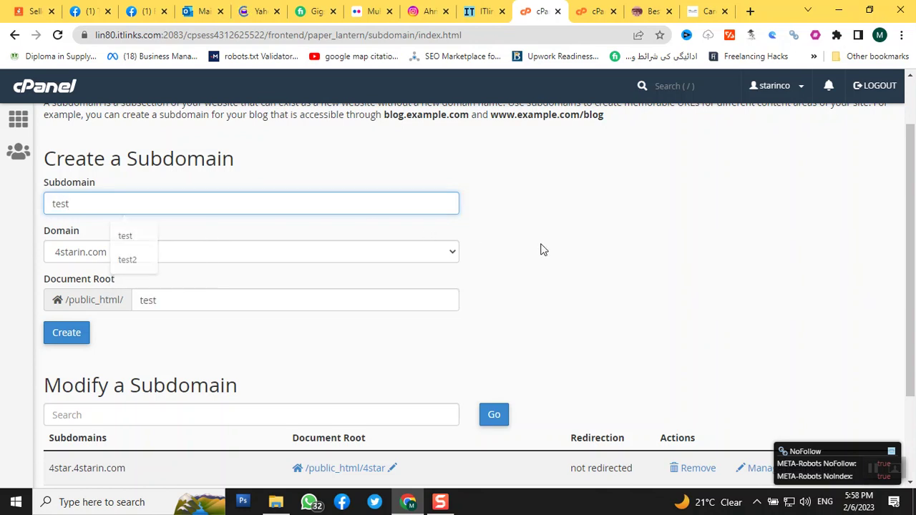
pyautogui.scroll(1, 542, 249)
pyautogui.scroll(-3, 542, 249)
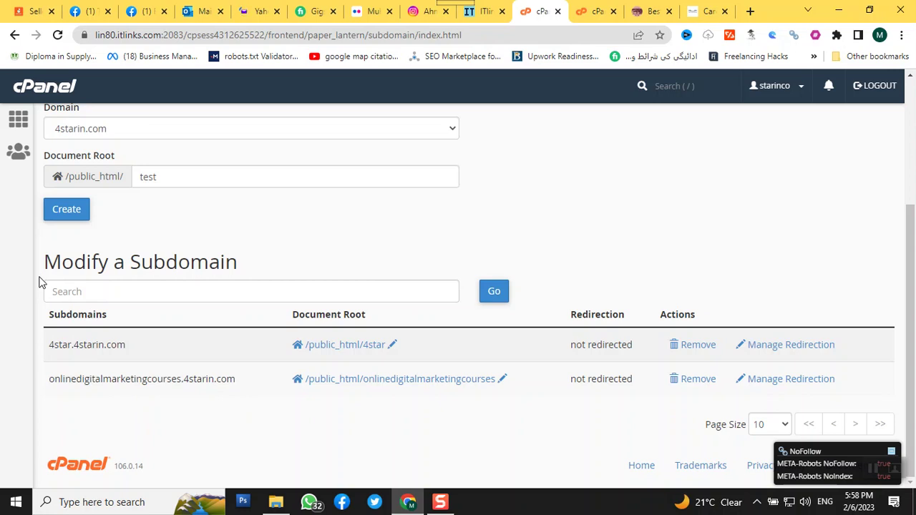
pyautogui.scroll(2, 39, 283)
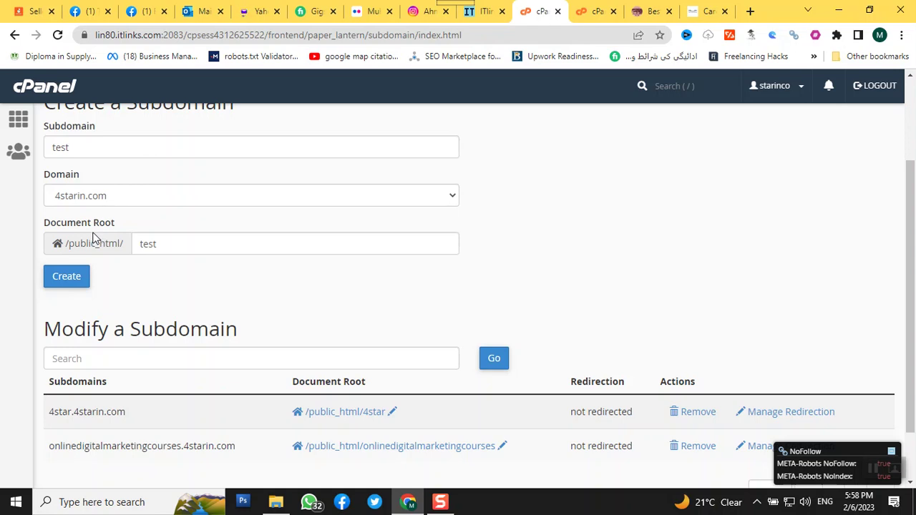
# - Create subdomain test.4starin.com and confirm it is listed with document root /public_html/test
pyautogui.click(71, 274)
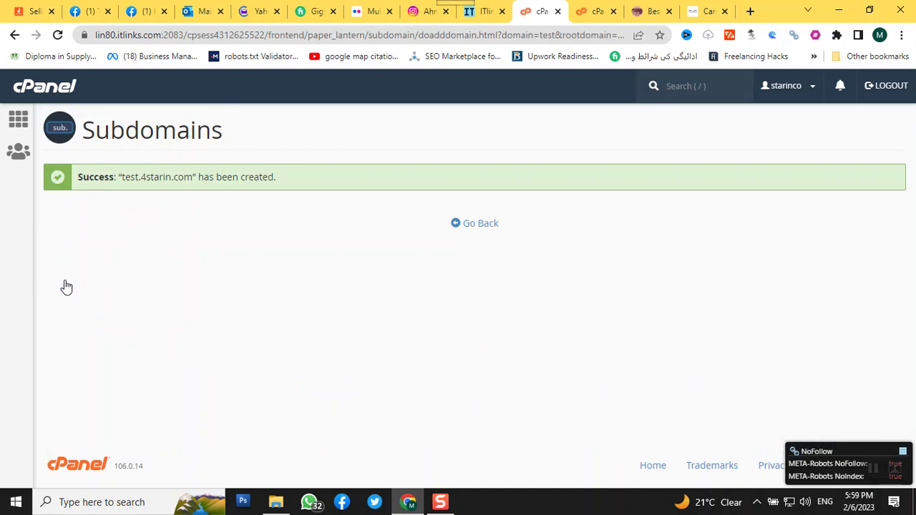
pyautogui.click(475, 225)
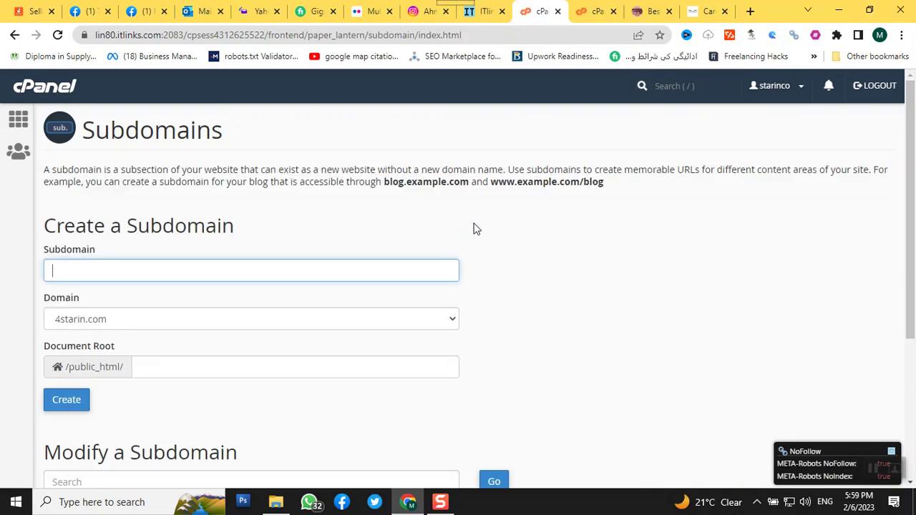
pyautogui.scroll(-3, 473, 229)
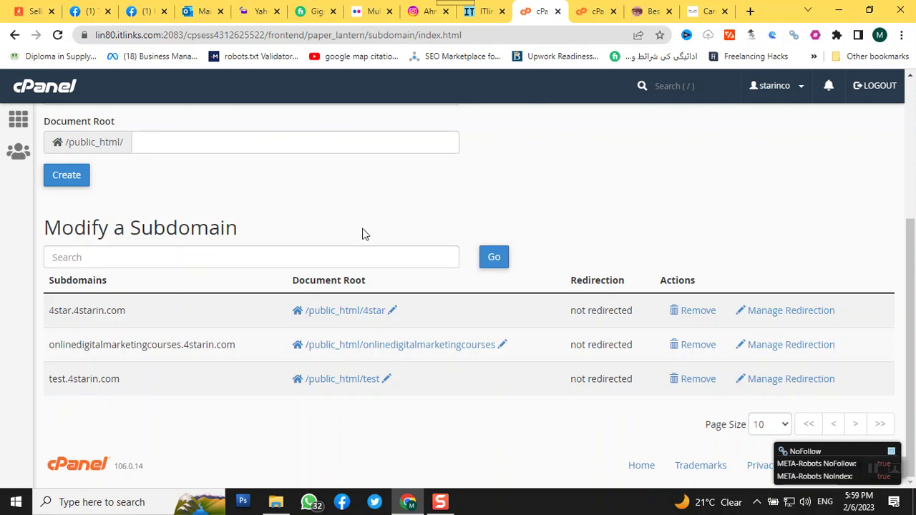
# - Load test.4starin.com in the careers tab and see the 403 Forbidden response
pyautogui.click(684, 11)
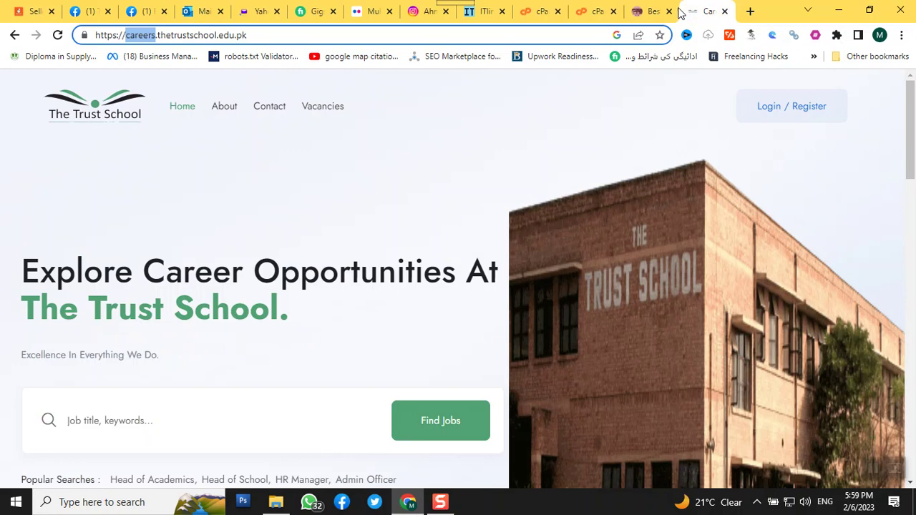
pyautogui.tripleClick(358, 30)
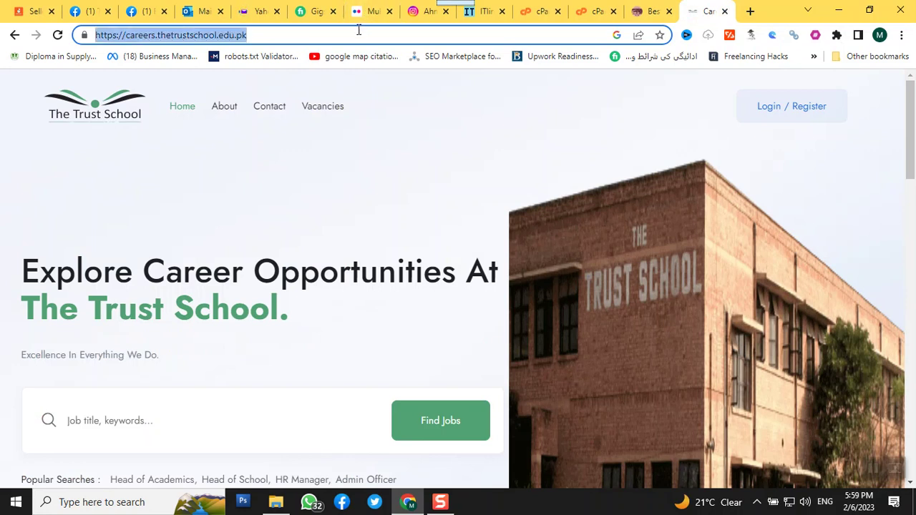
pyautogui.write('test')
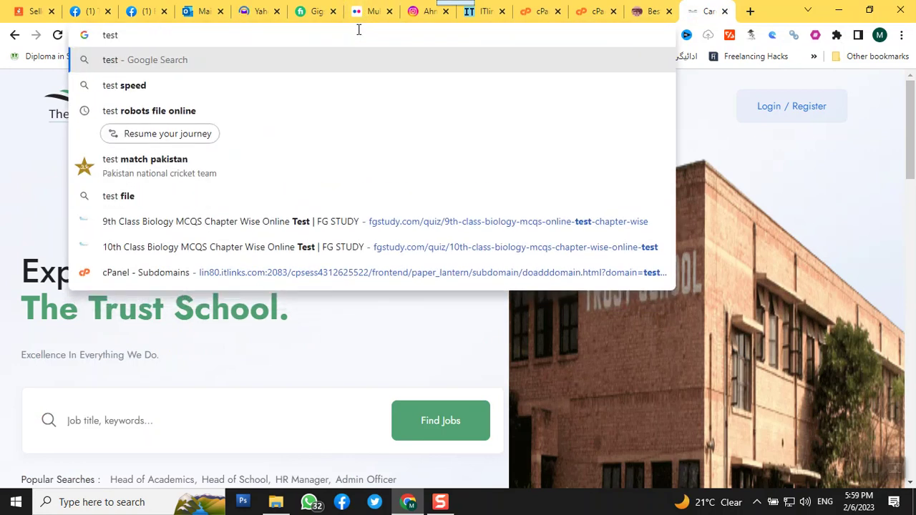
pyautogui.write('.4starin.com')
pyautogui.press('Return')
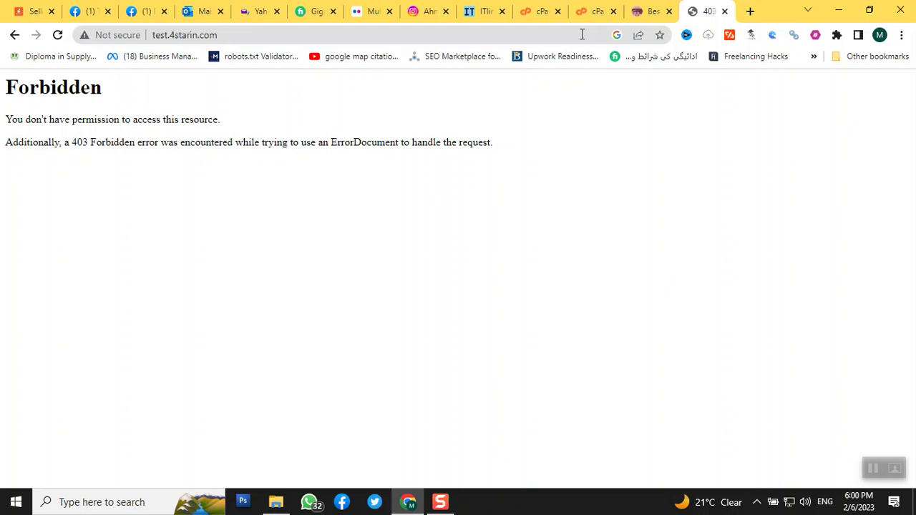
# - Close the duplicate cPanel login tab and return to the Subdomains page
pyautogui.click(649, 22)
pyautogui.click(594, 12)
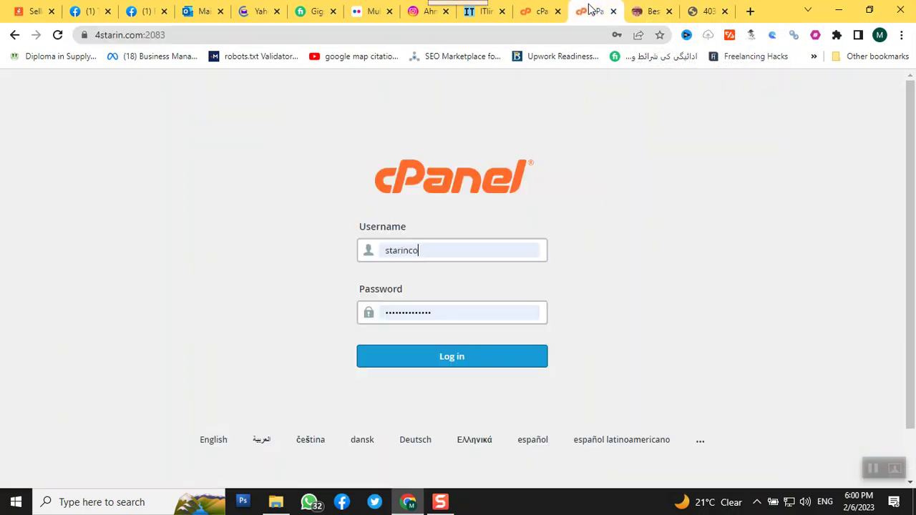
pyautogui.click(537, 20)
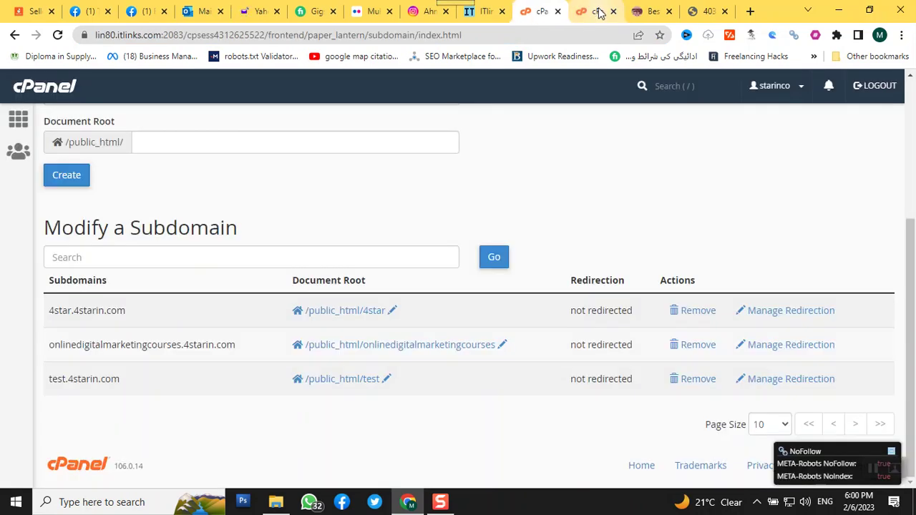
pyautogui.click(595, 11)
pyautogui.click(613, 12)
pyautogui.click(541, 12)
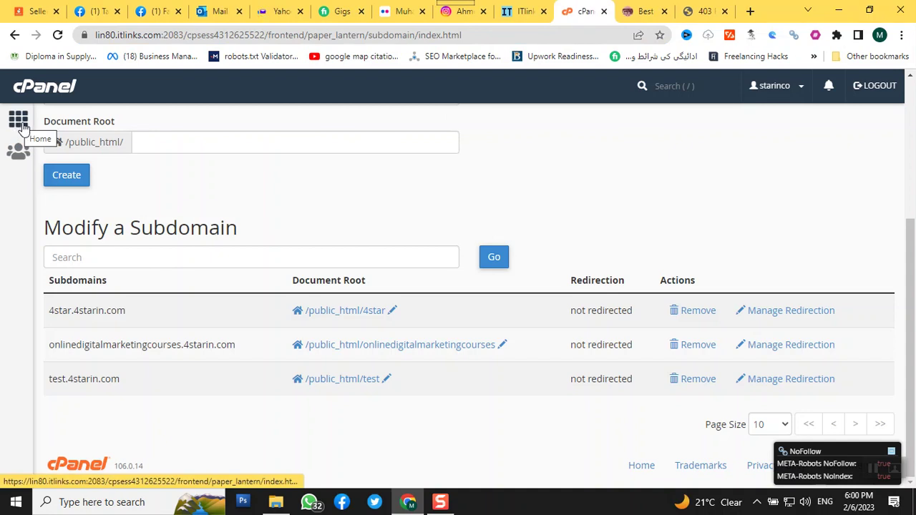
# - Go to the cPanel home dashboard and launch File Manager from the Files section
pyautogui.click(19, 121)
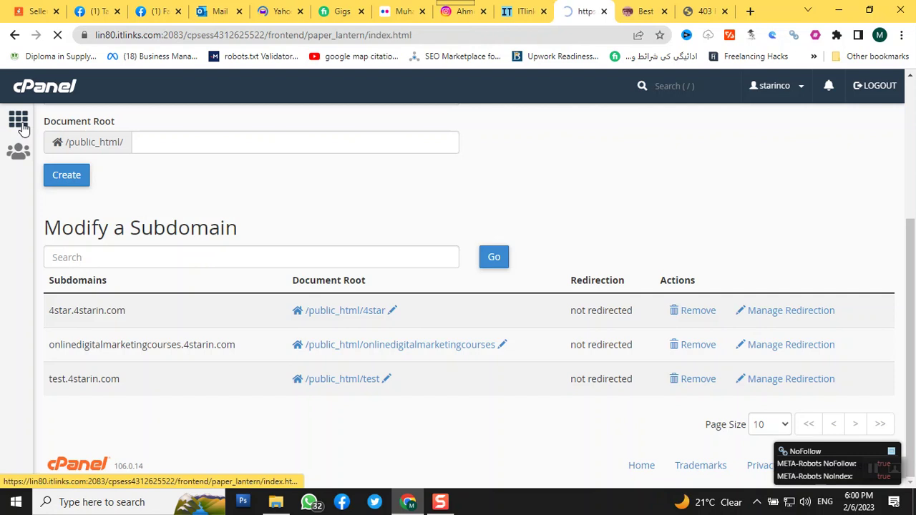
pyautogui.scroll(-2, 219, 238)
pyautogui.scroll(-2, 219, 239)
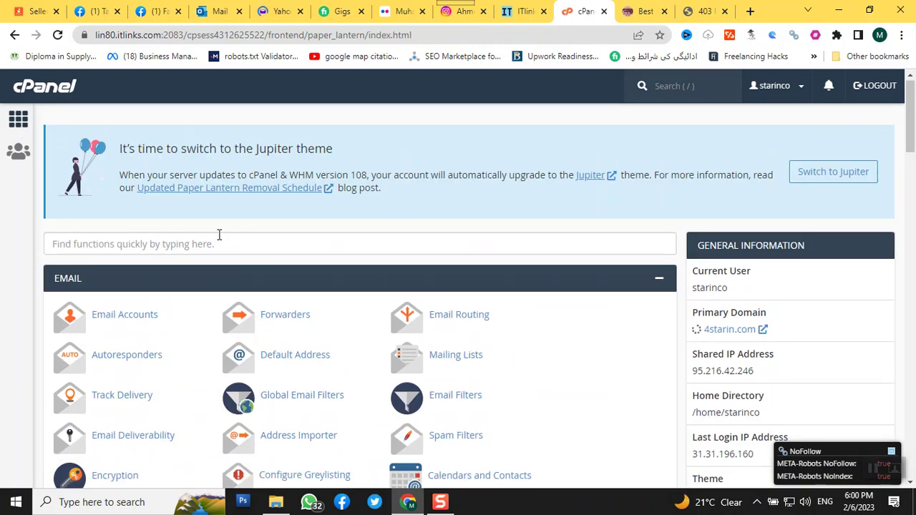
pyautogui.scroll(-6, 219, 236)
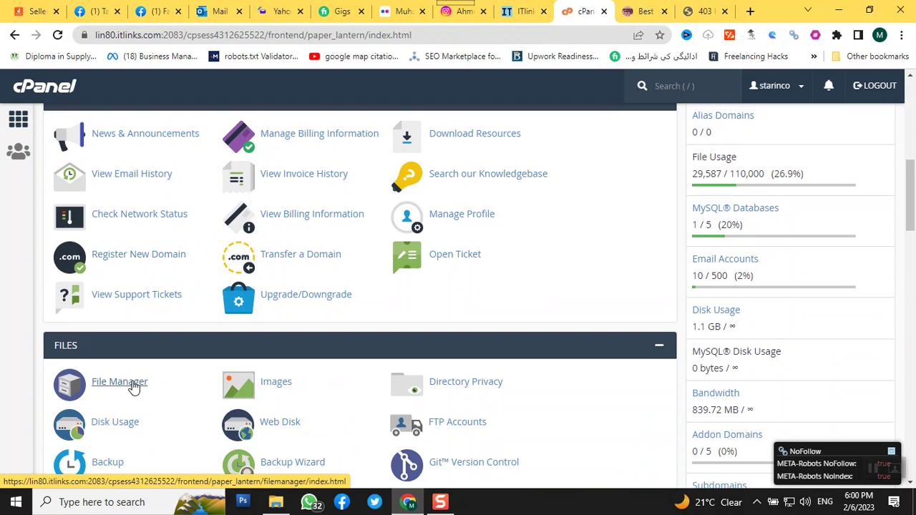
pyautogui.click(119, 382)
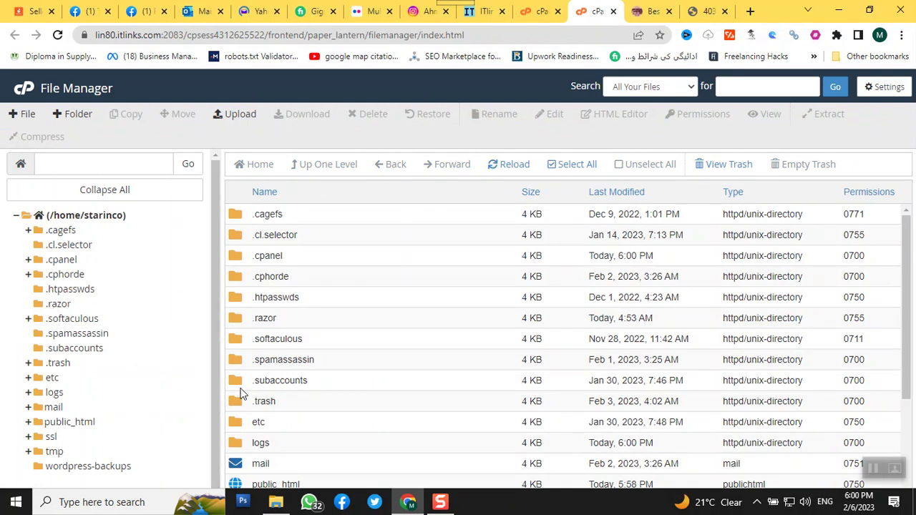
# - Open public_html, then its test folder containing .well-known, cgi-bin and .htaccess
pyautogui.scroll(-2, 347, 403)
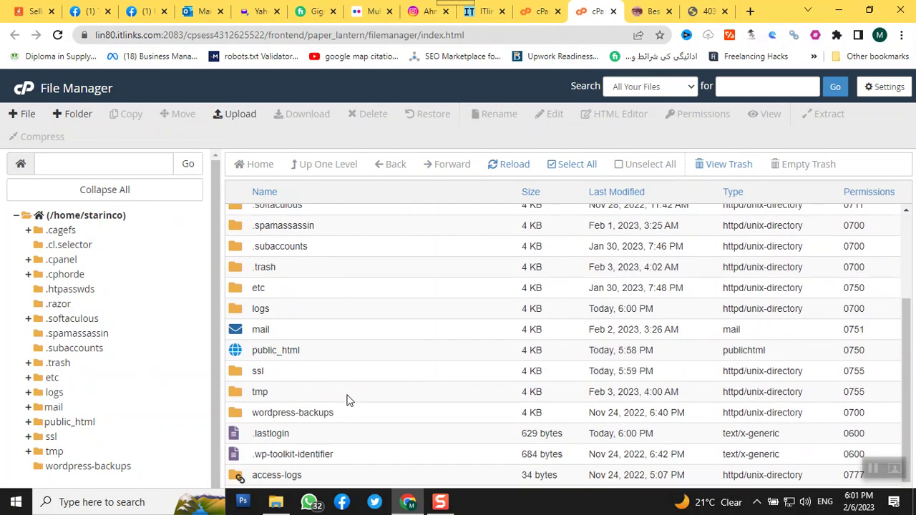
pyautogui.scroll(-1, 347, 400)
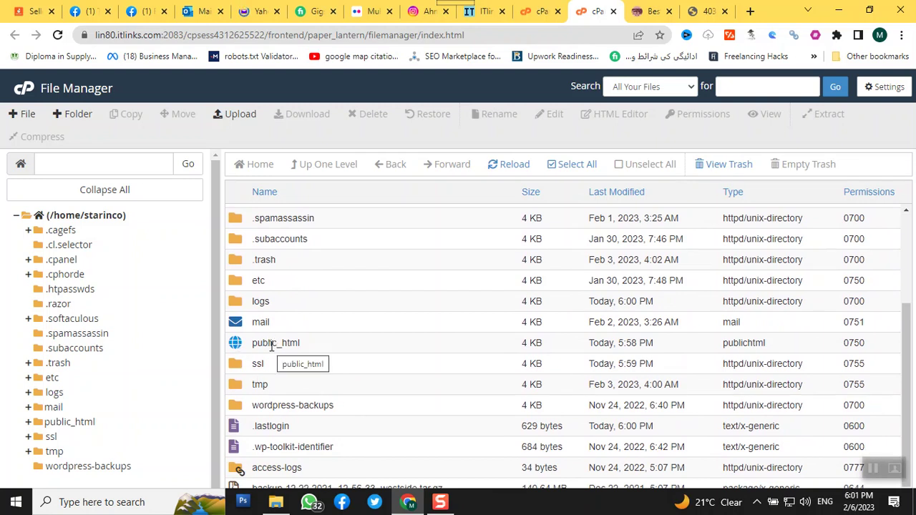
pyautogui.doubleClick(242, 347)
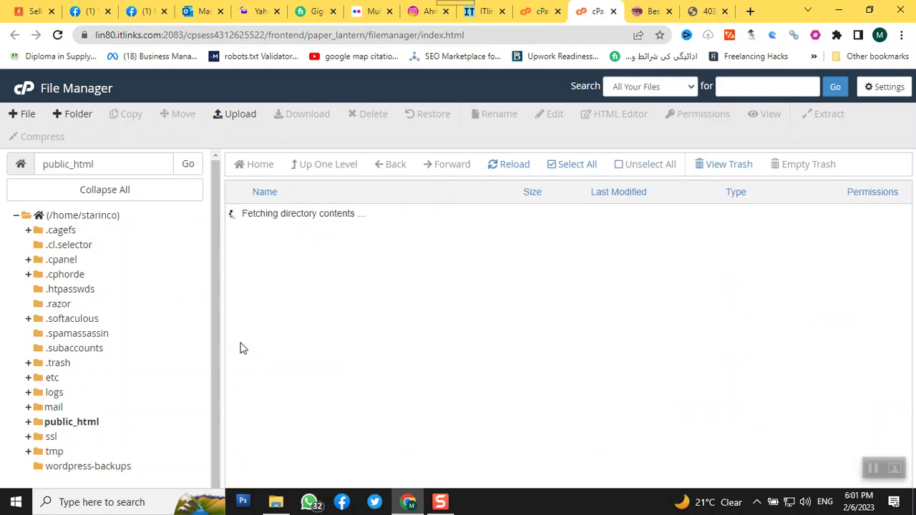
pyautogui.scroll(-5, 499, 384)
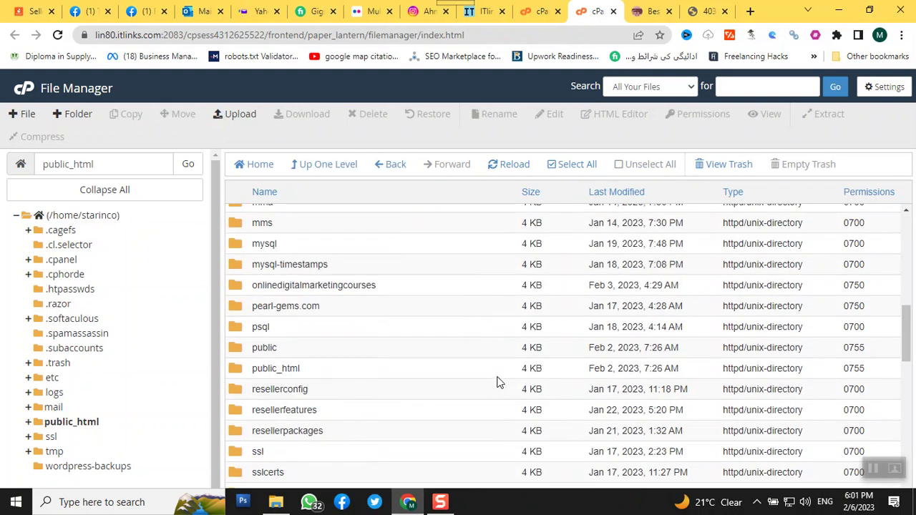
pyautogui.scroll(-5, 499, 383)
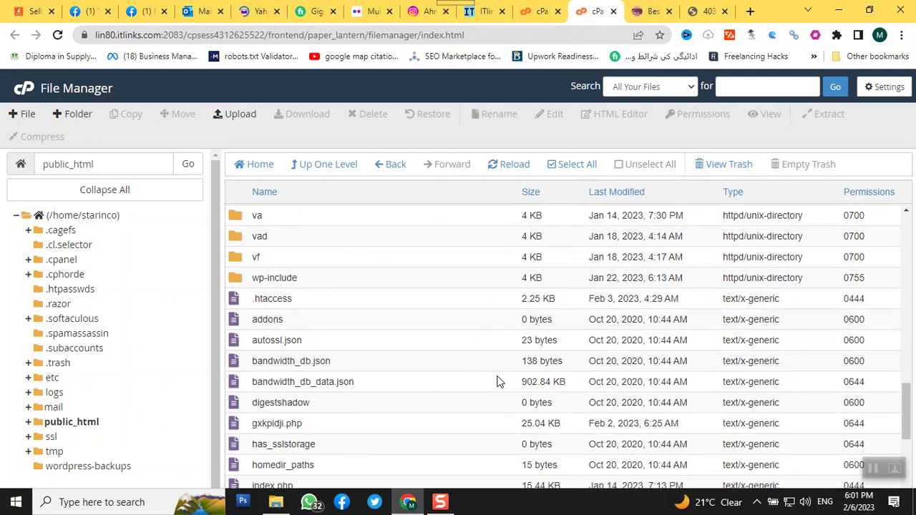
pyautogui.scroll(4, 499, 381)
pyautogui.scroll(-2, 499, 381)
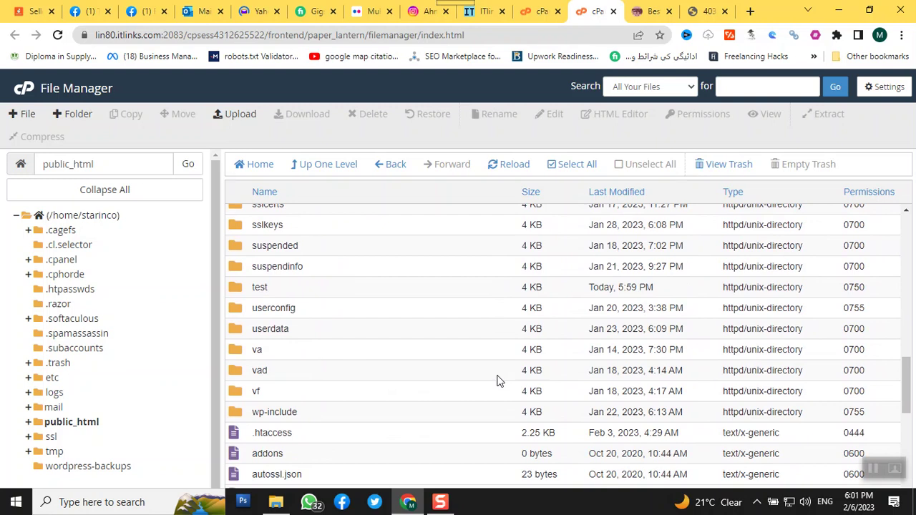
pyautogui.scroll(2, 380, 358)
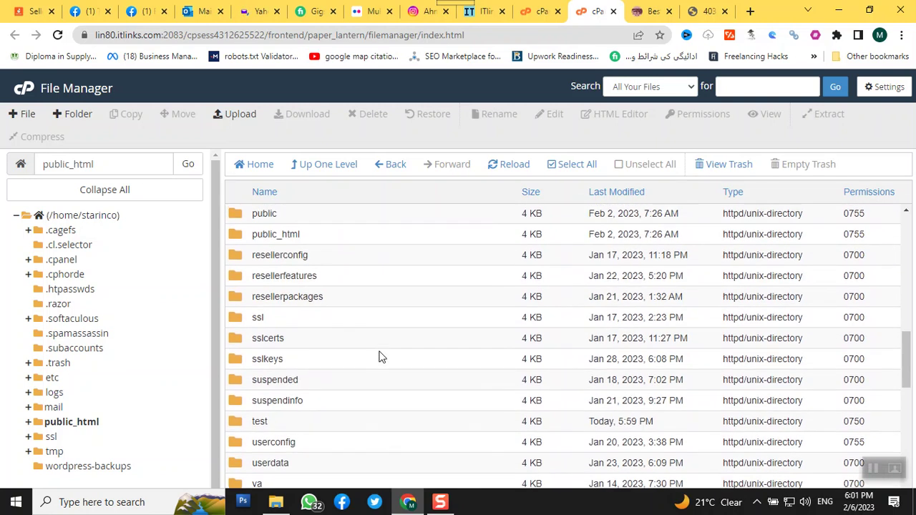
pyautogui.scroll(3, 379, 358)
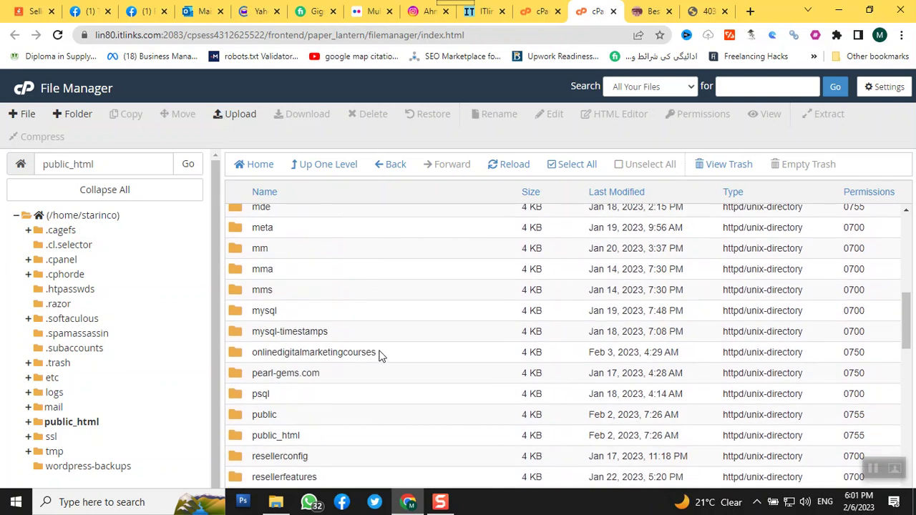
pyautogui.scroll(-3, 381, 355)
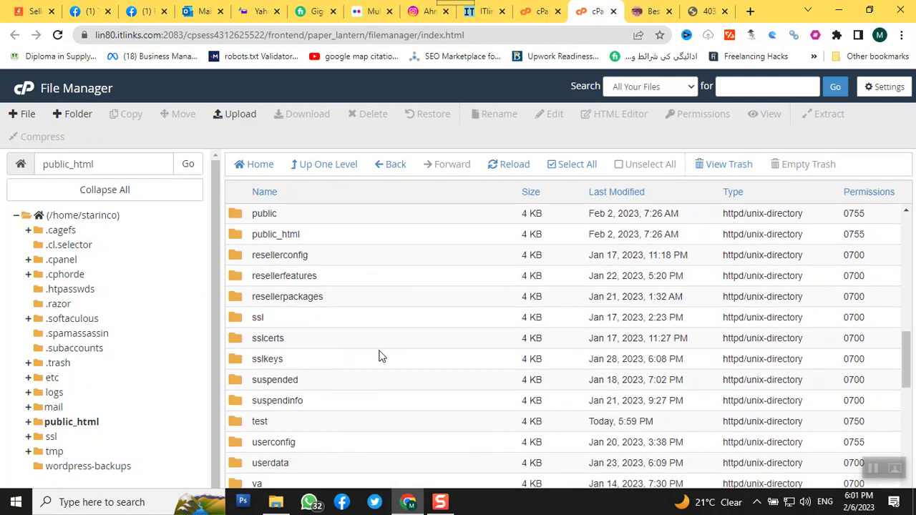
pyautogui.doubleClick(234, 427)
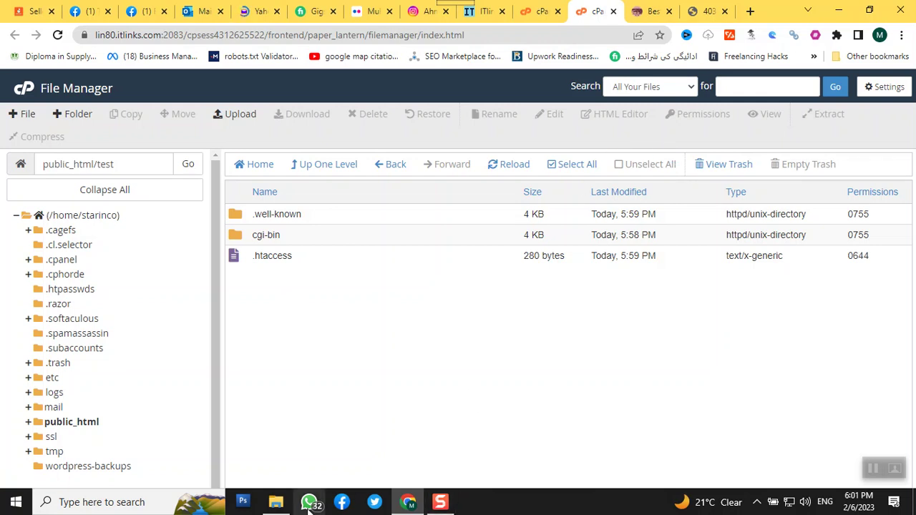
# - Bring up a Windows File Explorer window from the taskbar
pyautogui.click(276, 502)
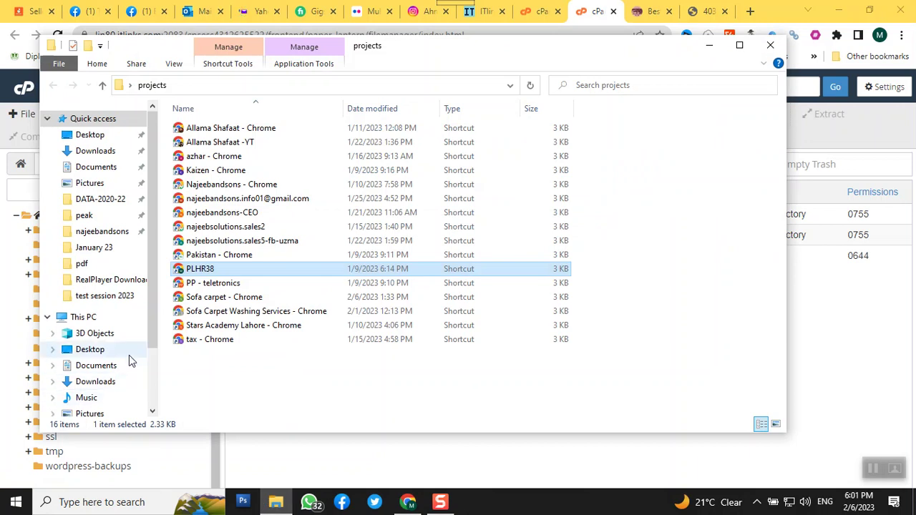
# - Browse peak > PROJECTS > GROUP A > public_html and preview index.html in Chrome
pyautogui.click(93, 218)
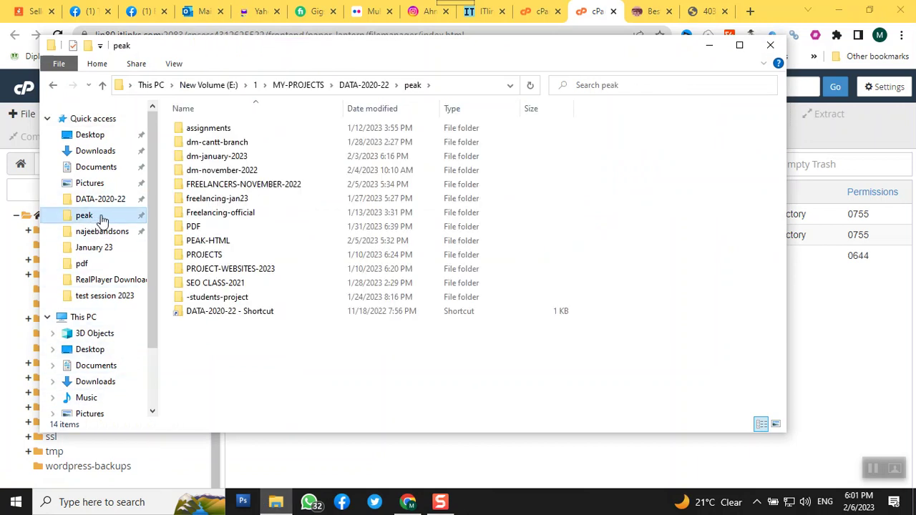
pyautogui.doubleClick(192, 256)
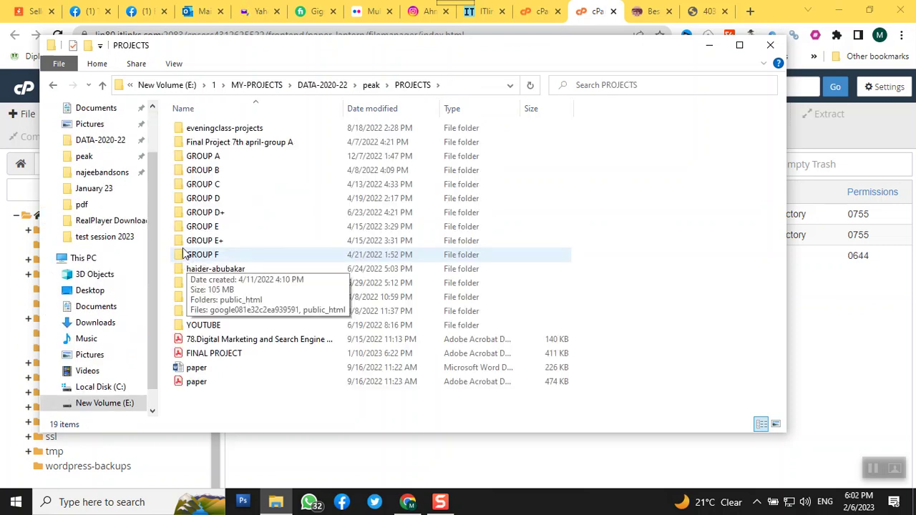
pyautogui.doubleClick(180, 156)
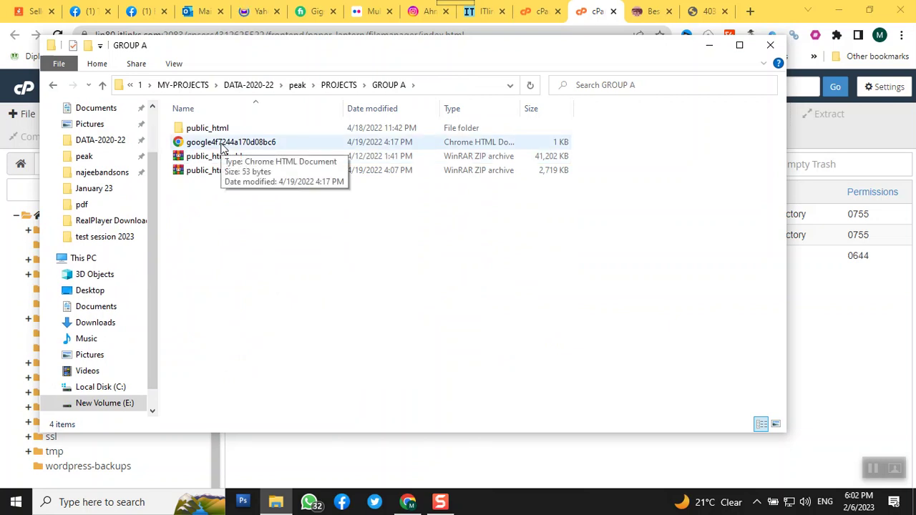
pyautogui.doubleClick(206, 129)
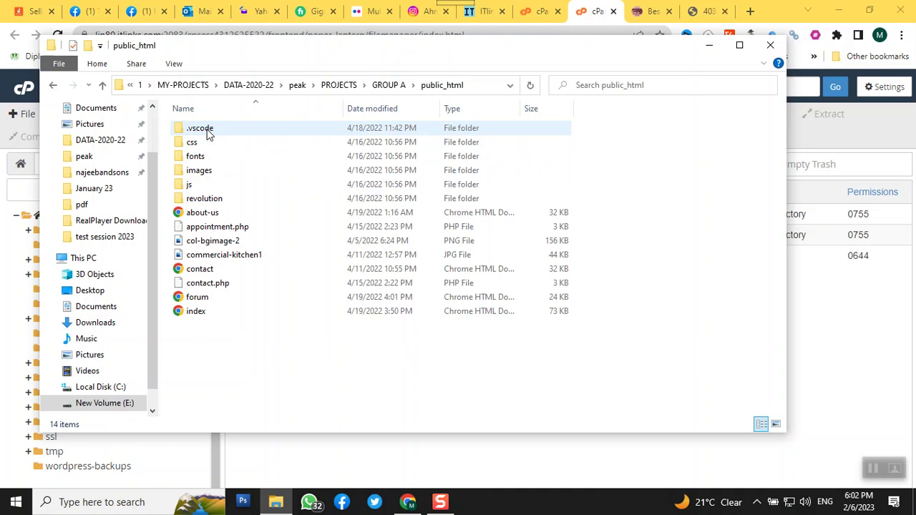
pyautogui.click(194, 313)
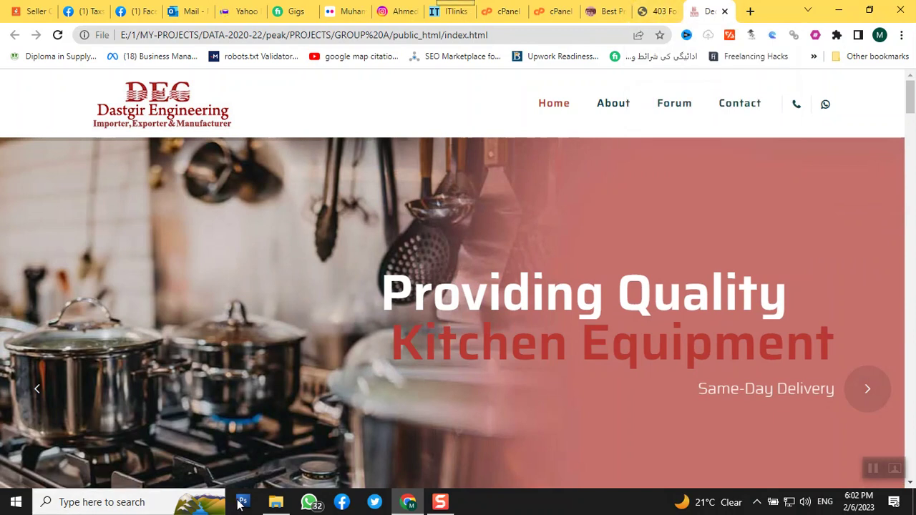
pyautogui.click(275, 502)
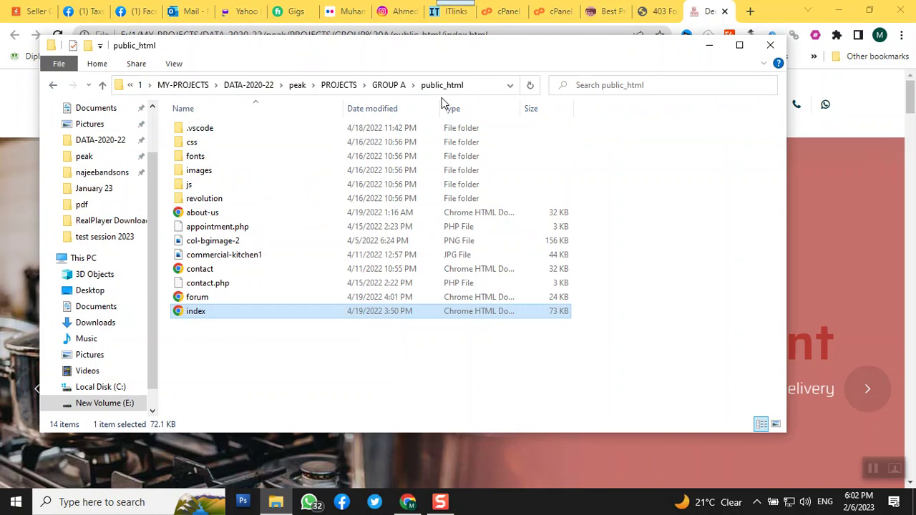
# - Browse between GROUP A, public_html and its images folder, ending back in GROUP A
pyautogui.click(390, 86)
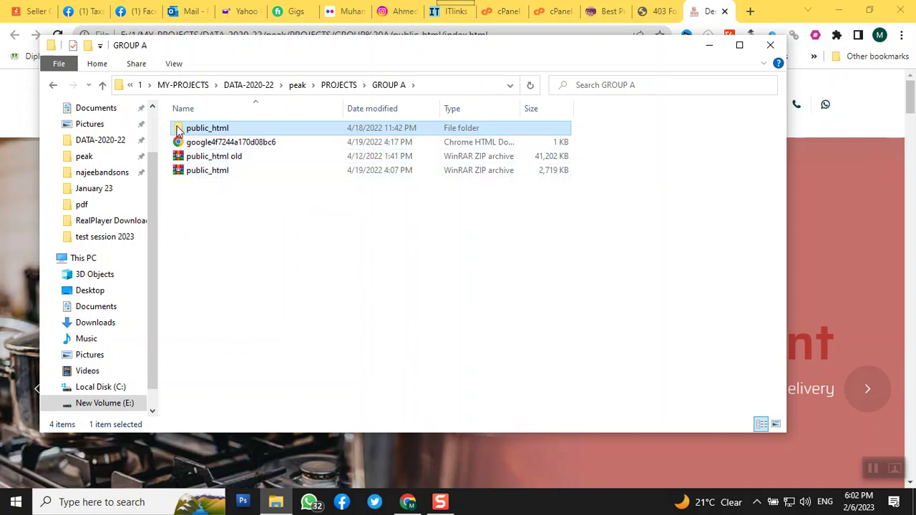
pyautogui.doubleClick(208, 129)
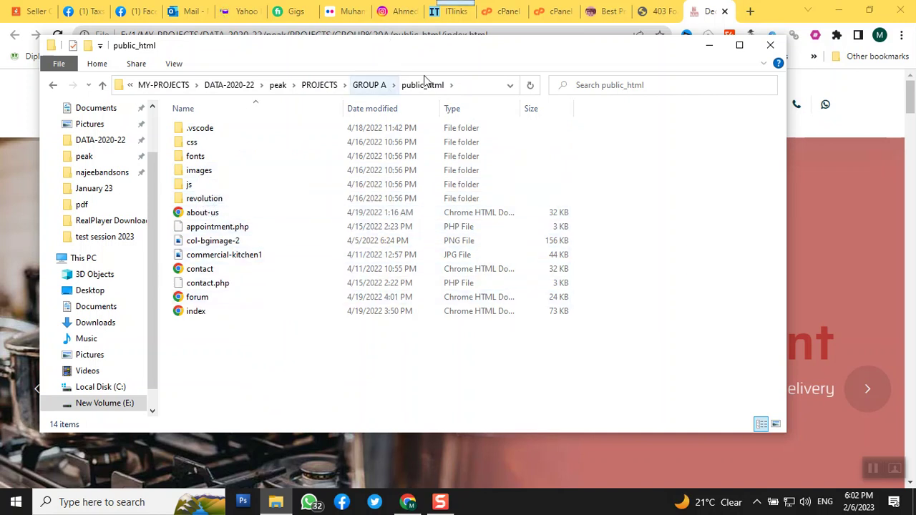
pyautogui.click(363, 89)
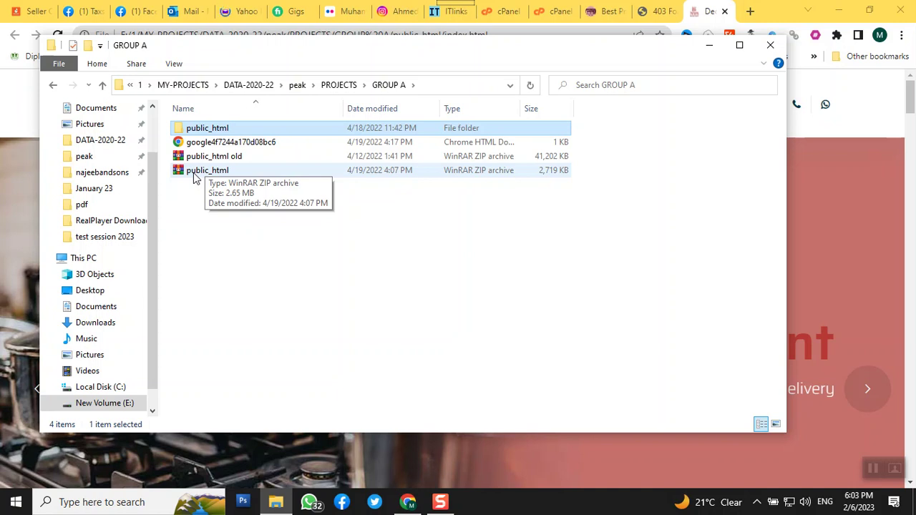
pyautogui.doubleClick(212, 129)
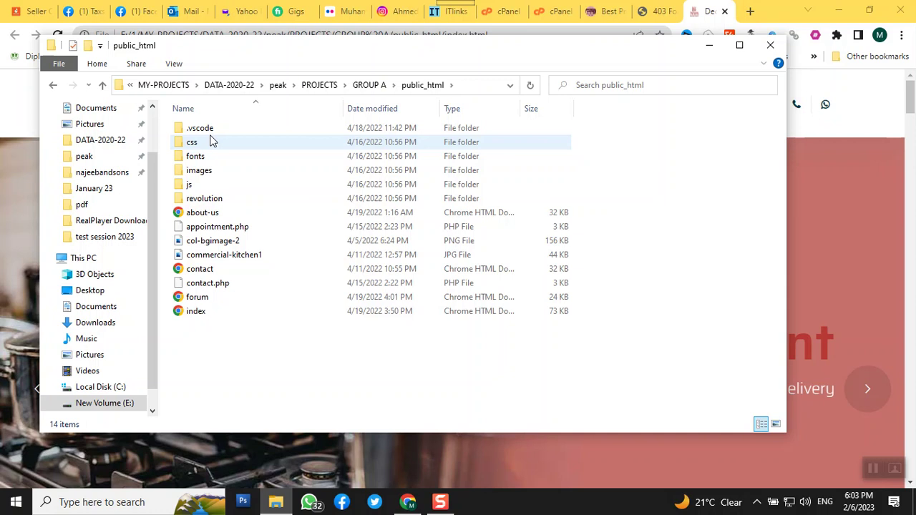
pyautogui.doubleClick(181, 172)
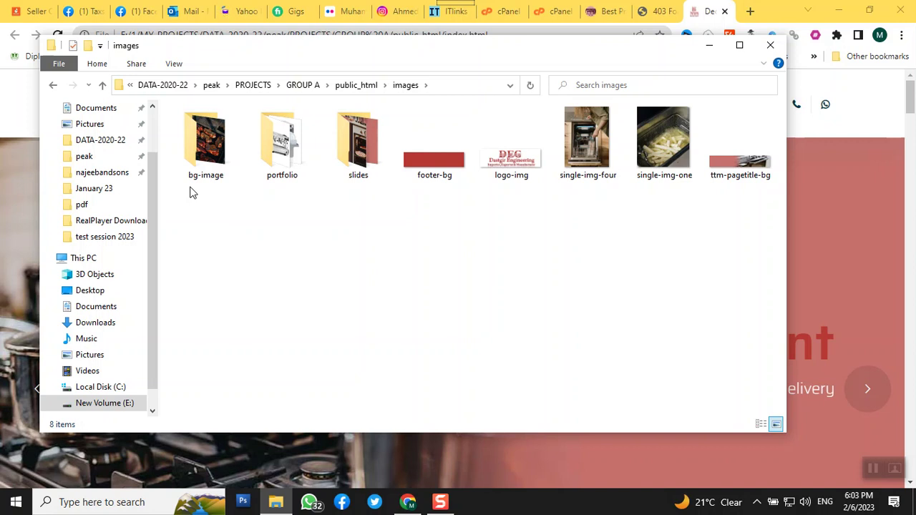
pyautogui.hotkey('alt', 'Left')
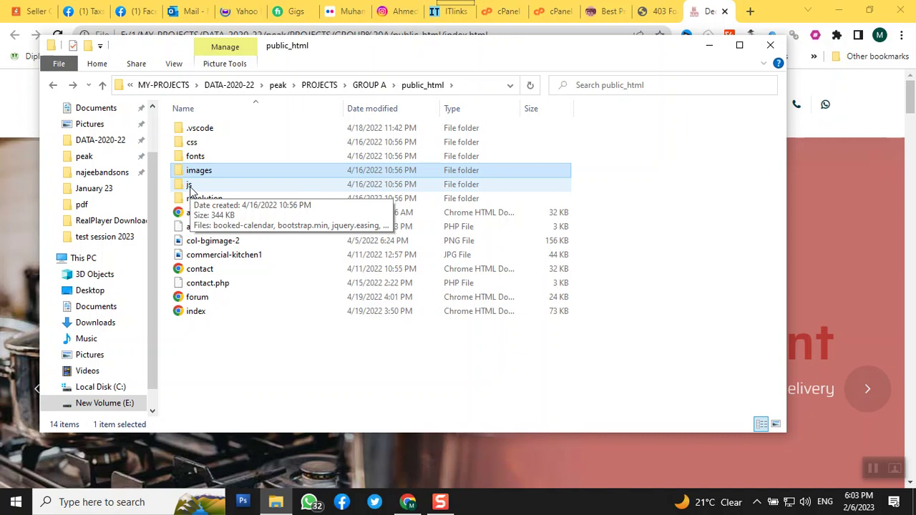
pyautogui.click(366, 85)
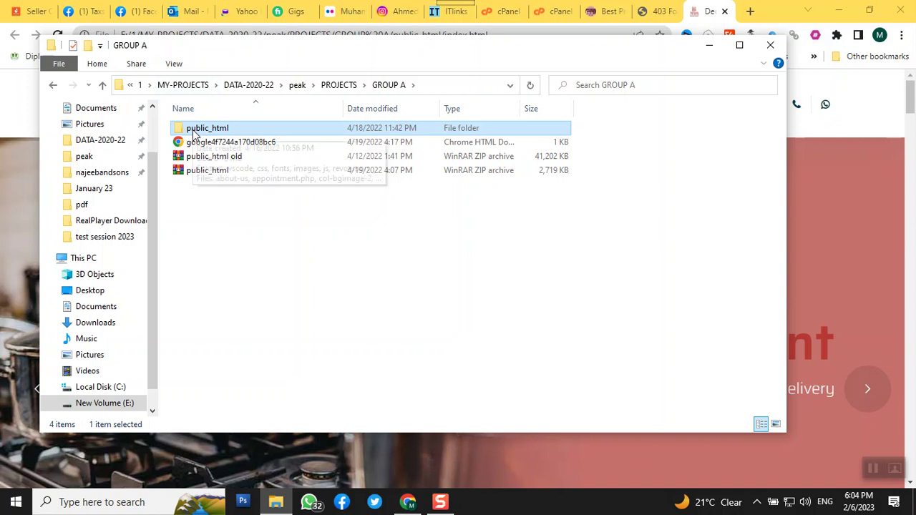
# - Compress public_html with 7-Zip into a 2,703 KB public_html.zip in GROUP A
pyautogui.doubleClick(193, 130)
pyautogui.rightClick(193, 133)
pyautogui.moveTo(225, 160)
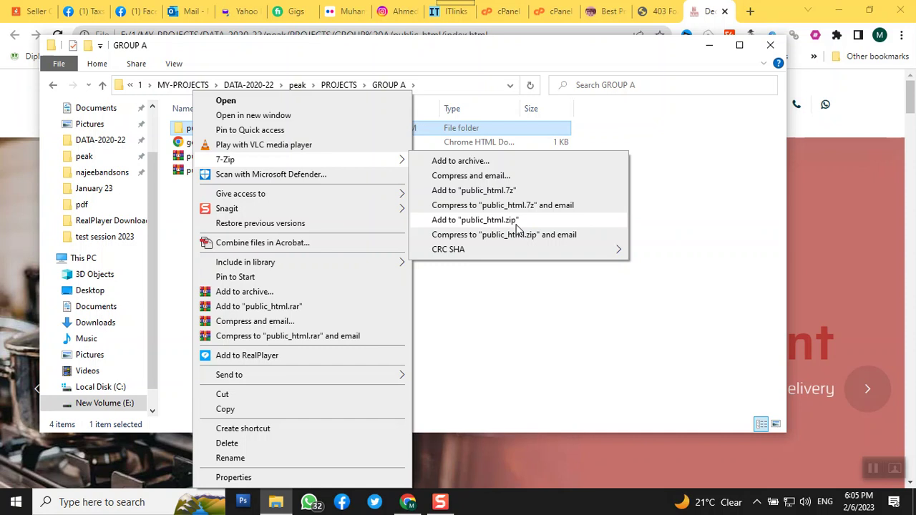
pyautogui.click(517, 227)
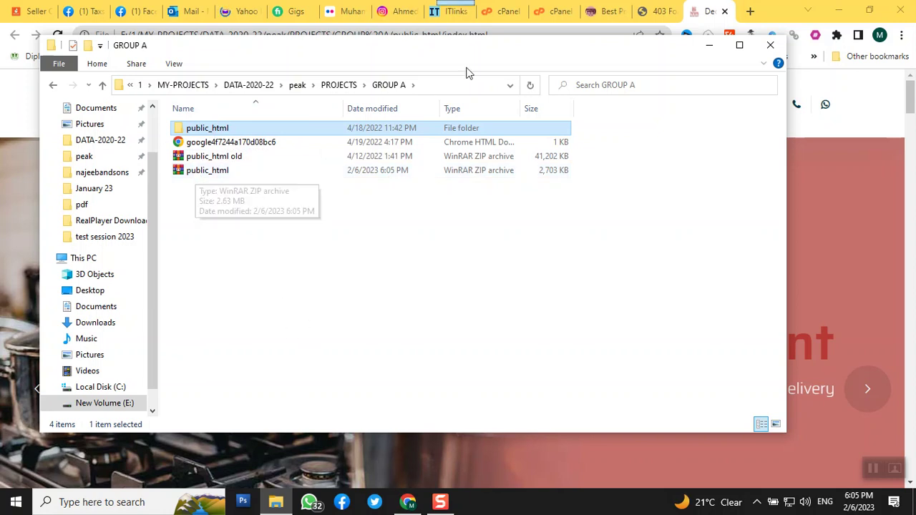
# - In cPanel File Manager, go to public_html and open its test folder
pyautogui.click(498, 23)
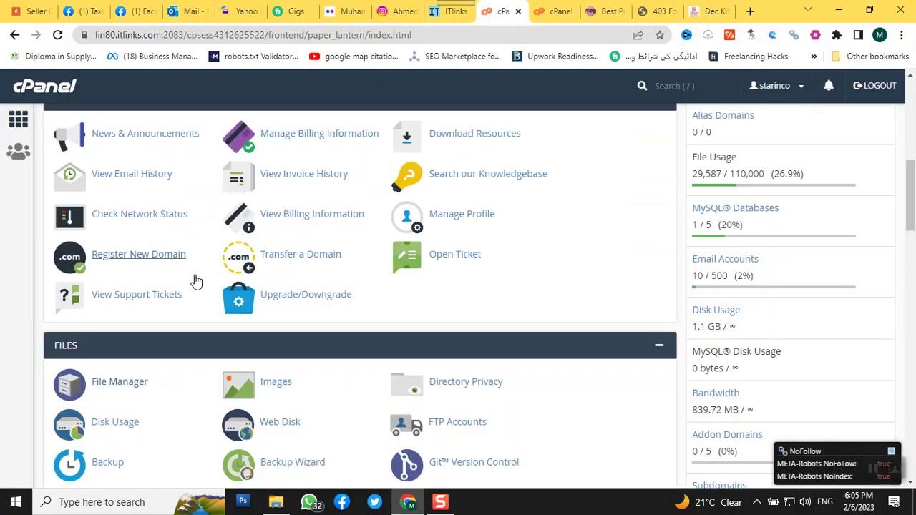
pyautogui.click(123, 385)
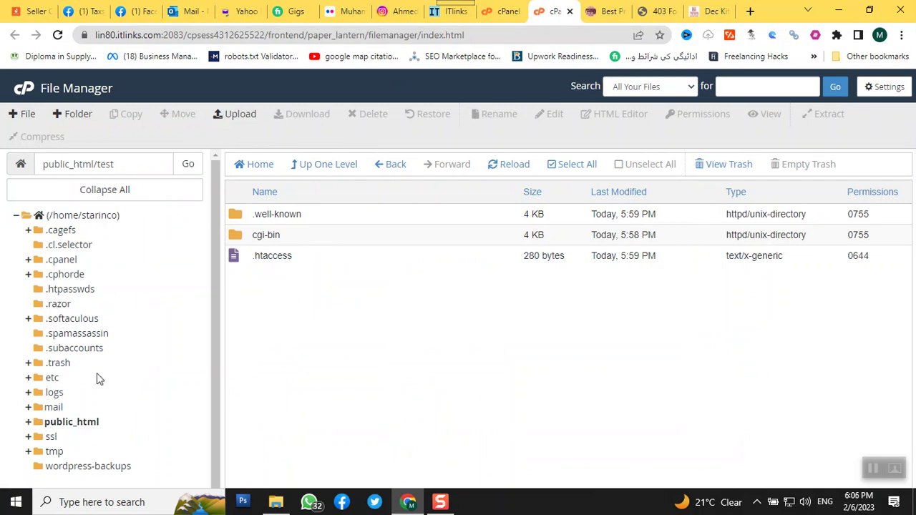
pyautogui.click(40, 424)
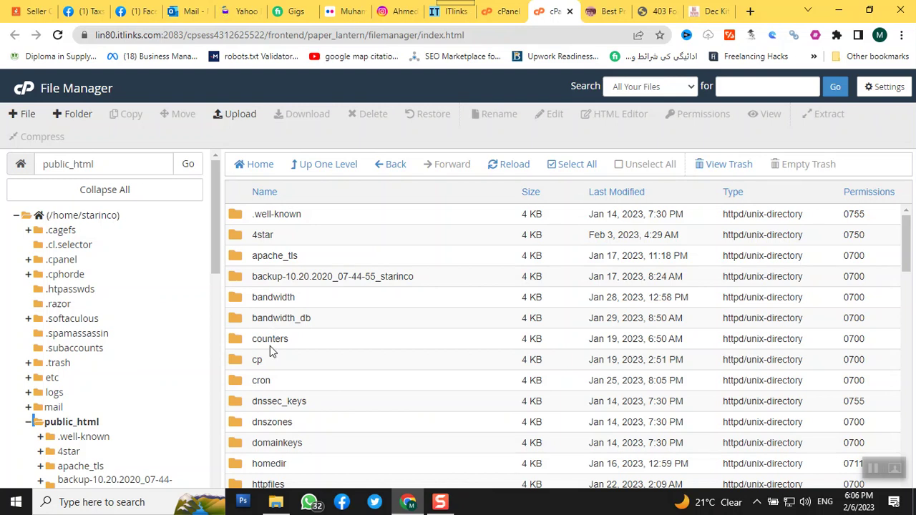
pyautogui.scroll(-2, 274, 336)
pyautogui.scroll(-1, 270, 347)
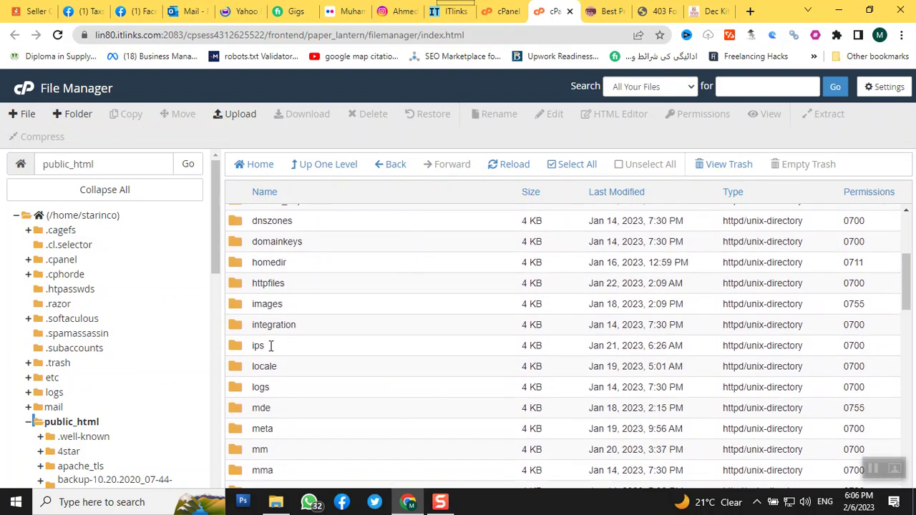
pyautogui.scroll(3, 270, 345)
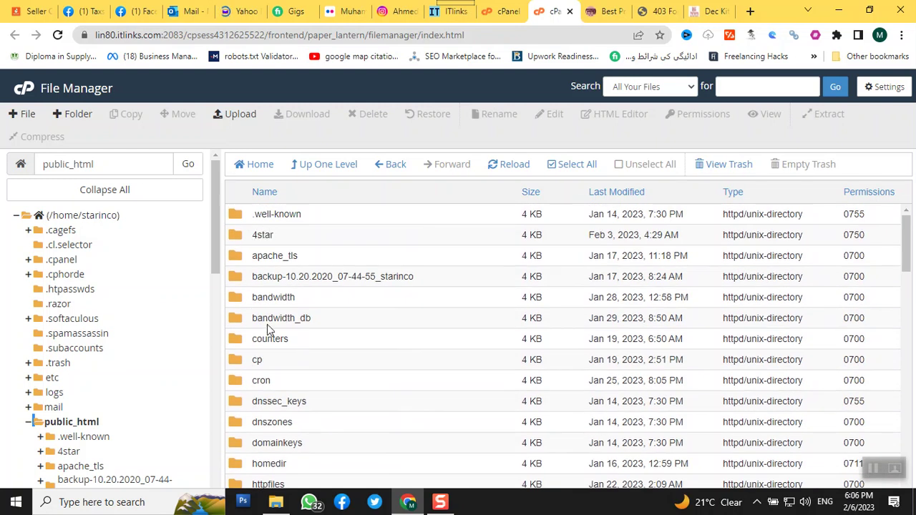
pyautogui.scroll(-2, 267, 325)
pyautogui.scroll(-4, 267, 326)
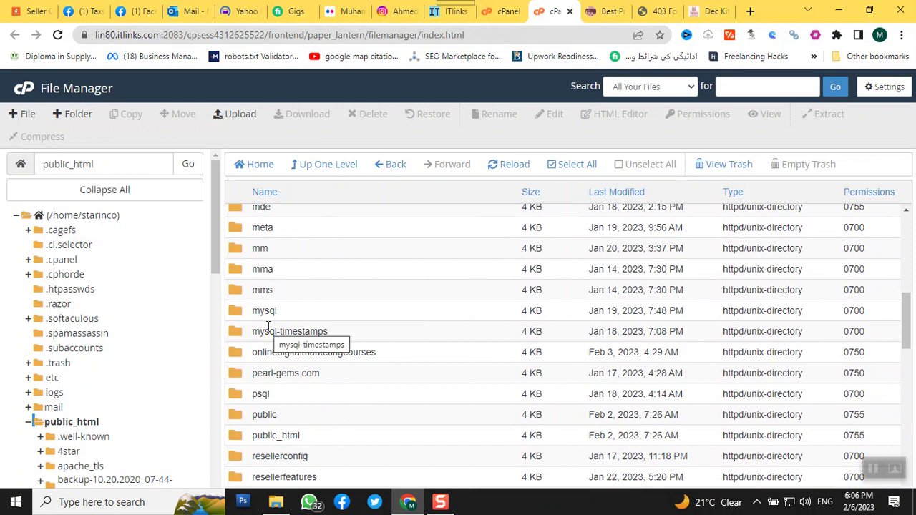
pyautogui.scroll(-1, 263, 327)
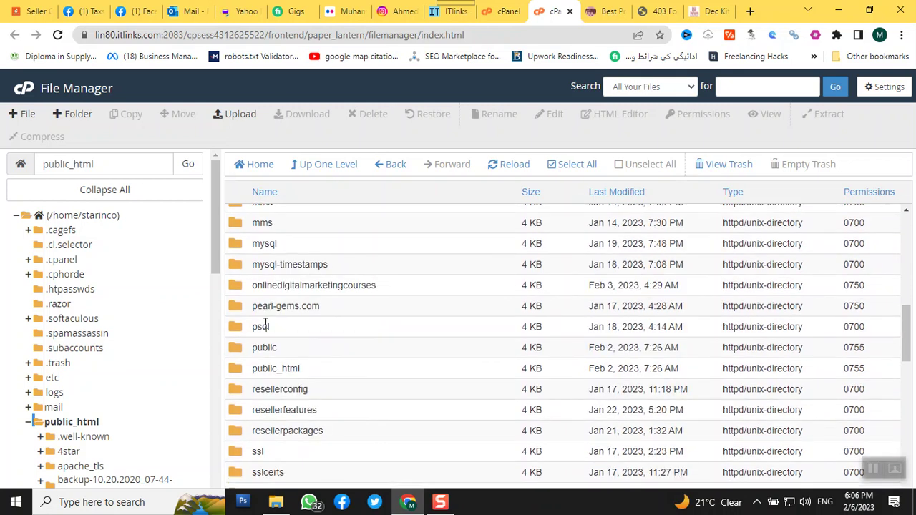
pyautogui.scroll(-2, 265, 323)
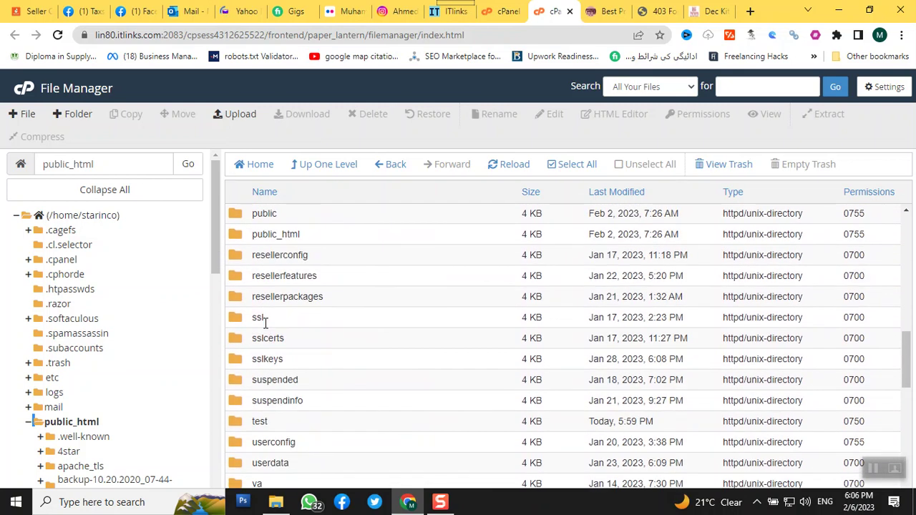
pyautogui.doubleClick(240, 428)
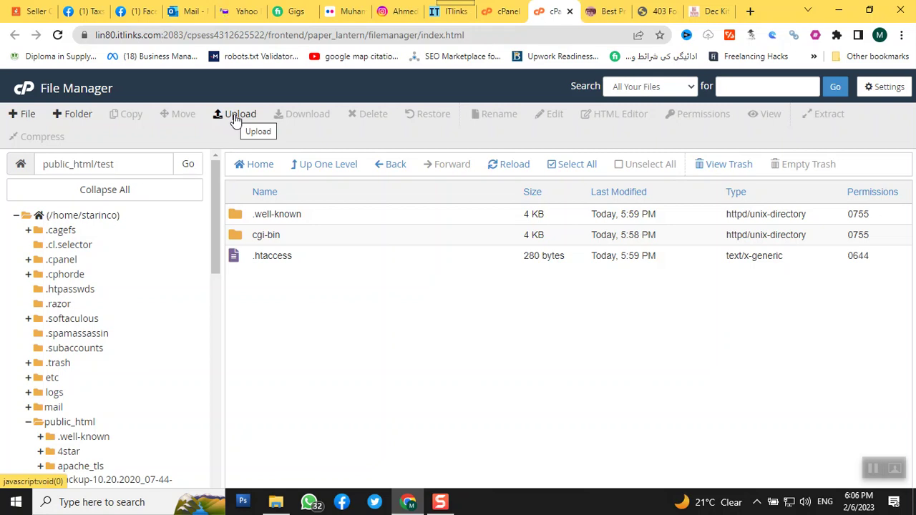
# - Open the File Upload page for public_html/test, cancel file browsing, and bring up the GROUP A folder
pyautogui.click(235, 117)
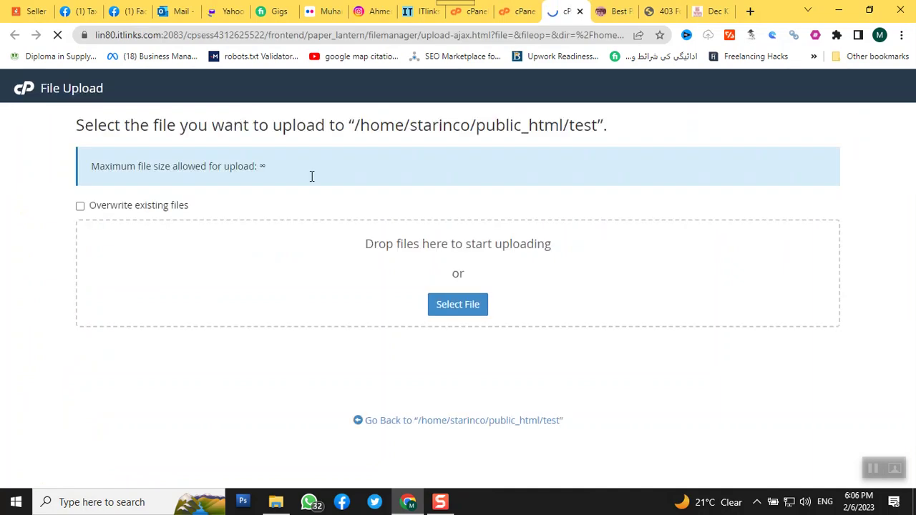
pyautogui.click(458, 307)
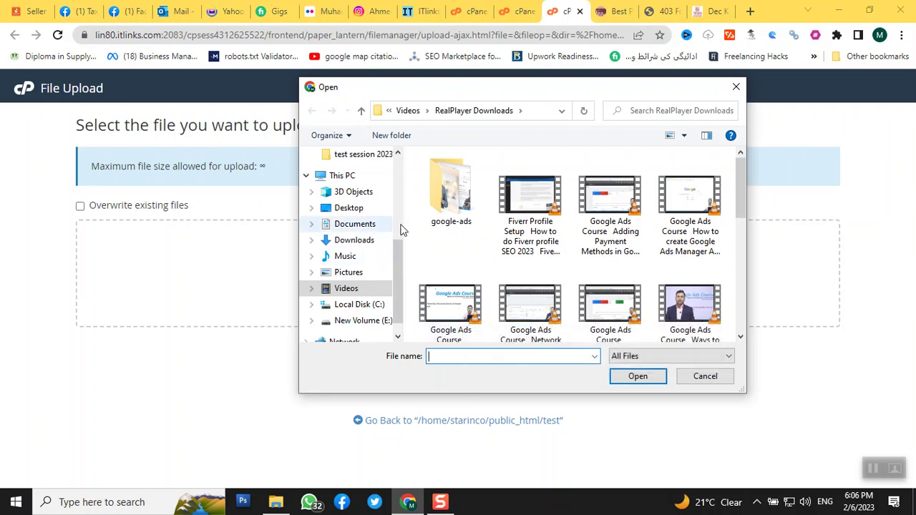
pyautogui.click(361, 320)
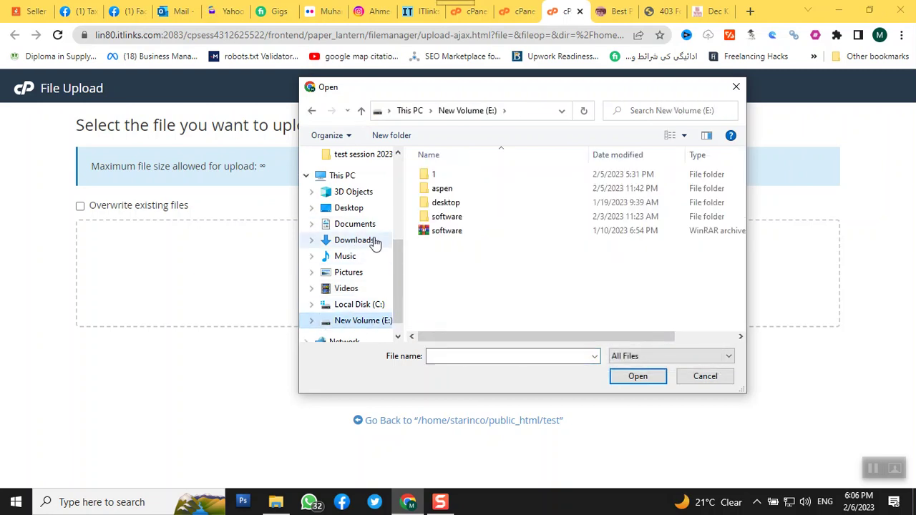
pyautogui.scroll(3, 372, 239)
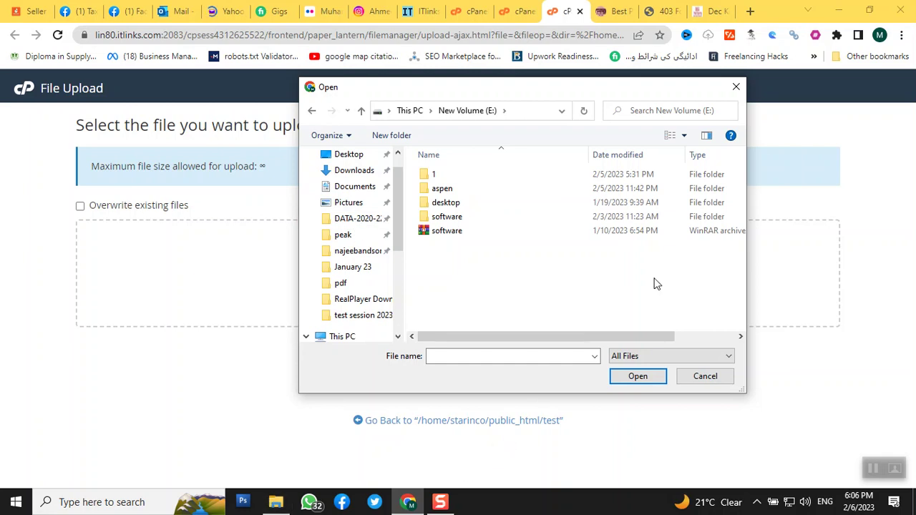
pyautogui.click(706, 379)
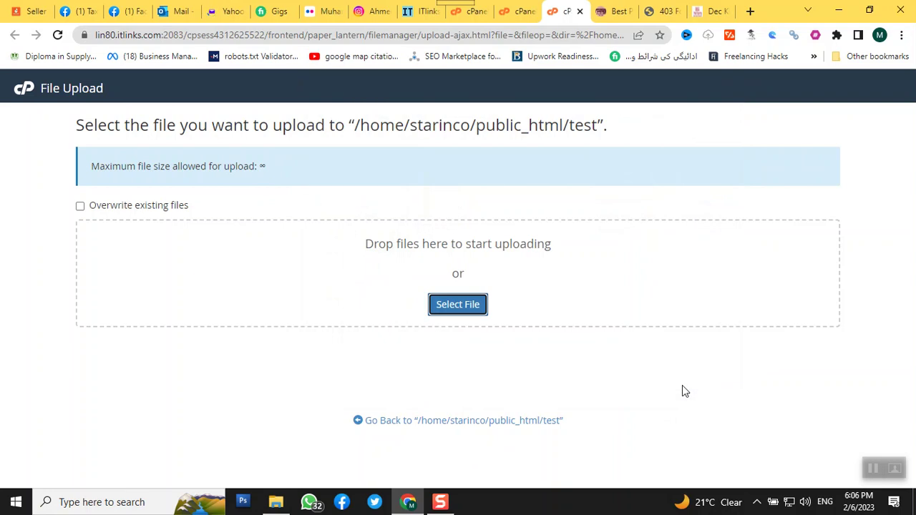
pyautogui.click(277, 504)
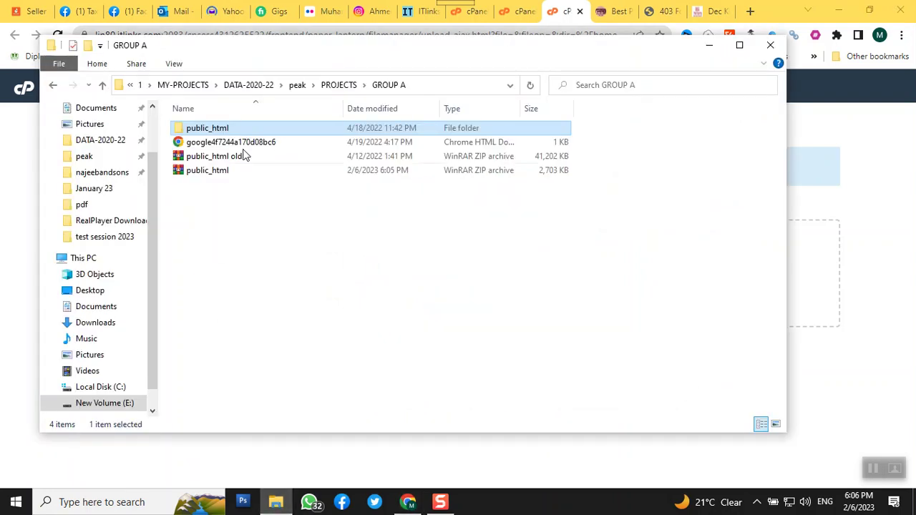
# - Drag public_html.zip from the GROUP A folder onto the upload drop area, then return to public_html/test
pyautogui.moveTo(432, 51); pyautogui.dragTo(622, 139)
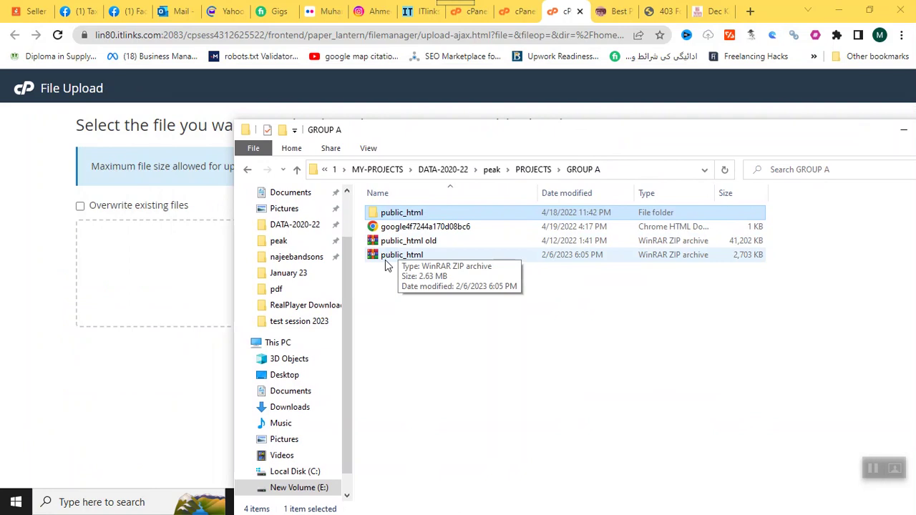
pyautogui.moveTo(428, 138); pyautogui.dragTo(760, 189)
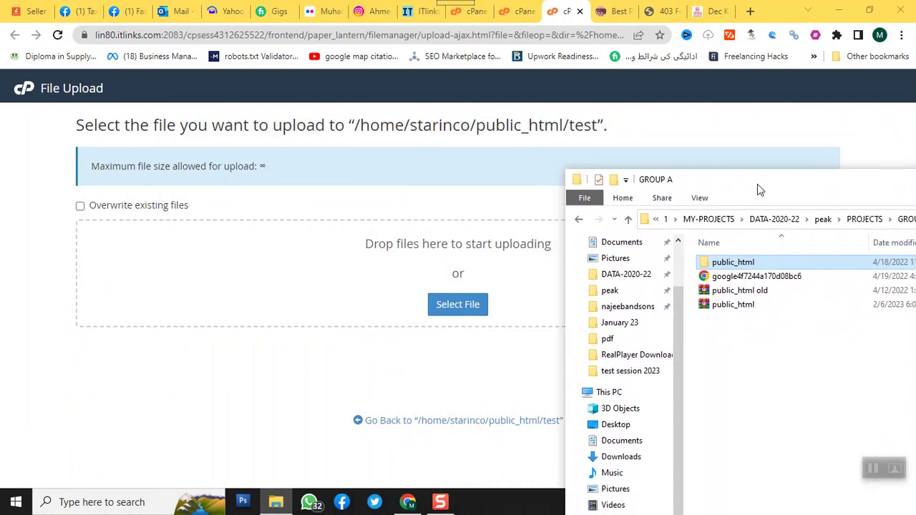
pyautogui.click(712, 307)
pyautogui.moveTo(727, 313); pyautogui.dragTo(783, 323)
pyautogui.moveTo(722, 309); pyautogui.dragTo(373, 303)
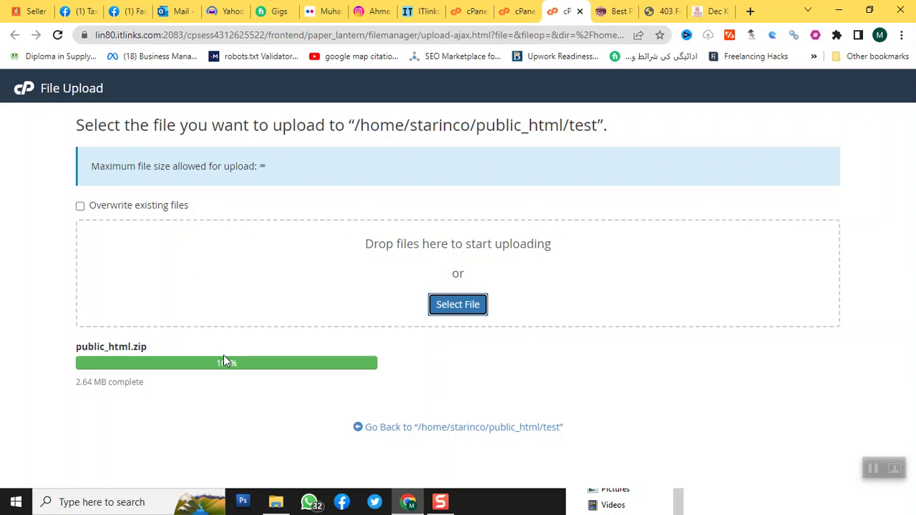
pyautogui.click(427, 428)
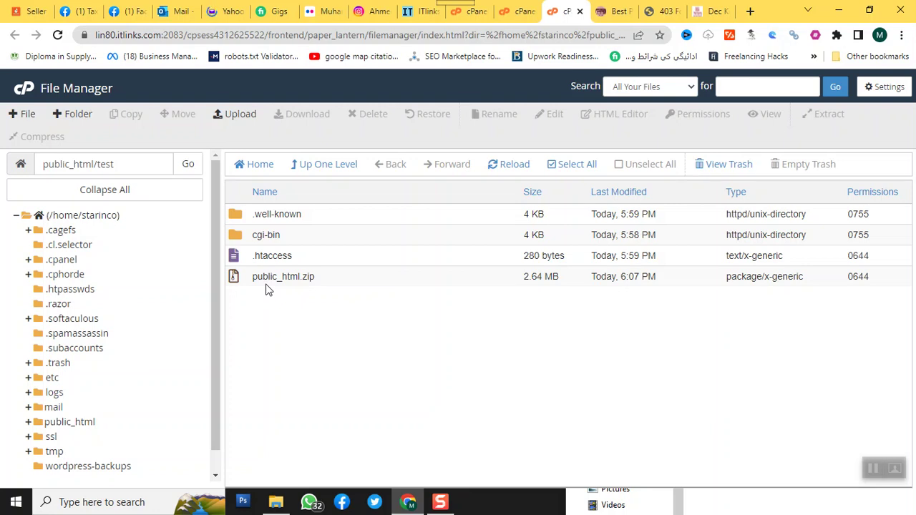
# - Extract public_html.zip into public_html/test, dismiss the results, and refresh the listing
pyautogui.rightClick(267, 287)
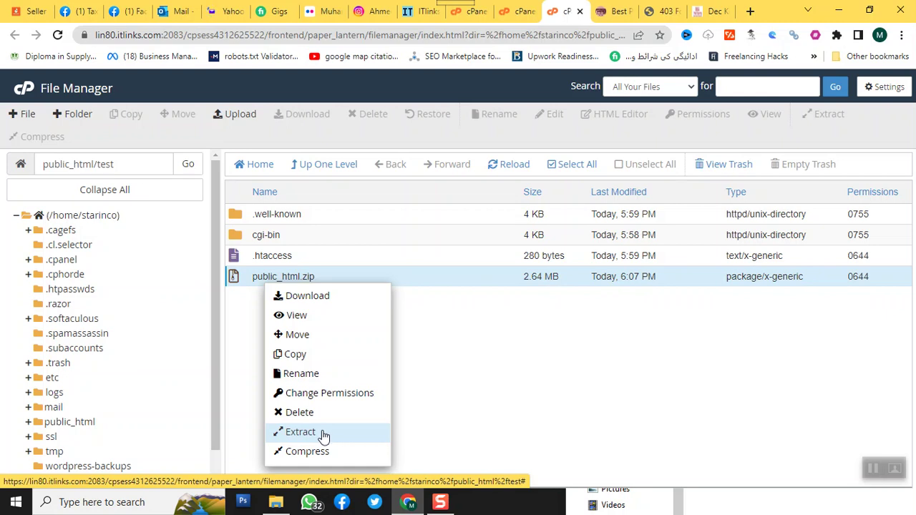
pyautogui.click(322, 433)
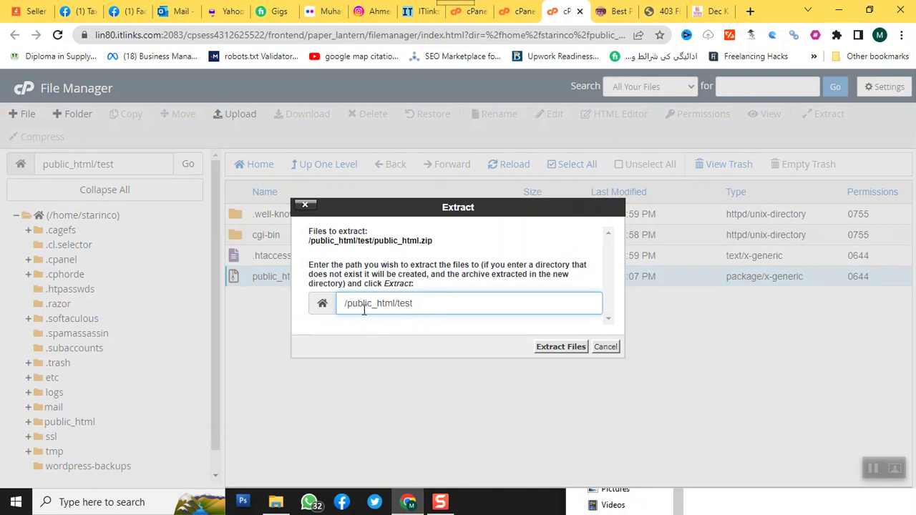
pyautogui.click(560, 348)
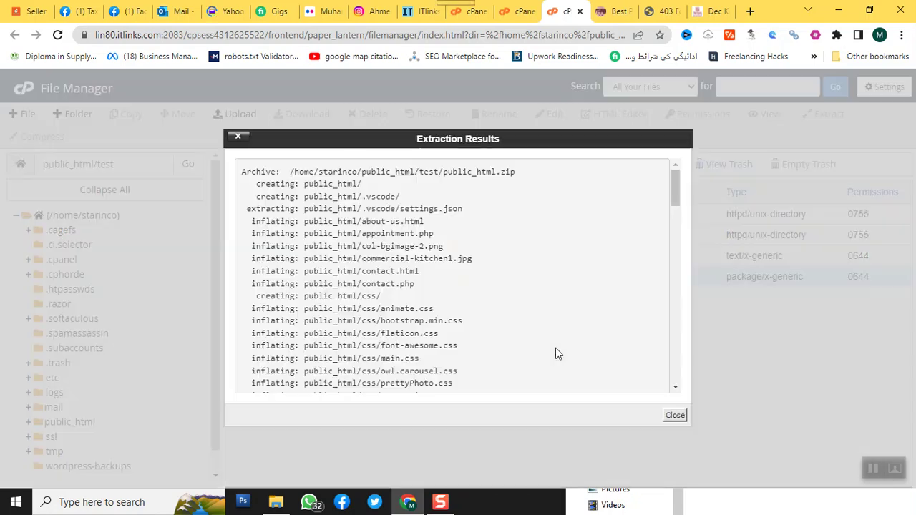
pyautogui.click(674, 418)
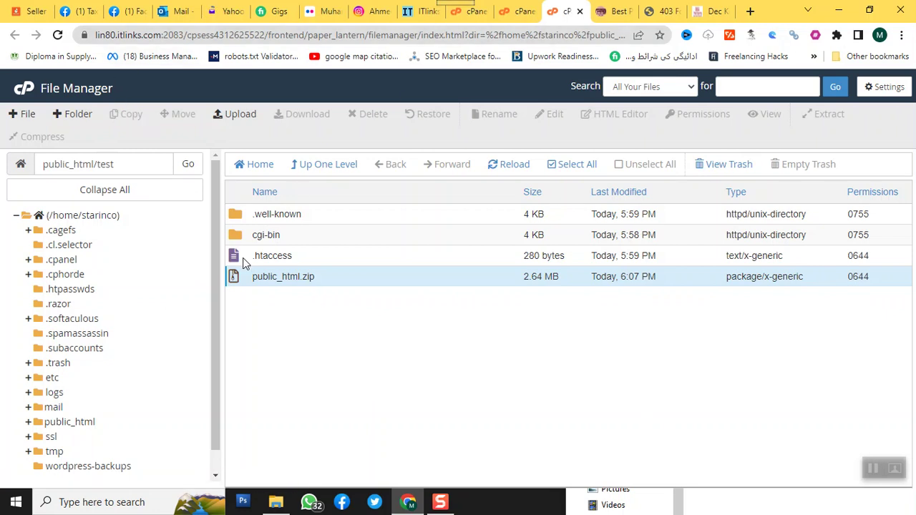
pyautogui.click(60, 39)
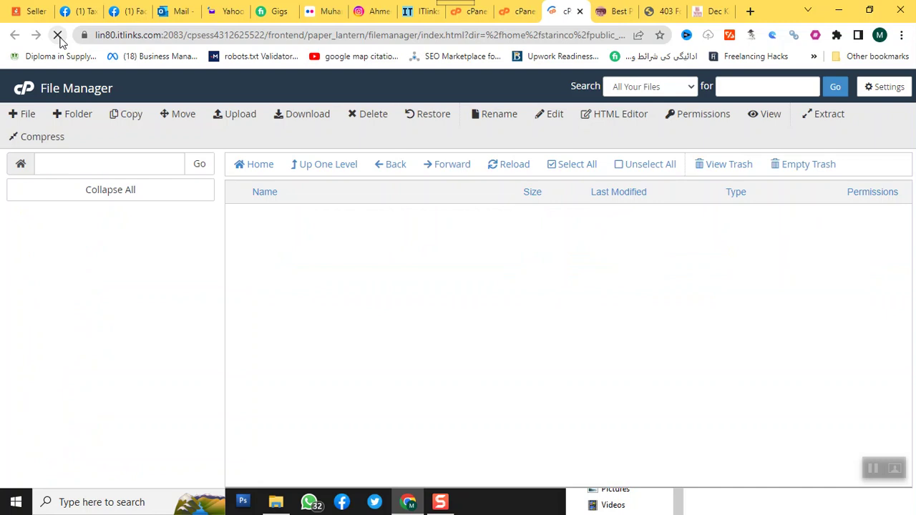
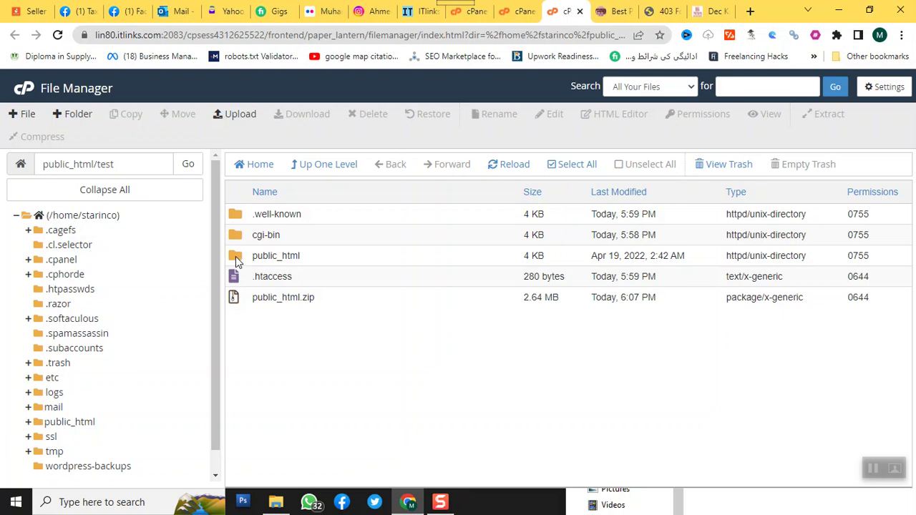
# - Move all contents of public_html/test/public_html up into /public_html/test/
pyautogui.click(235, 256)
pyautogui.doubleClick(236, 256)
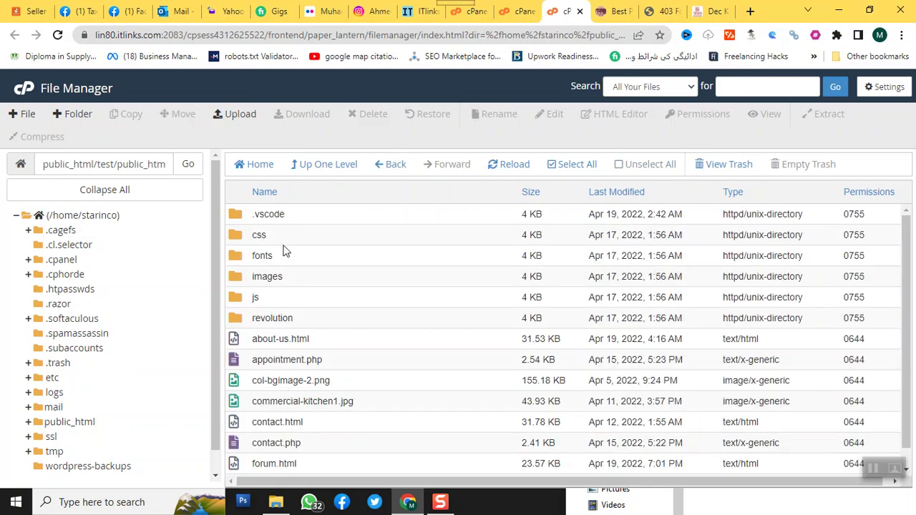
pyautogui.click(578, 170)
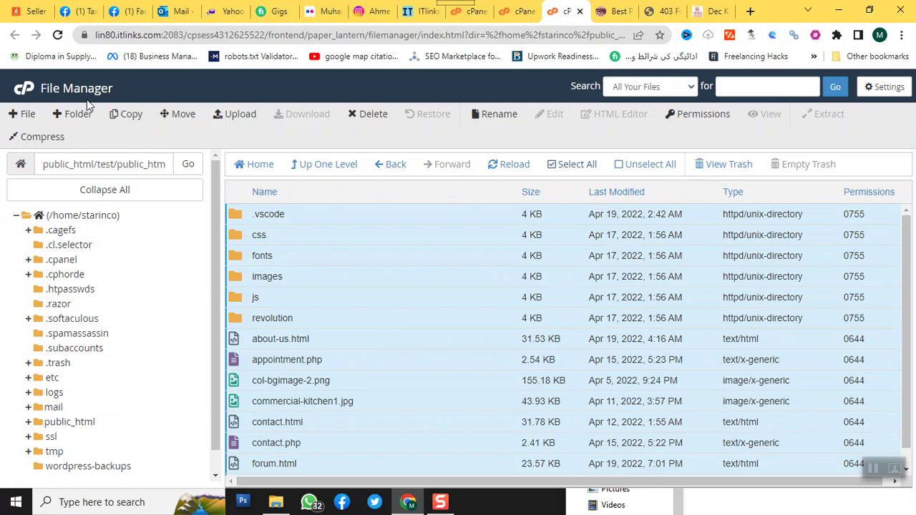
pyautogui.click(181, 120)
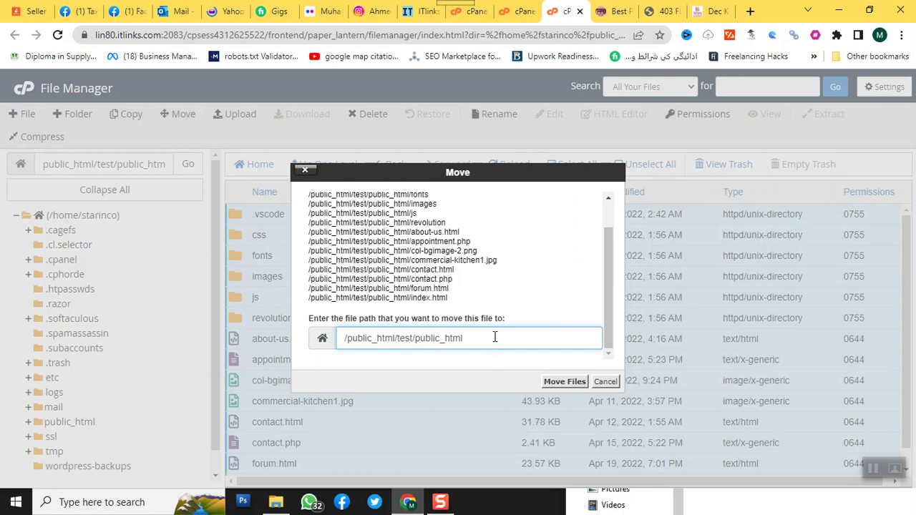
pyautogui.press('BackSpace')
pyautogui.press('BackSpace')
pyautogui.press('BackSpace')
pyautogui.press('BackSpace')
pyautogui.press('BackSpace')
pyautogui.press('BackSpace')
pyautogui.press('BackSpace')
pyautogui.press('BackSpace')
pyautogui.press('BackSpace')
pyautogui.press('BackSpace')
pyautogui.click(557, 384)
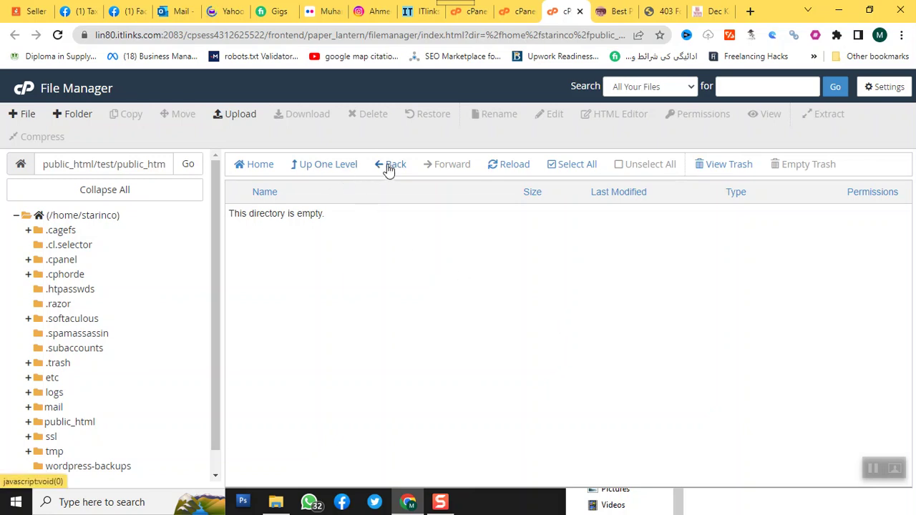
# - Permanently delete the emptied nested public_html folder, skipping the trash
pyautogui.click(327, 167)
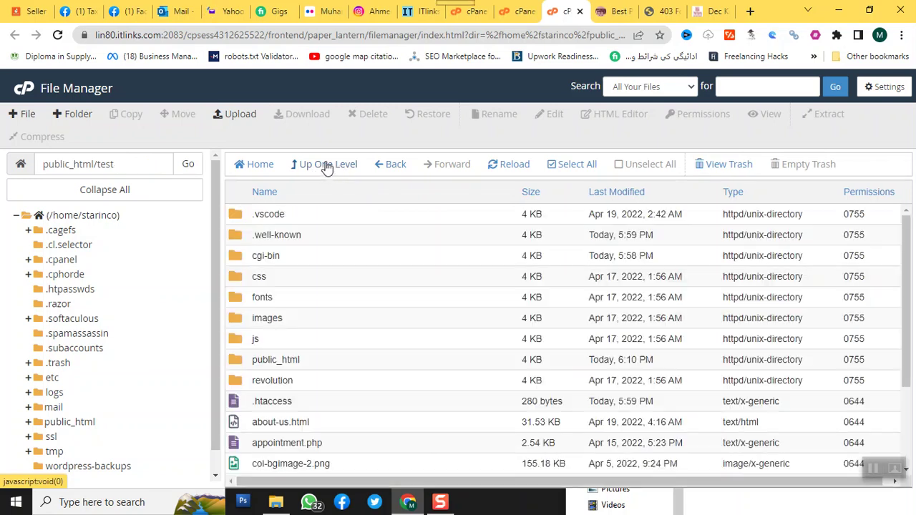
pyautogui.click(240, 366)
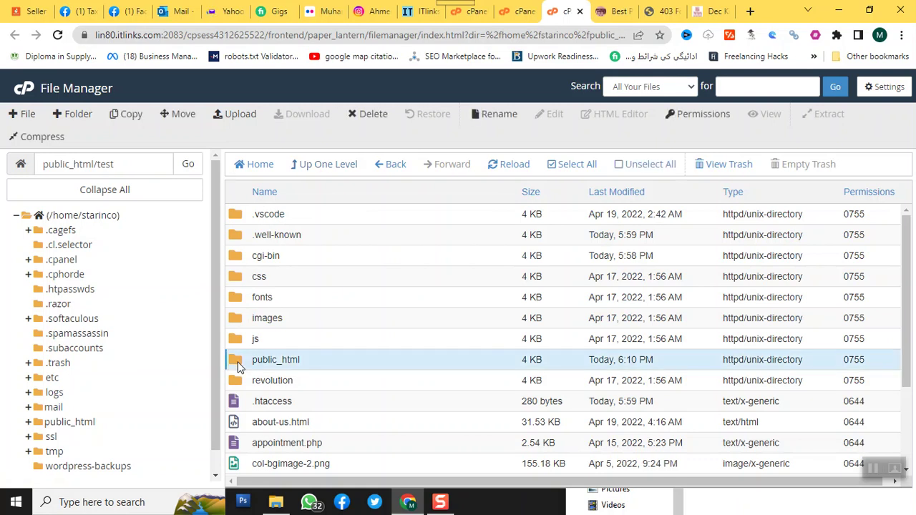
pyautogui.press('Delete')
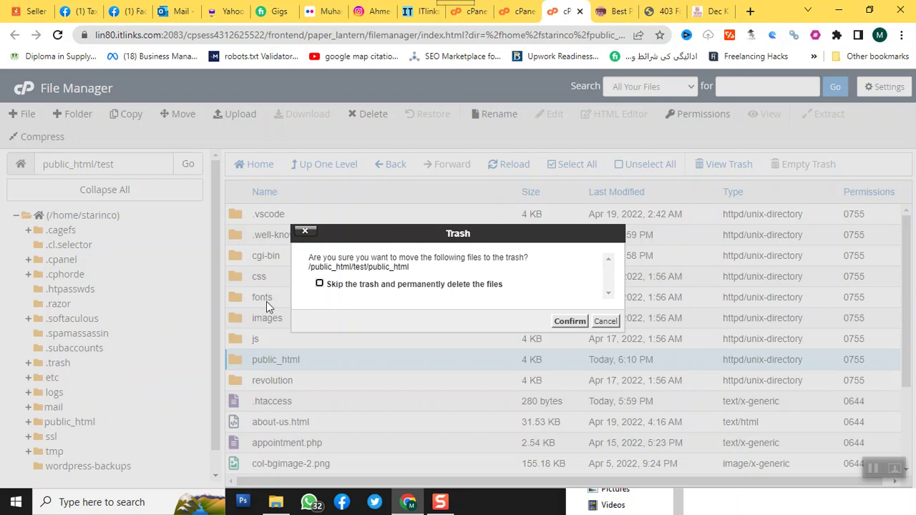
pyautogui.click(337, 285)
pyautogui.click(565, 322)
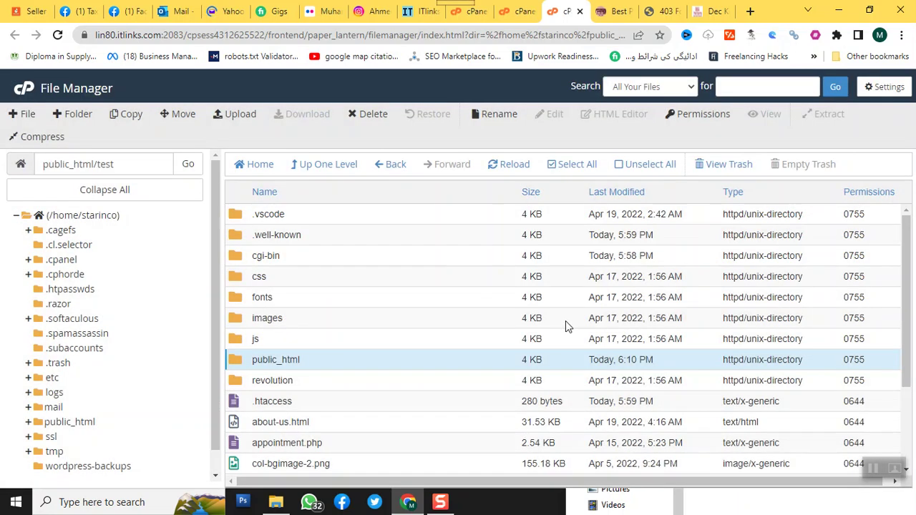
# - Reload test.4starin.com to confirm the Dastgir Engineering homepage loads, then return to cPanel
pyautogui.click(662, 11)
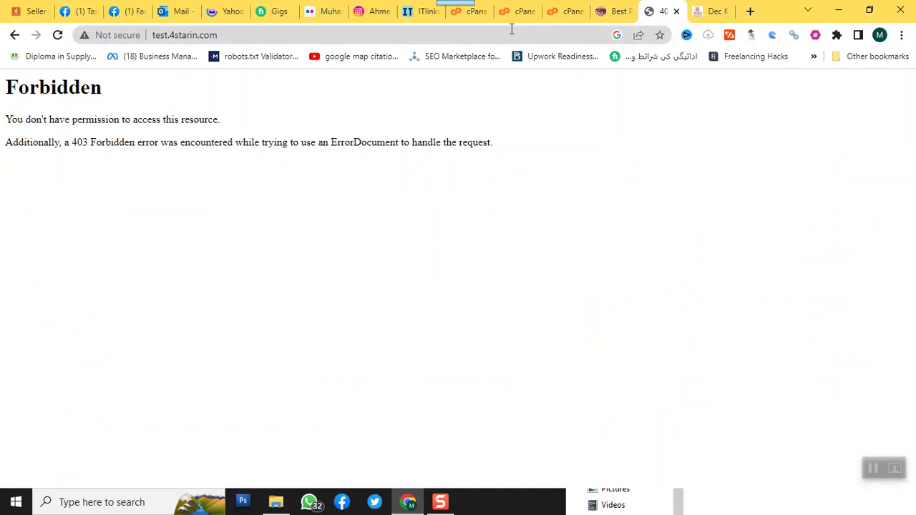
pyautogui.rightClick(655, 11)
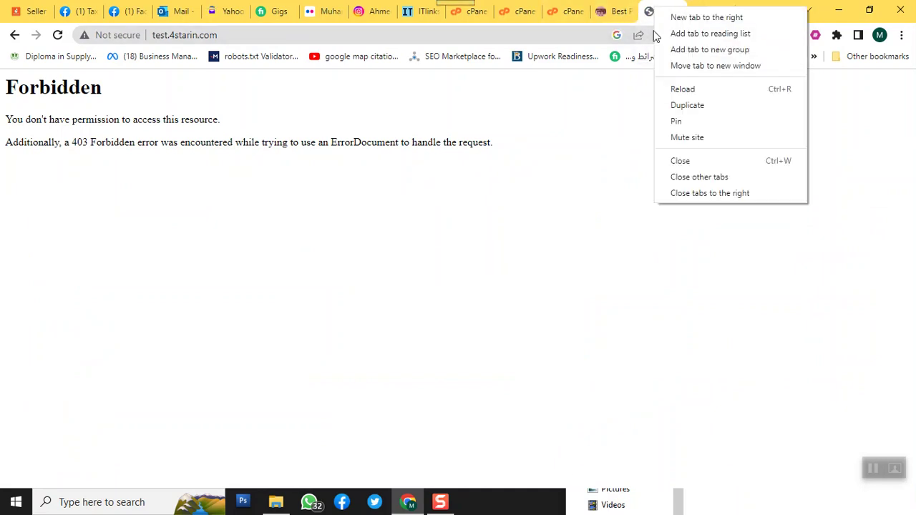
pyautogui.click(671, 91)
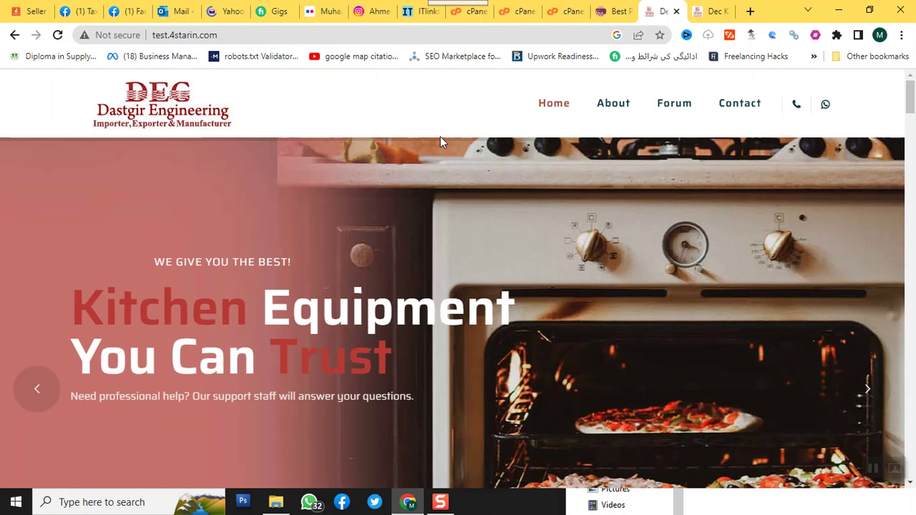
pyautogui.click(561, 13)
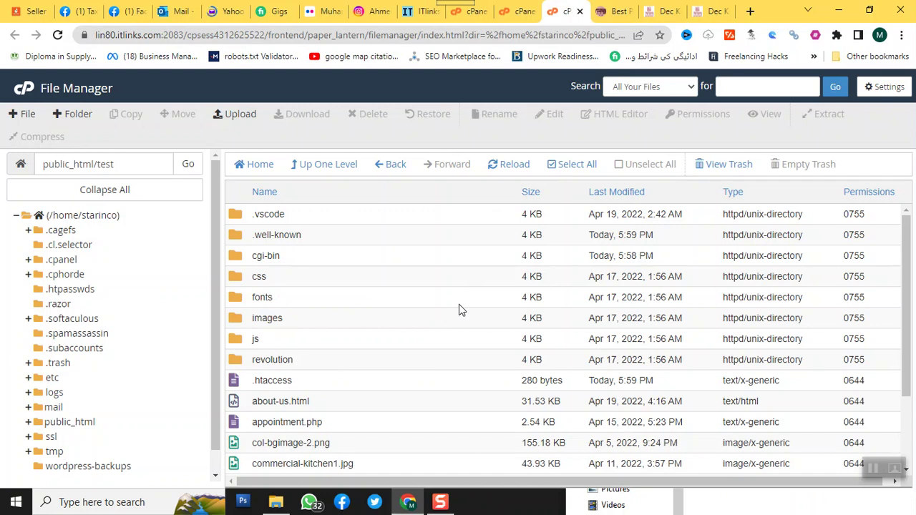
pyautogui.scroll(-3, 460, 310)
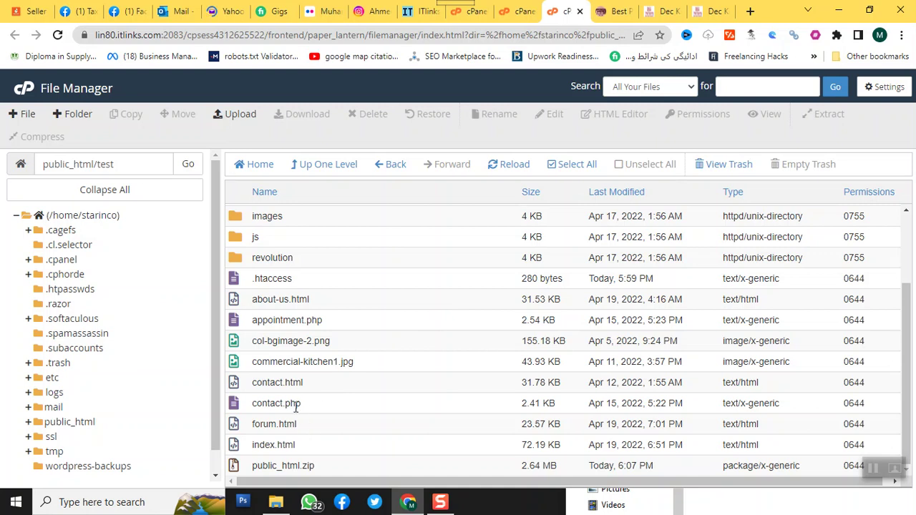
pyautogui.scroll(3, 293, 315)
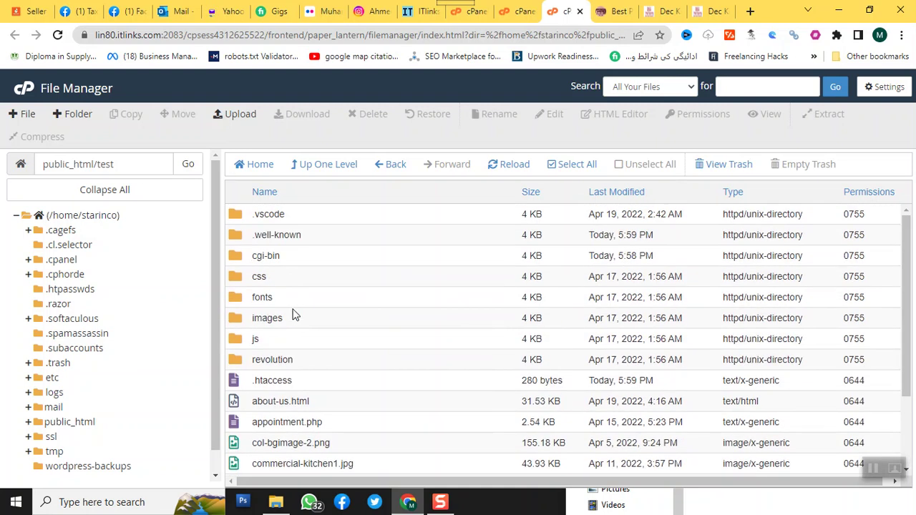
pyautogui.scroll(-3, 294, 313)
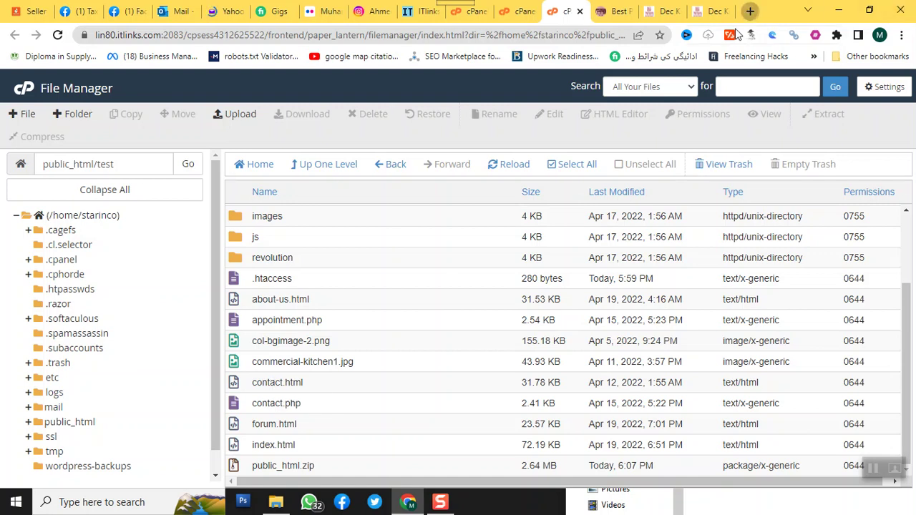
# - Load deckitchen.org/robots.txt in a new tab and select all its text
pyautogui.click(750, 11)
pyautogui.write('deckitchen.org')
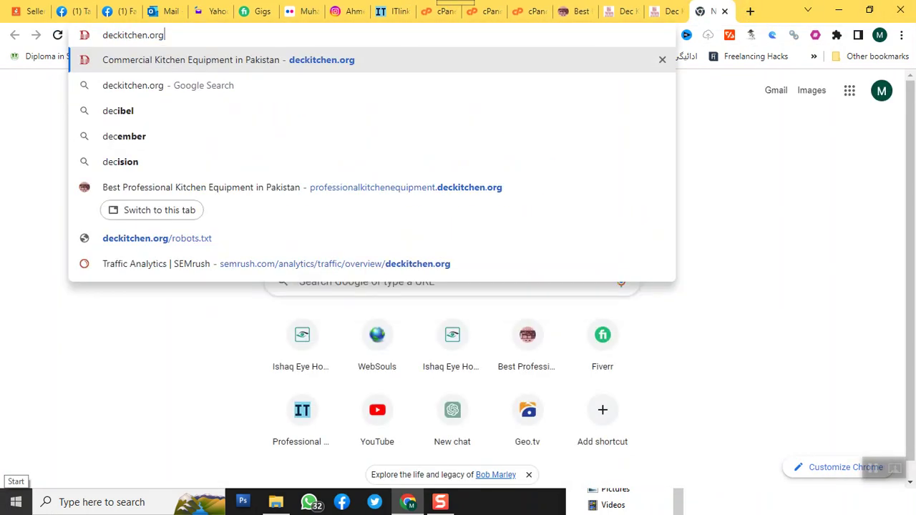
pyautogui.write('/rob')
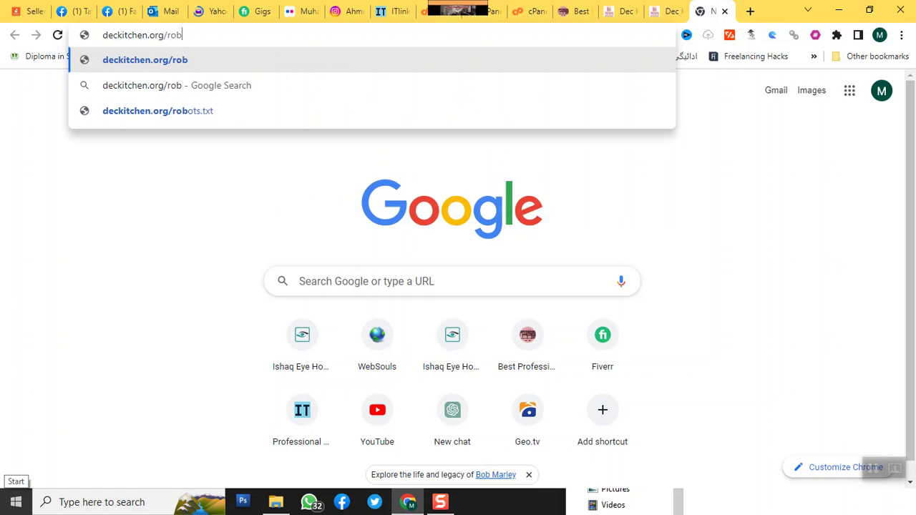
pyautogui.write('ots.txt')
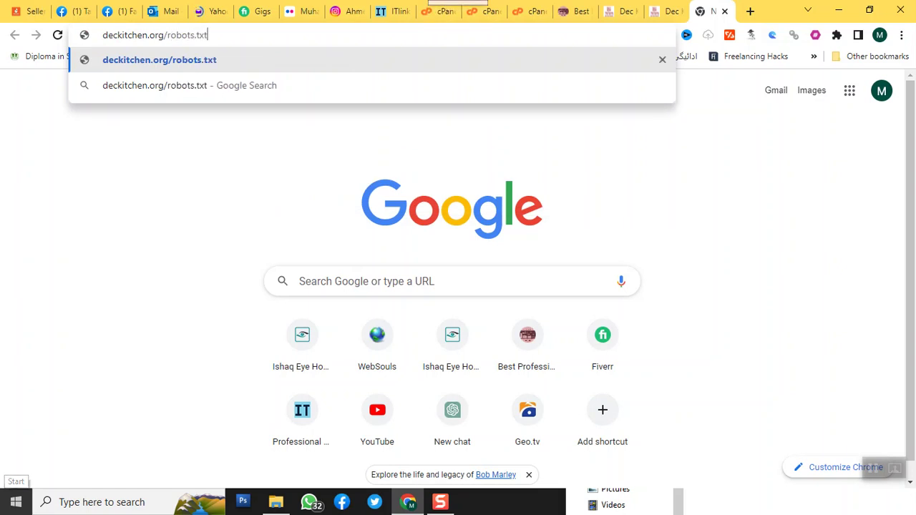
pyautogui.press('Return')
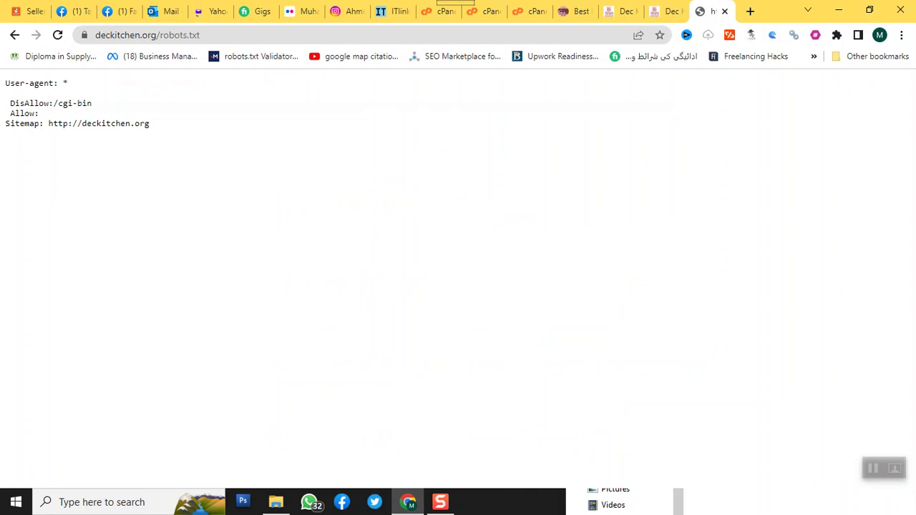
pyautogui.hotkey('ctrl', 'a')
pyautogui.hotkey('ctrl', 'c')
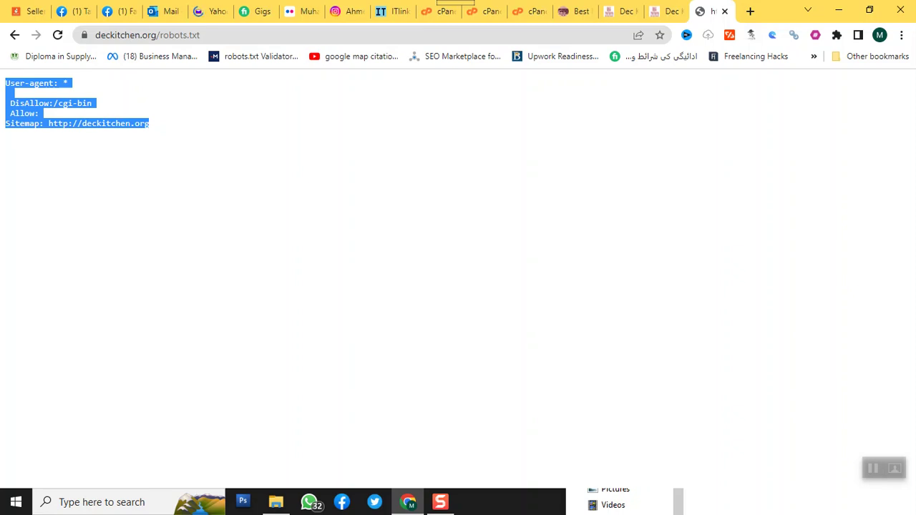
# - Launch Notepad maximized with a 48-point font size
pyautogui.press('super+r')
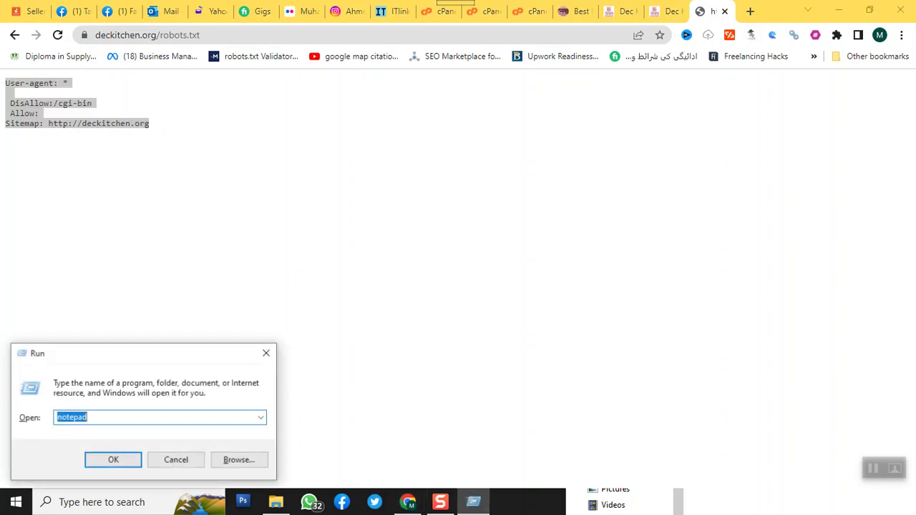
pyautogui.press('Return')
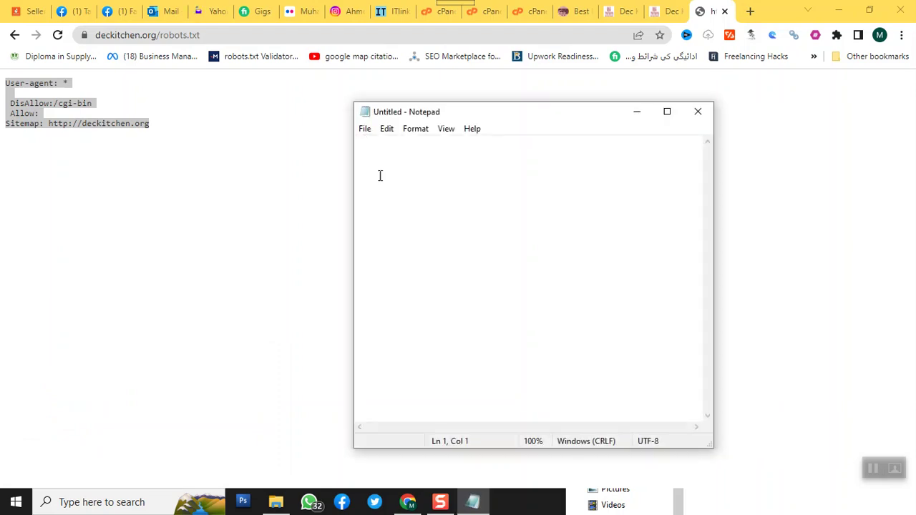
pyautogui.click(667, 113)
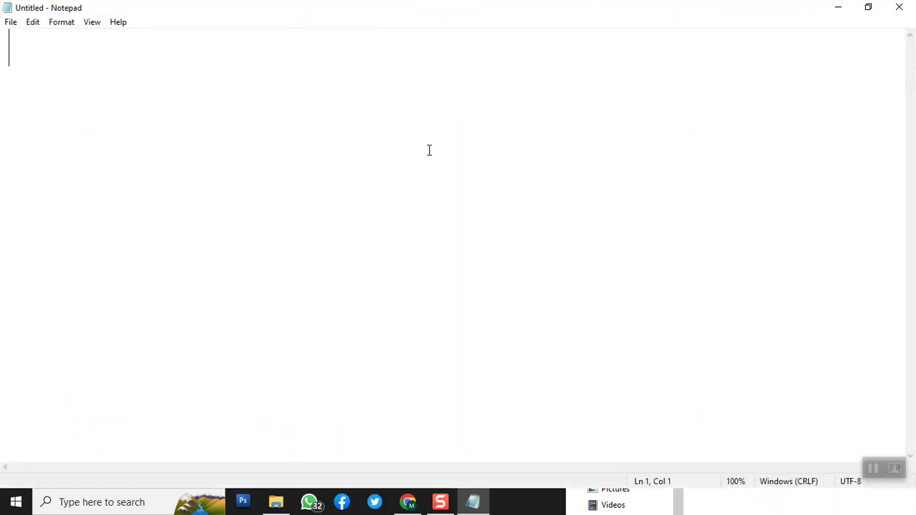
pyautogui.click(62, 22)
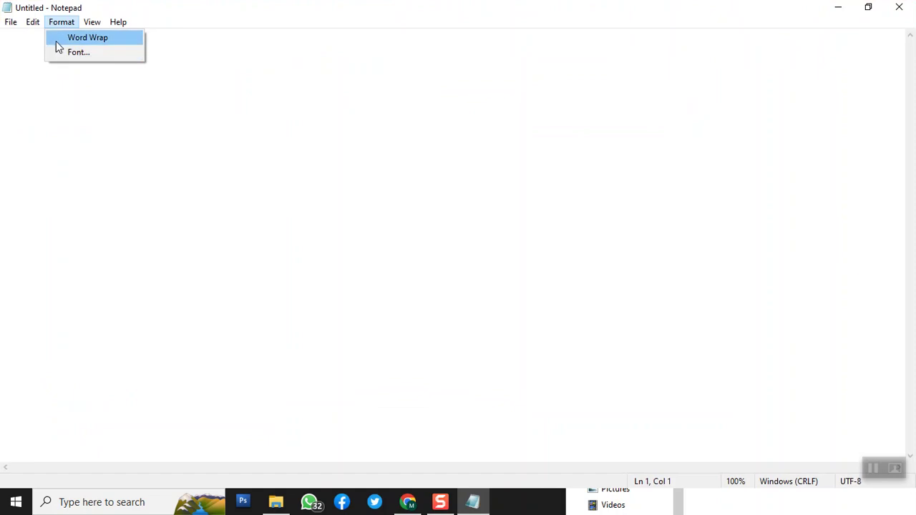
pyautogui.click(60, 50)
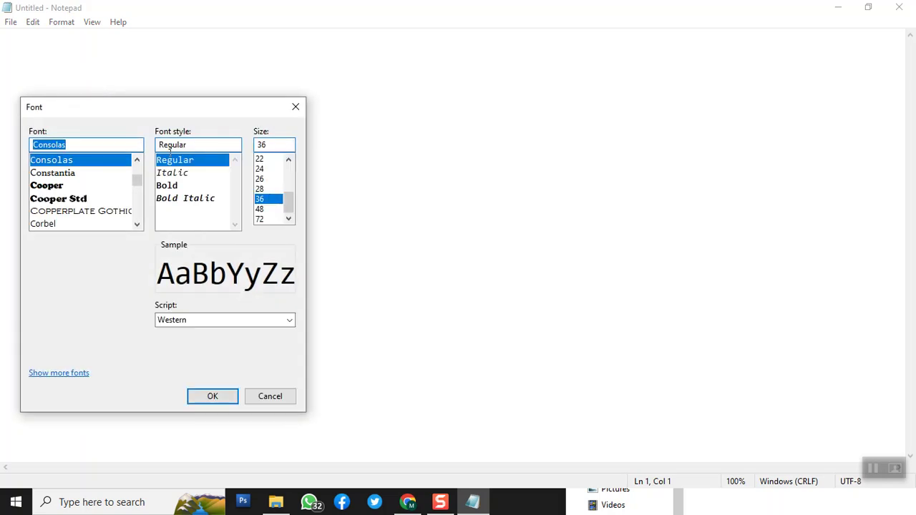
pyautogui.click(270, 210)
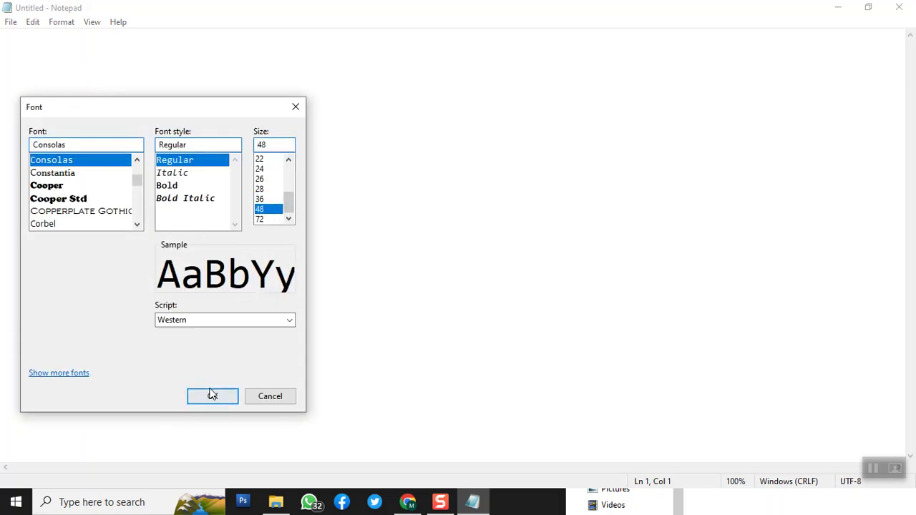
pyautogui.click(211, 394)
pyautogui.hotkey('ctrl', 'v')
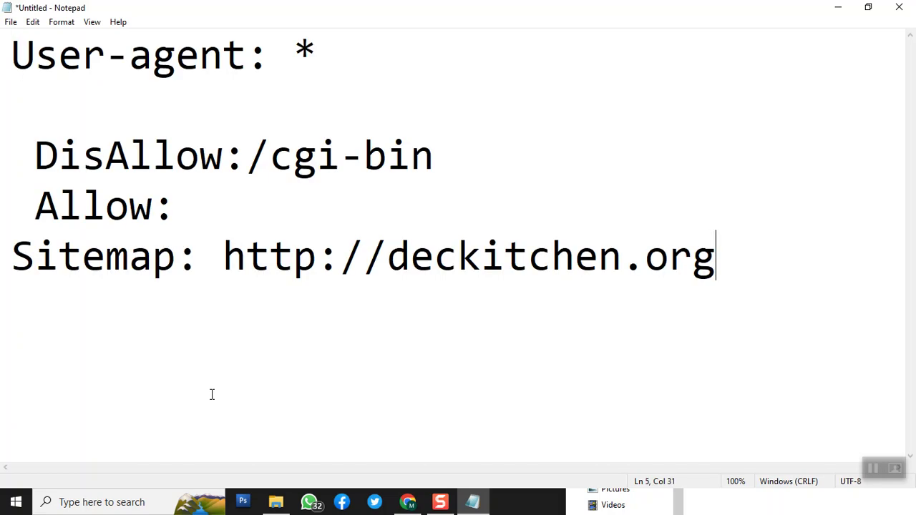
pyautogui.moveTo(13, 55); pyautogui.dragTo(317, 49)
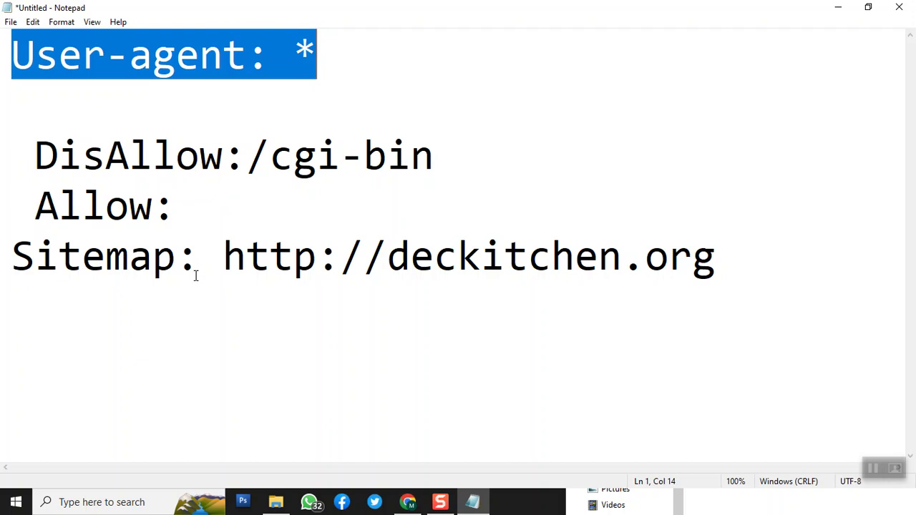
pyautogui.moveTo(387, 256); pyautogui.dragTo(769, 255)
pyautogui.write('s')
pyautogui.press('super+s')
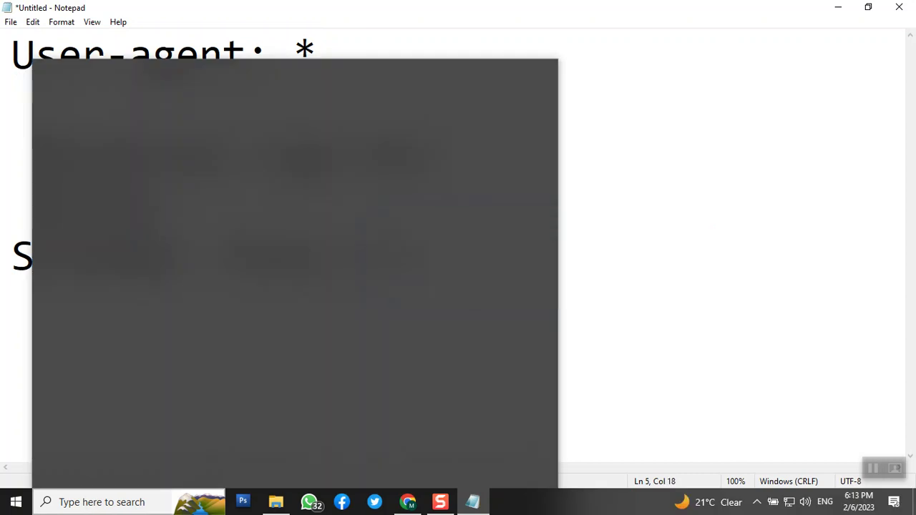
pyautogui.press('Escape')
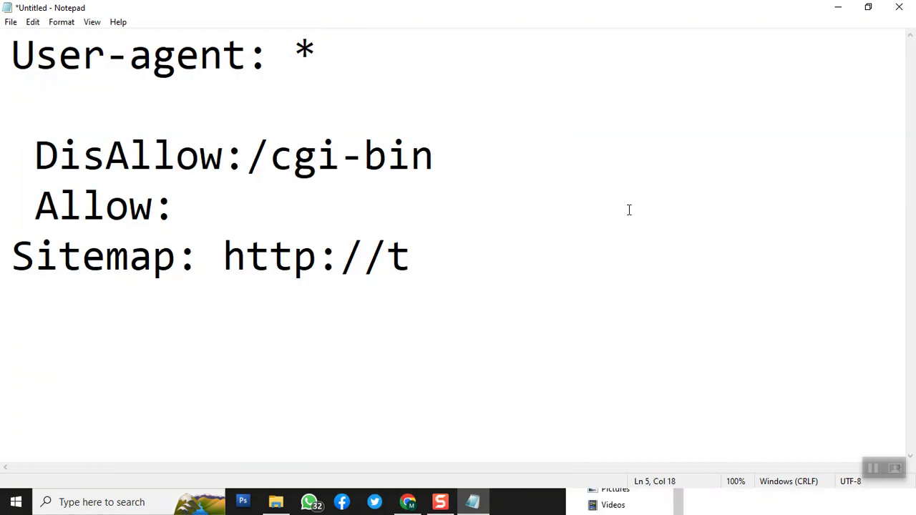
pyautogui.write('est')
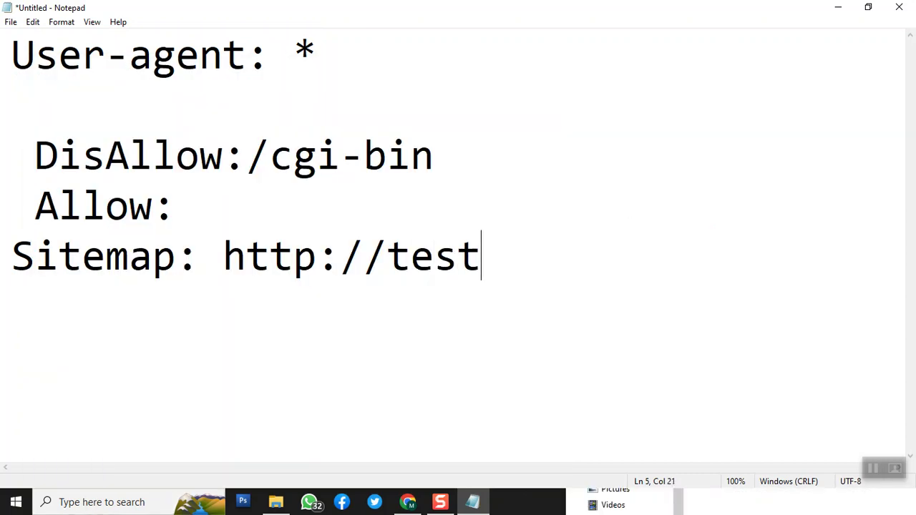
pyautogui.write('.4s')
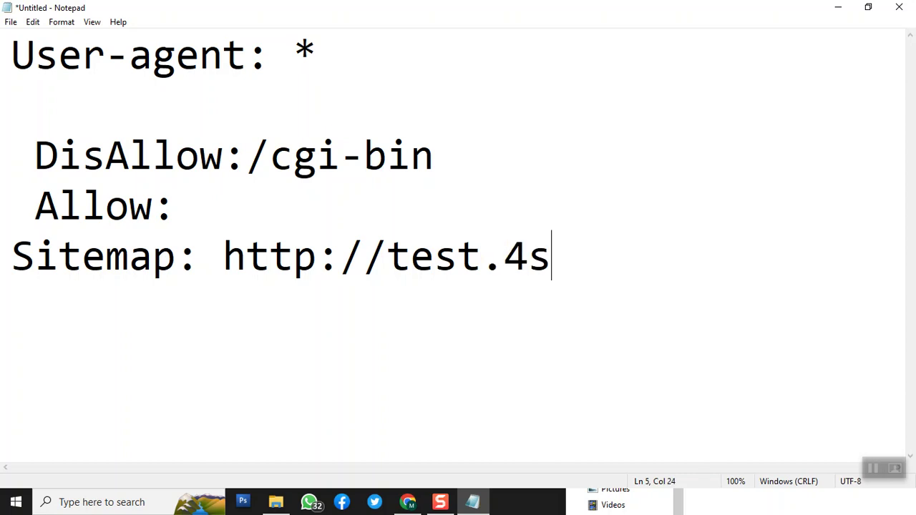
pyautogui.write('tarin.co')
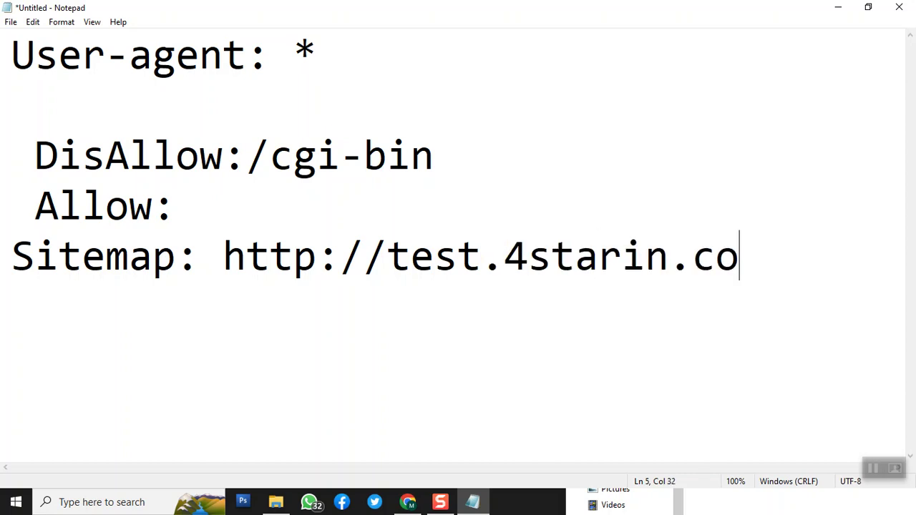
pyautogui.write('m/sit')
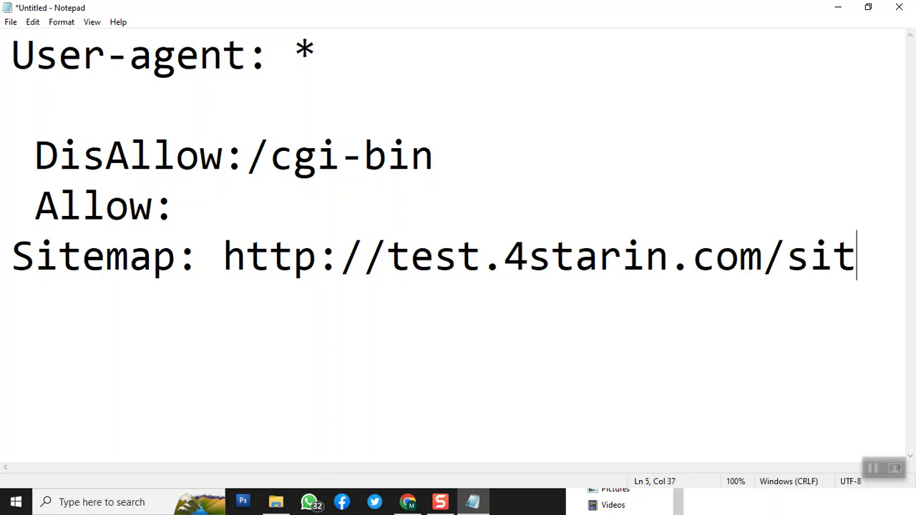
pyautogui.write('emap.x')
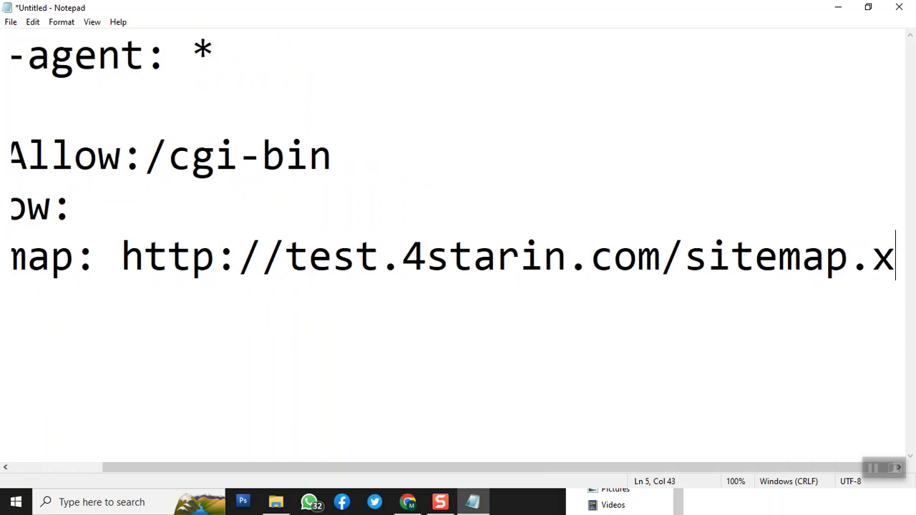
pyautogui.write('ml')
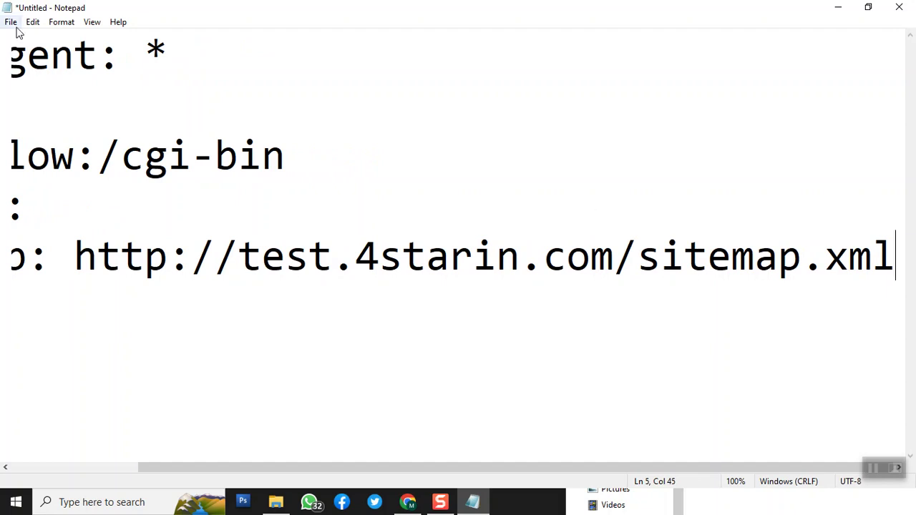
pyautogui.moveTo(278, 472); pyautogui.dragTo(104, 472)
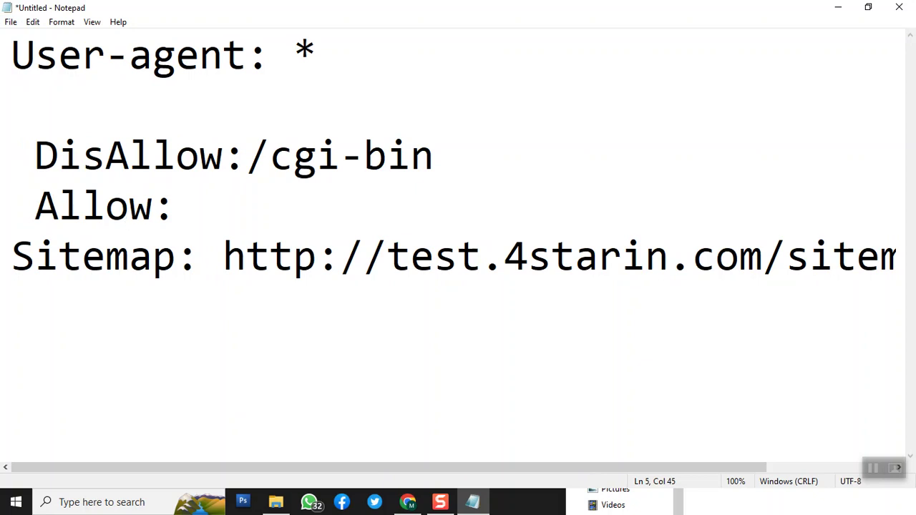
# - Save the document as 'robots' in the Music folder and minimize Notepad
pyautogui.click(5, 23)
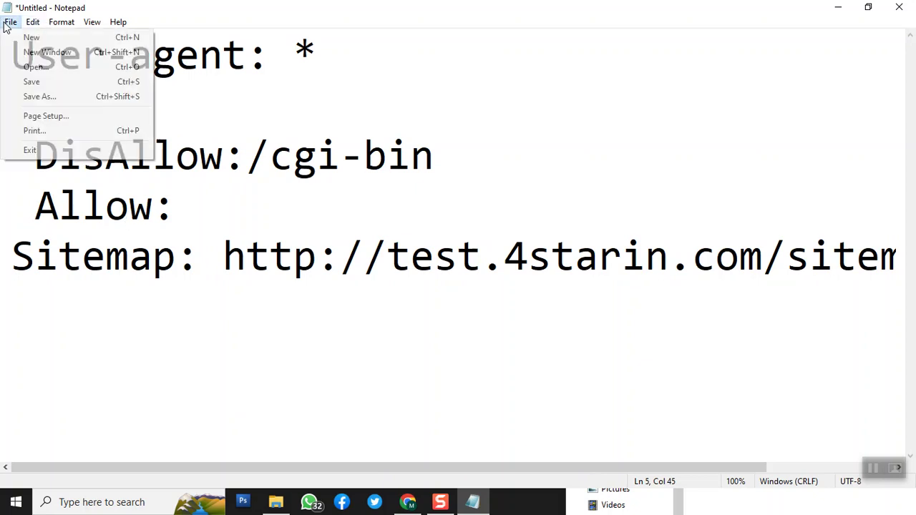
pyautogui.click(41, 99)
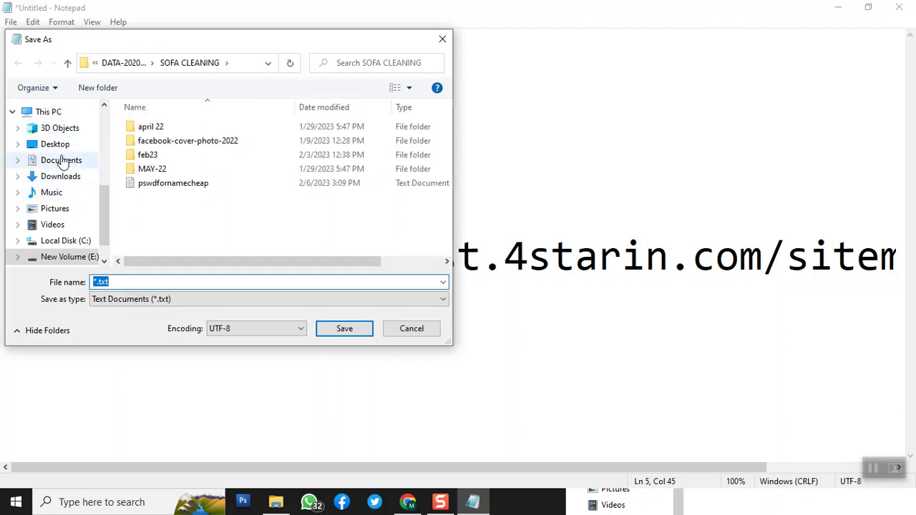
pyautogui.click(64, 194)
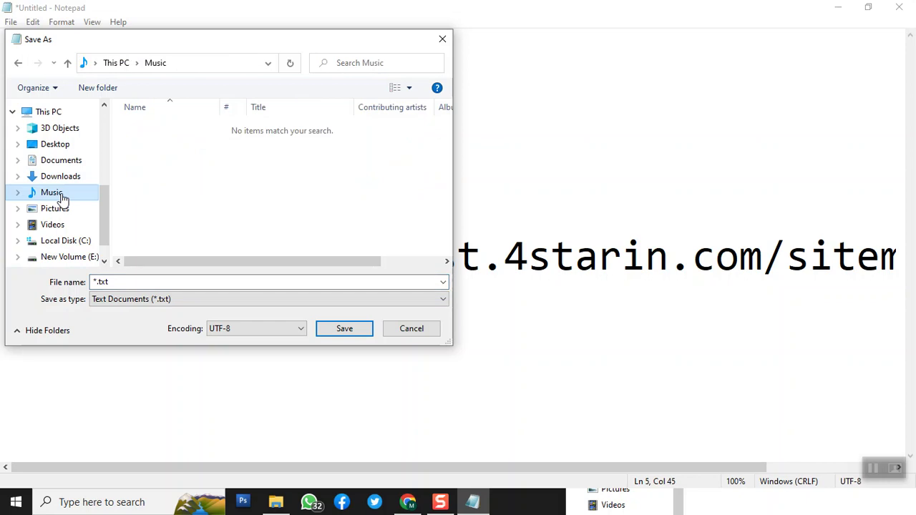
pyautogui.click(139, 282)
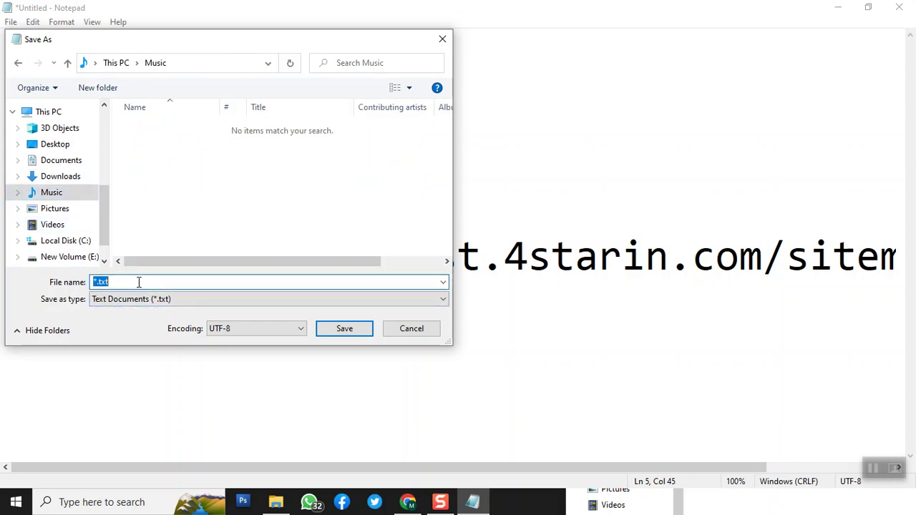
pyautogui.write('robots')
pyautogui.click(354, 332)
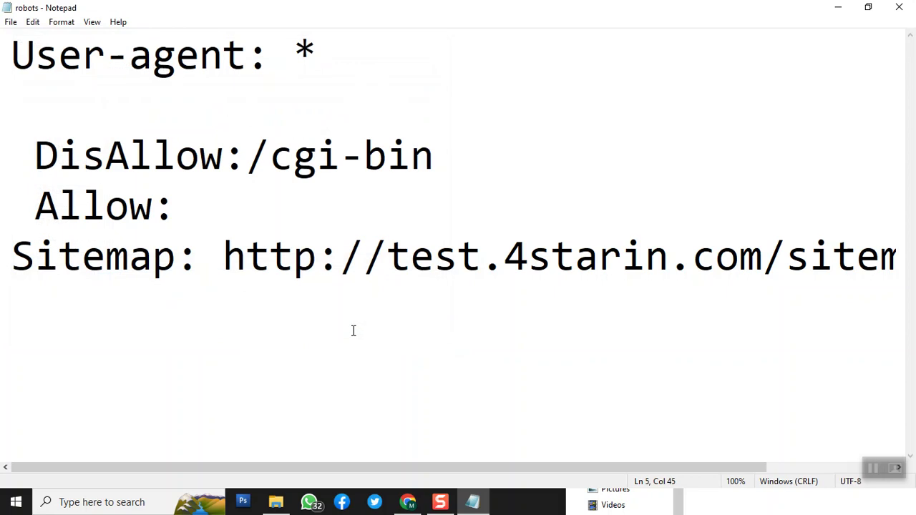
pyautogui.moveTo(364, 469); pyautogui.dragTo(531, 480)
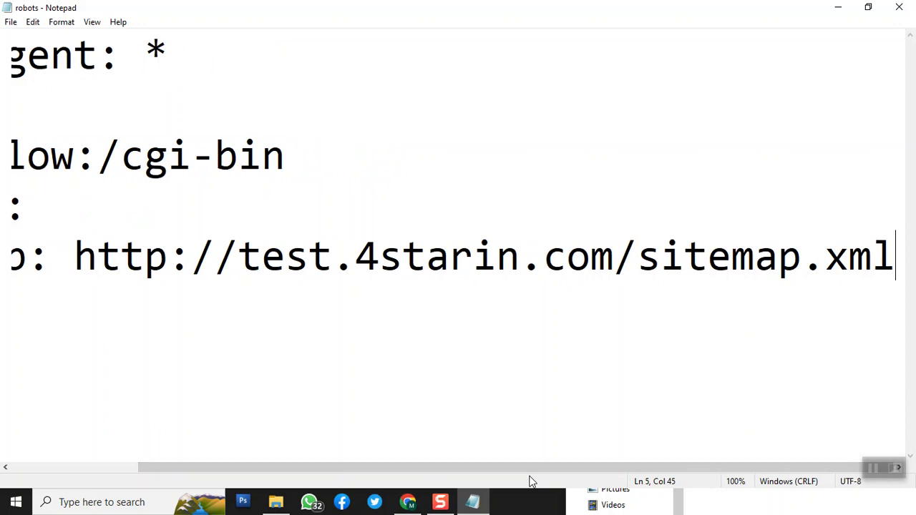
pyautogui.click(839, 8)
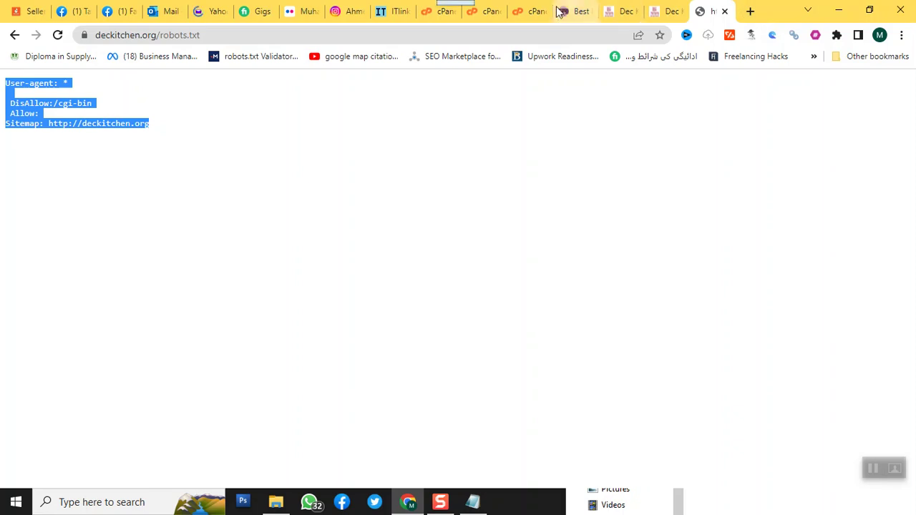
# - Search Google for 'online sitemap generator' and open XML-Sitemaps.com
pyautogui.click(557, 42)
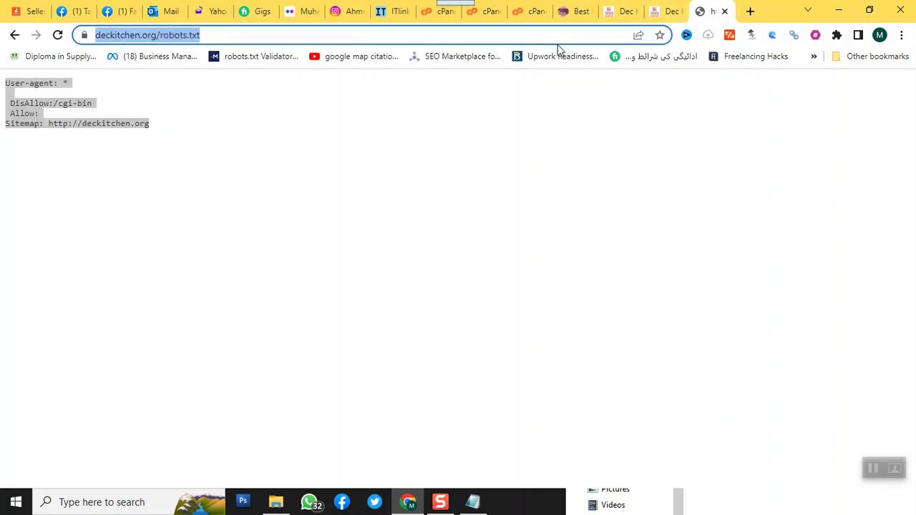
pyautogui.write('online ')
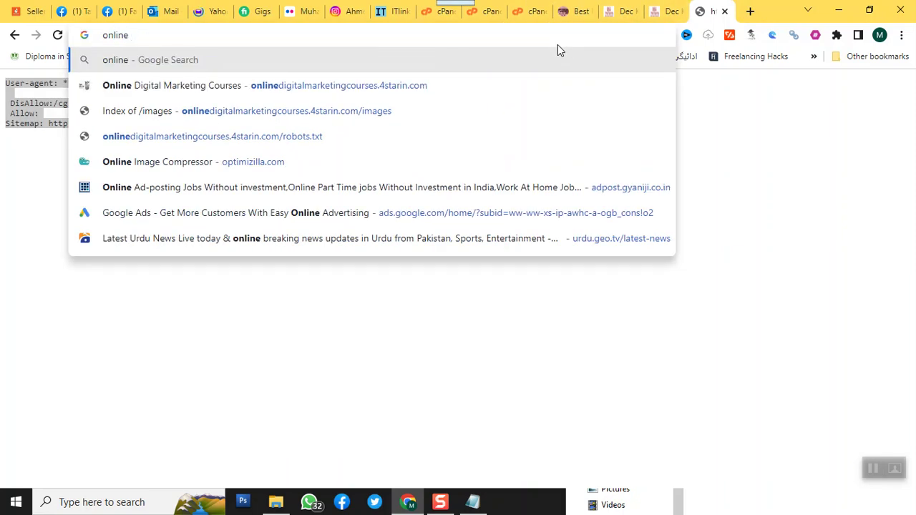
pyautogui.write('sitemap generator')
pyautogui.press('Return')
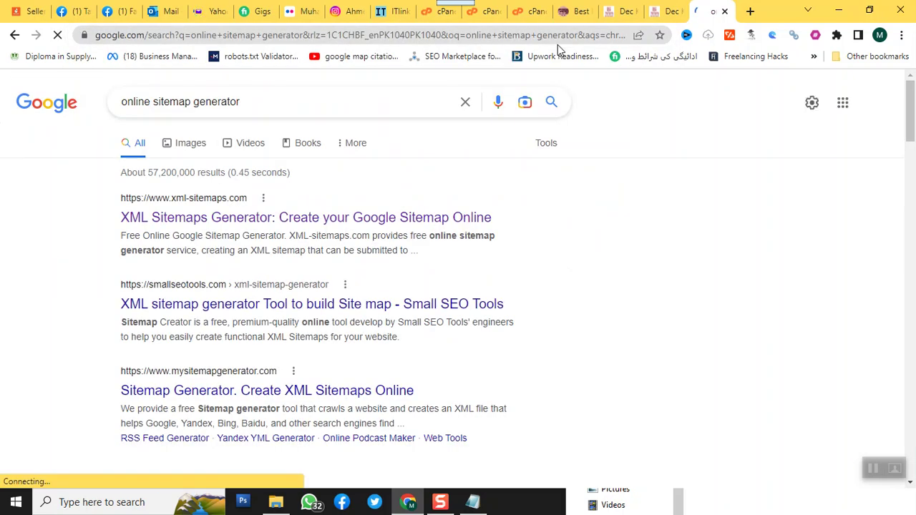
pyautogui.click(195, 219)
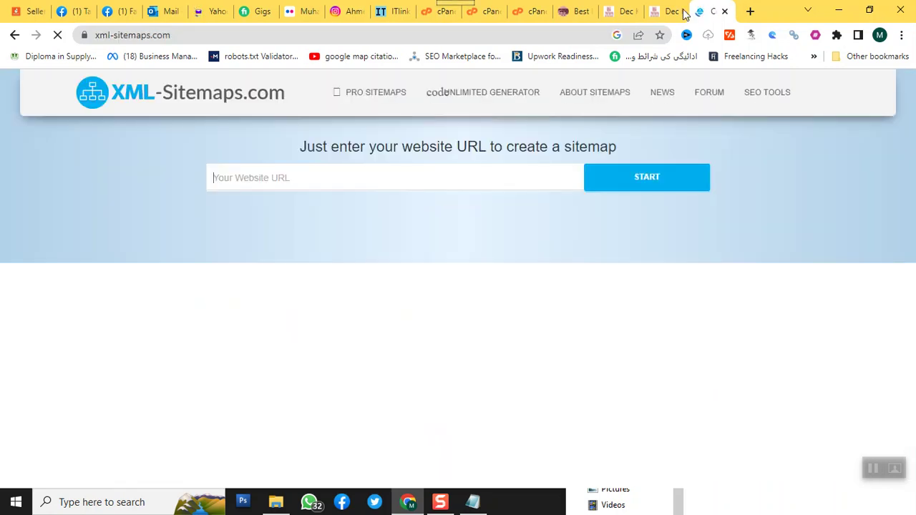
# - Copy the test.4starin.com address from its tab and return to the generator
pyautogui.click(573, 12)
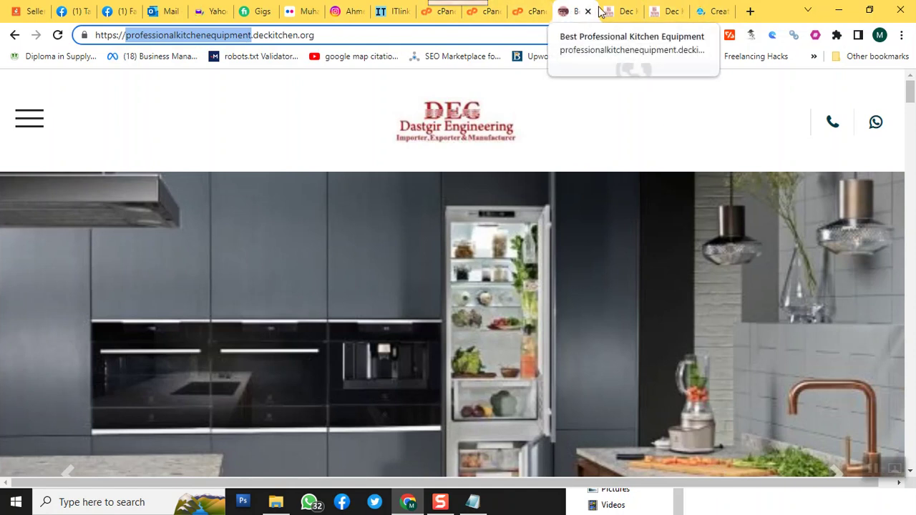
pyautogui.click(610, 12)
pyautogui.click(204, 39)
pyautogui.rightClick(204, 40)
pyautogui.click(231, 110)
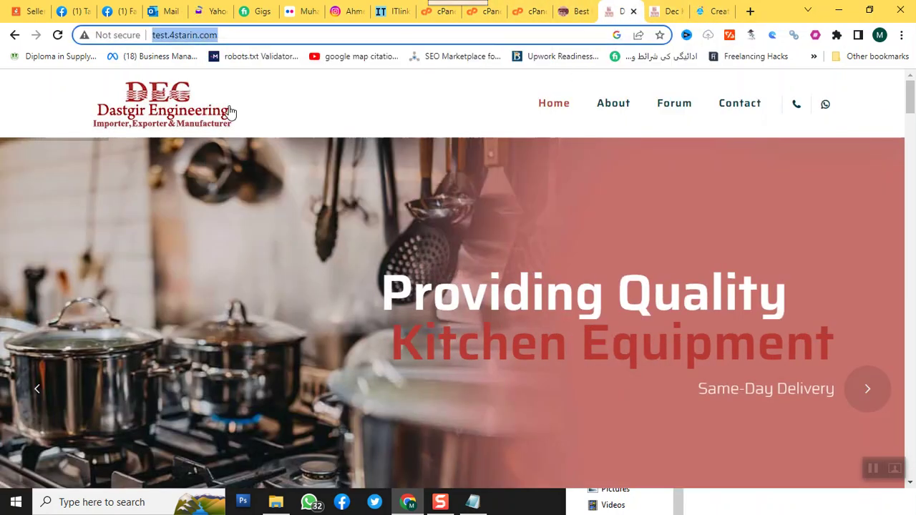
pyautogui.click(705, 11)
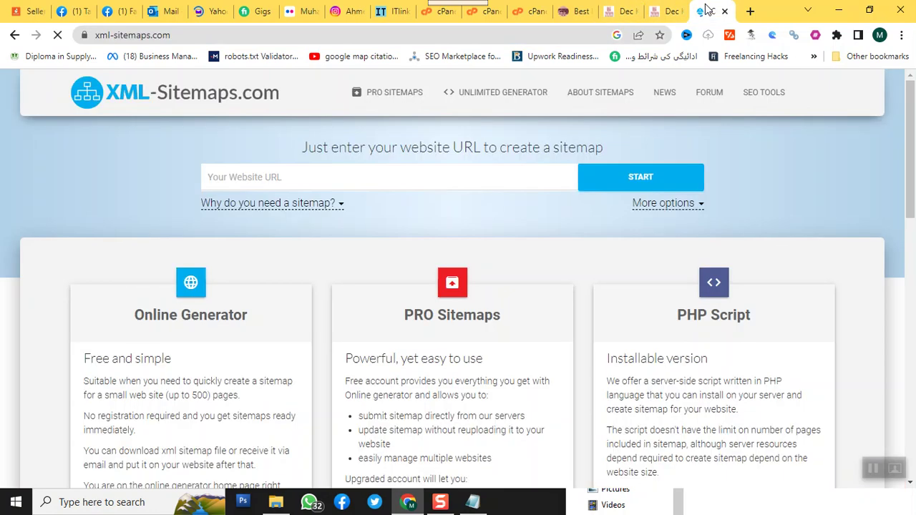
pyautogui.click(336, 173)
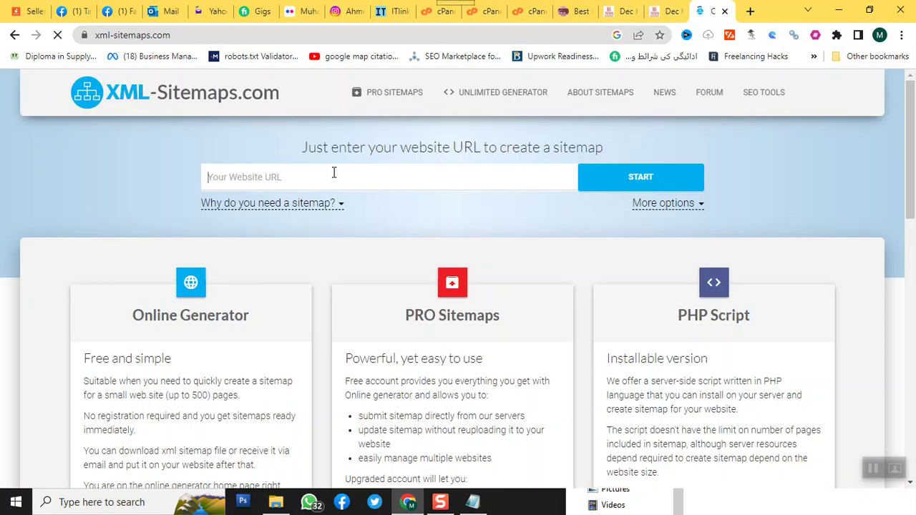
pyautogui.hotkey('ctrl', 'v')
pyautogui.hotkey('ctrl', 'v')
pyautogui.doubleClick(334, 176)
pyautogui.tripleClick(333, 174)
pyautogui.press('BackSpace')
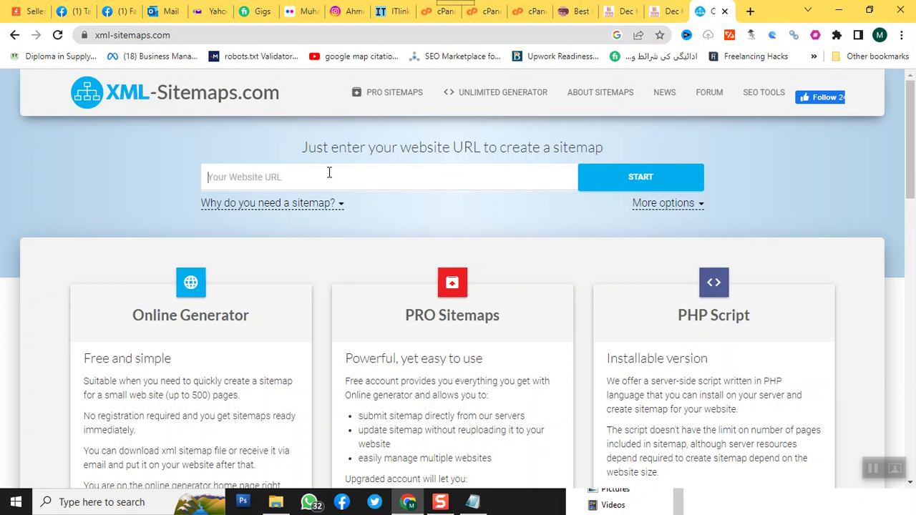
pyautogui.hotkey('ctrl', 'v')
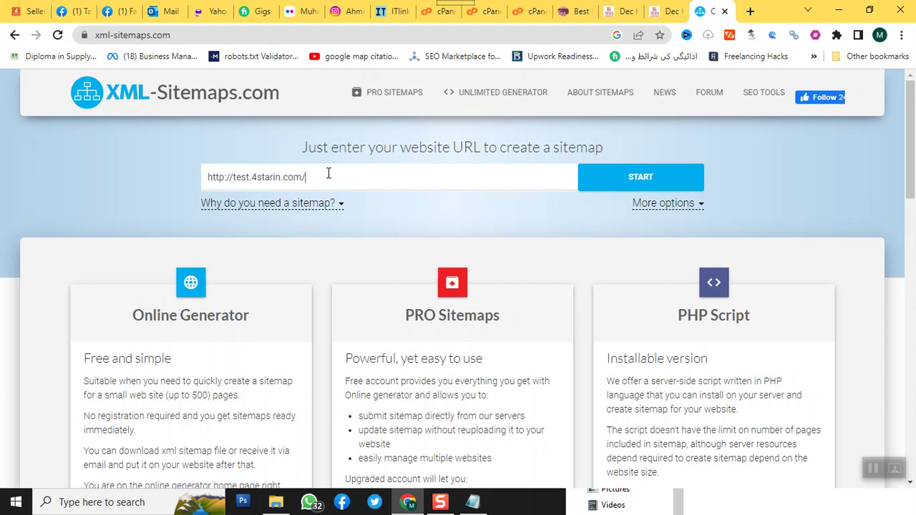
pyautogui.click(621, 182)
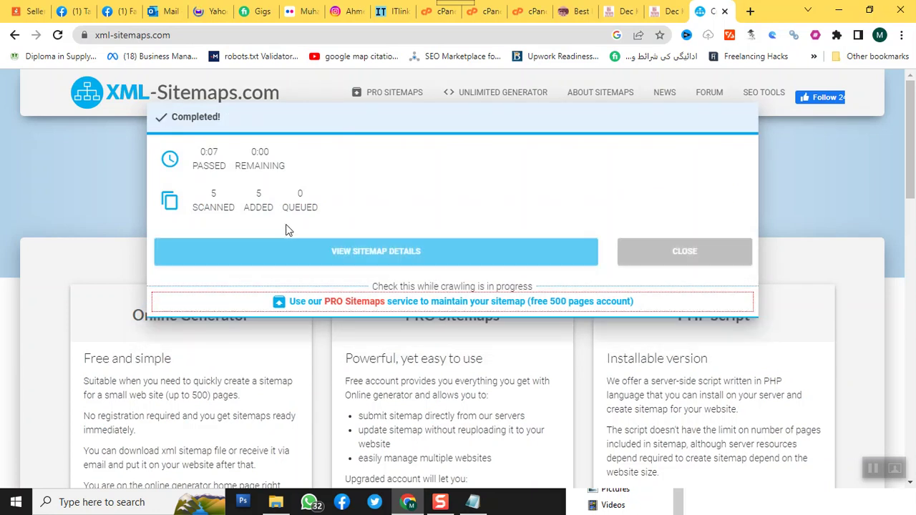
# - Download the XML sitemap file and show sitemap (2).xml in the Downloads folder
pyautogui.click(384, 255)
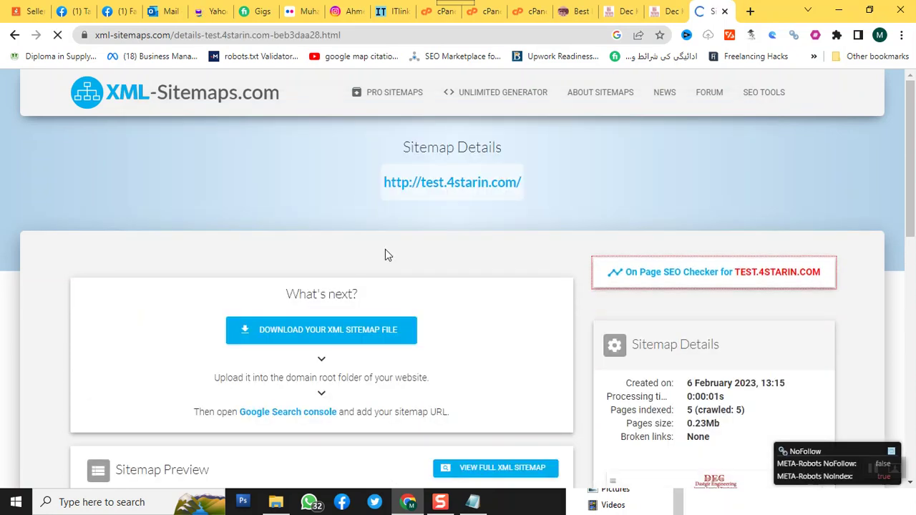
pyautogui.click(313, 330)
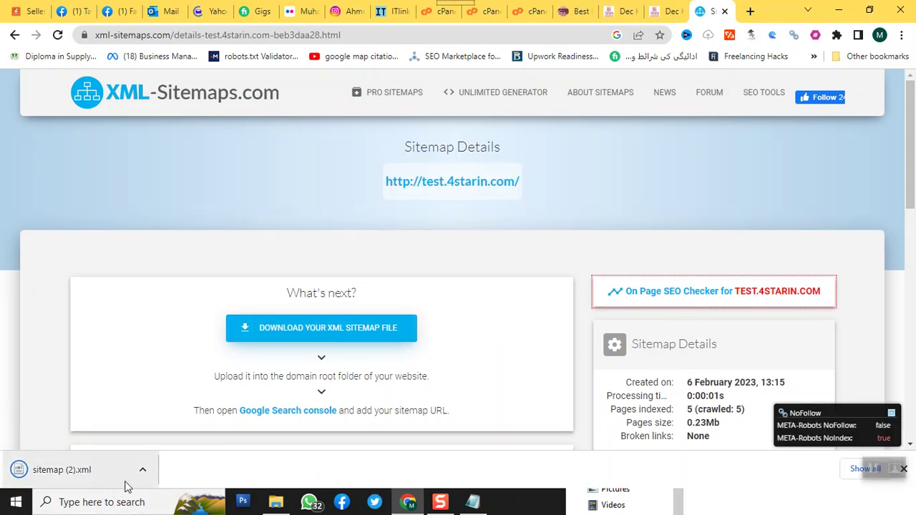
pyautogui.click(143, 470)
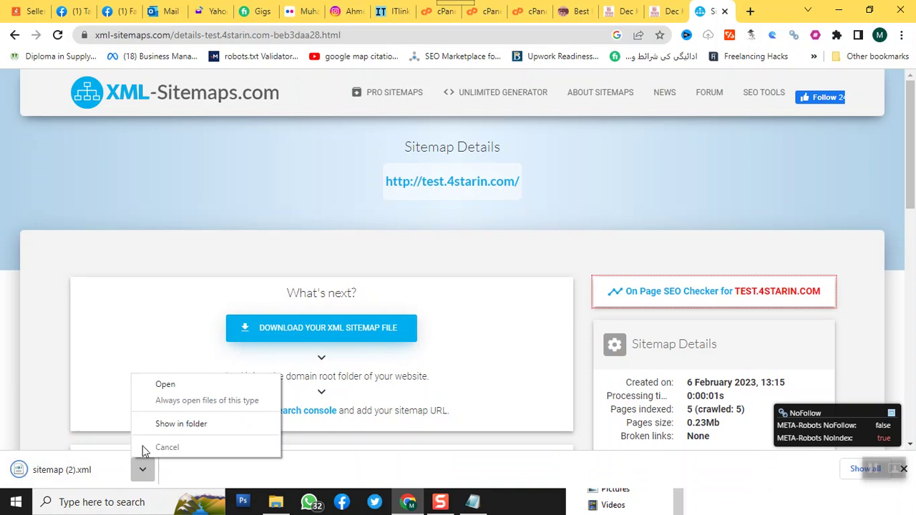
pyautogui.click(162, 423)
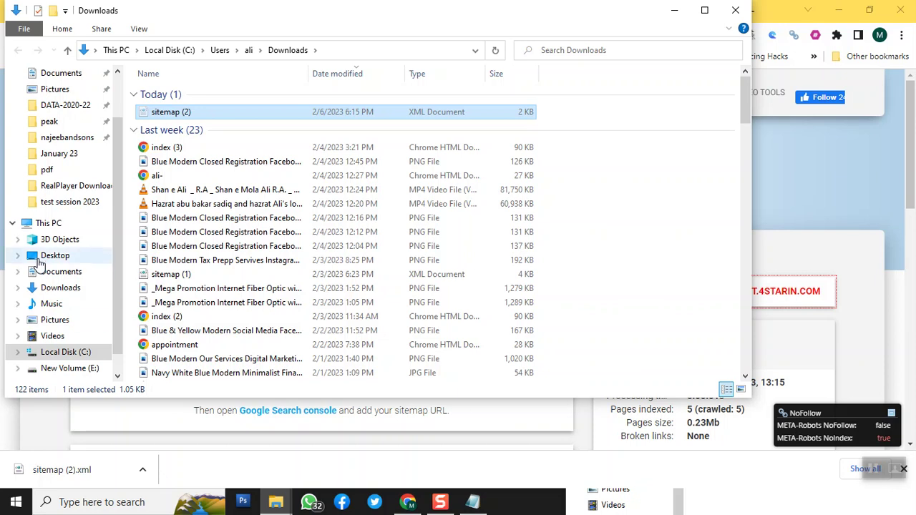
# - Paste the sitemap into Music, rename it 'sitemap', and minimize File Explorer
pyautogui.click(55, 308)
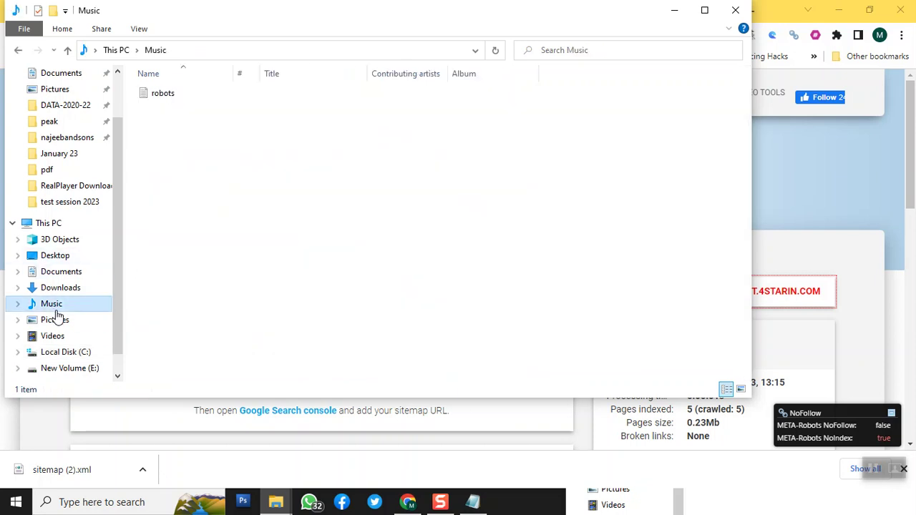
pyautogui.rightClick(366, 219)
pyautogui.click(372, 309)
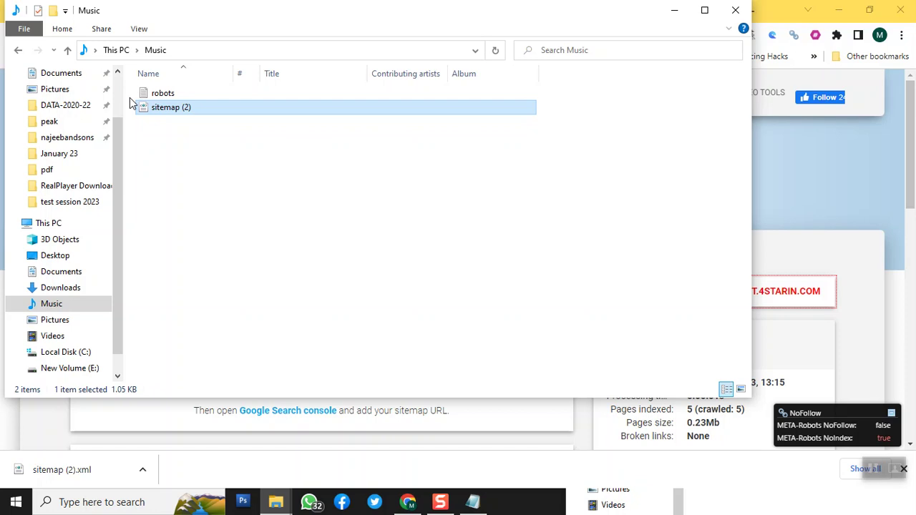
pyautogui.press('F2')
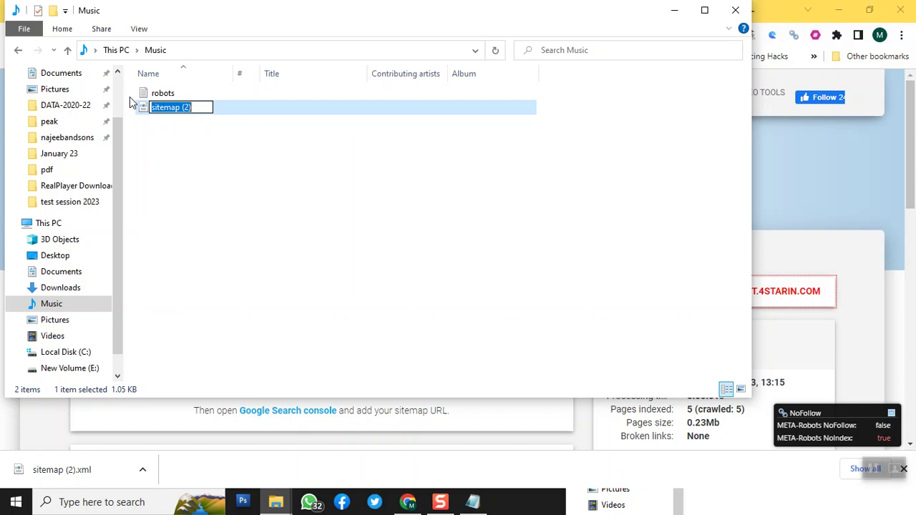
pyautogui.press('End')
pyautogui.press('BackSpace')
pyautogui.press('BackSpace')
pyautogui.press('BackSpace')
pyautogui.press('BackSpace')
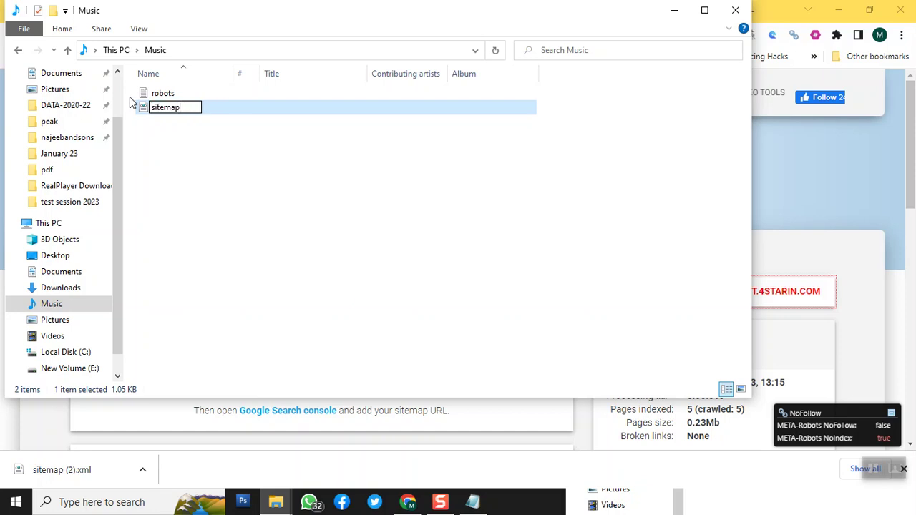
pyautogui.press('Return')
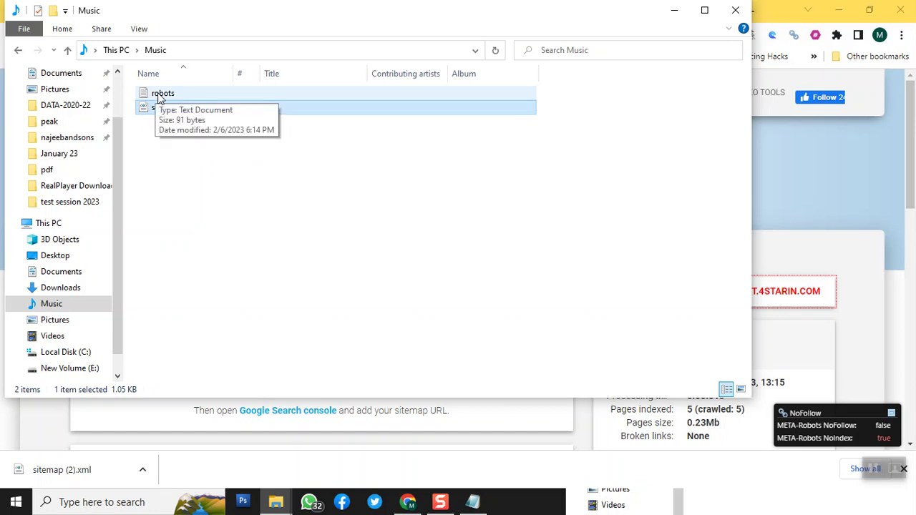
pyautogui.click(674, 10)
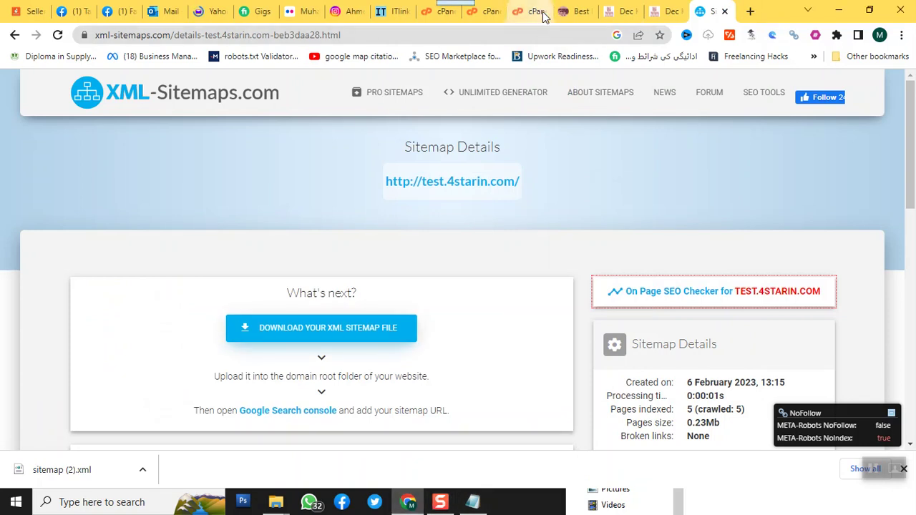
# - Go back to File Manager at public_html/test and open its Upload page
pyautogui.click(479, 13)
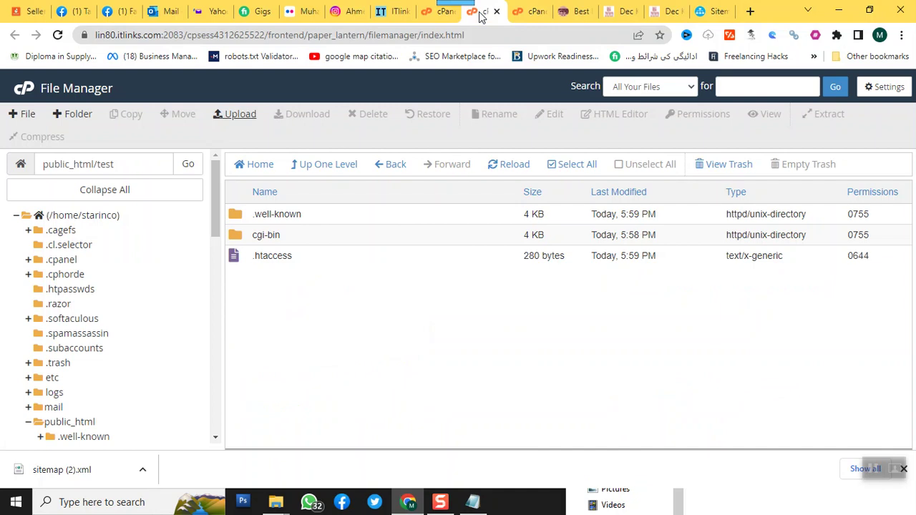
pyautogui.click(437, 13)
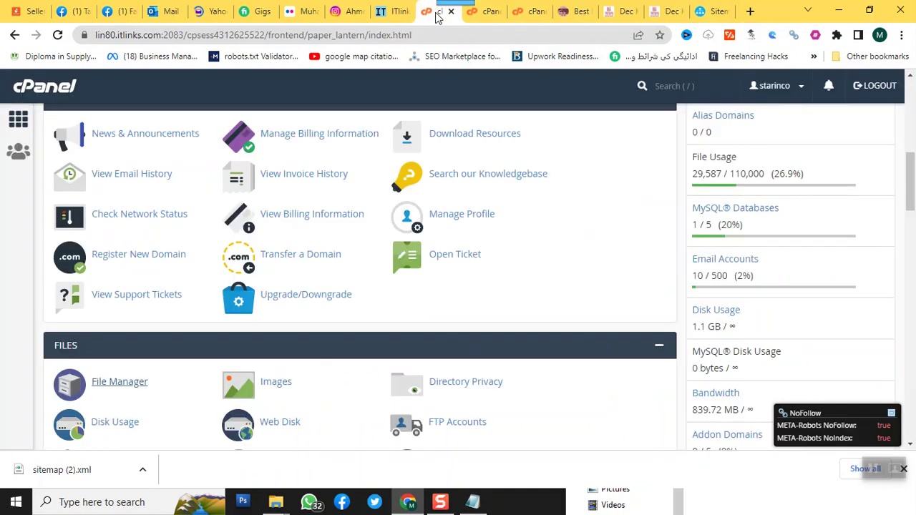
pyautogui.click(522, 13)
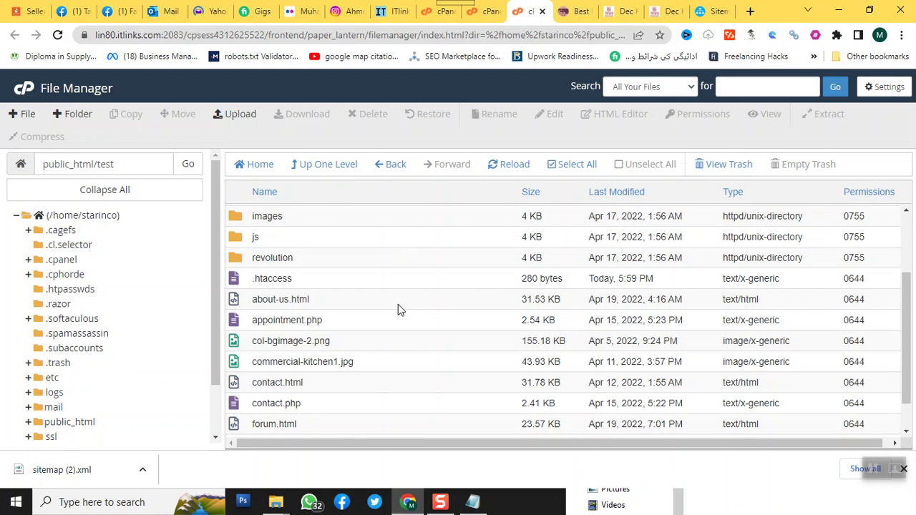
pyautogui.scroll(-1, 401, 287)
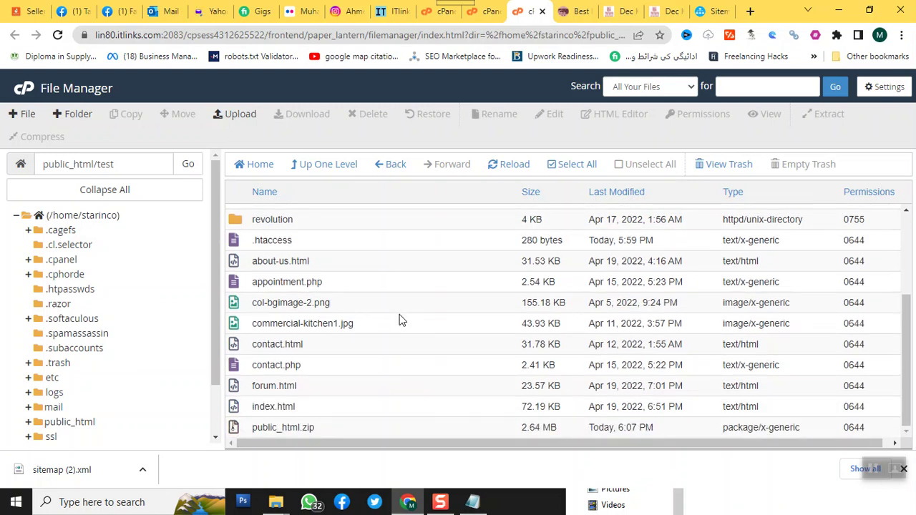
pyautogui.scroll(4, 400, 321)
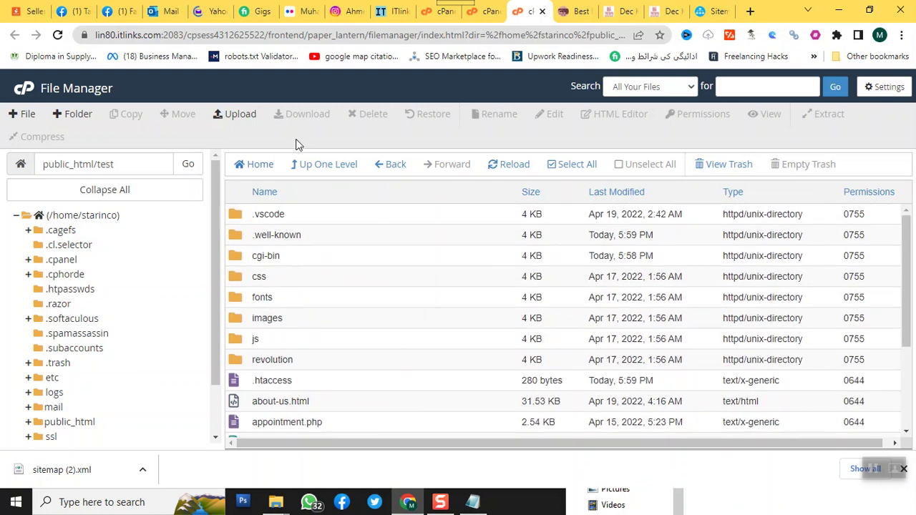
pyautogui.click(241, 118)
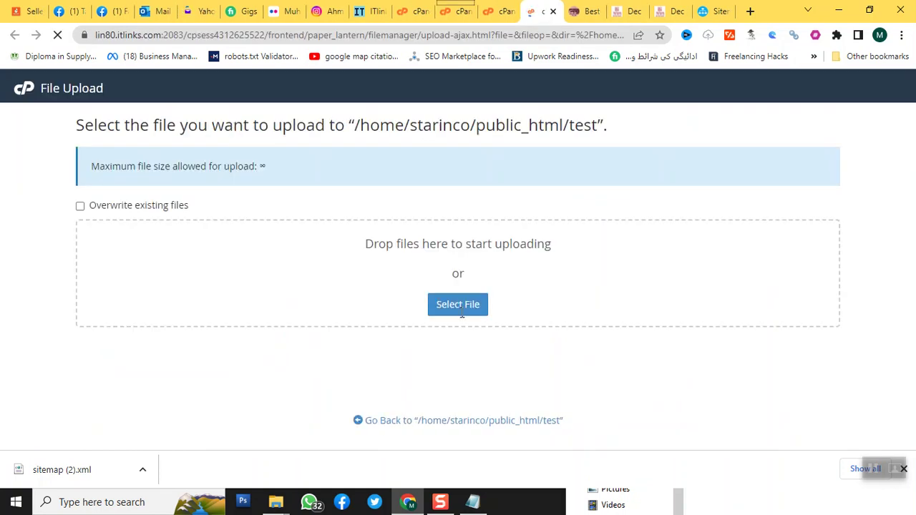
# - Upload robots.txt and sitemap.xml from the Music folder
pyautogui.click(457, 305)
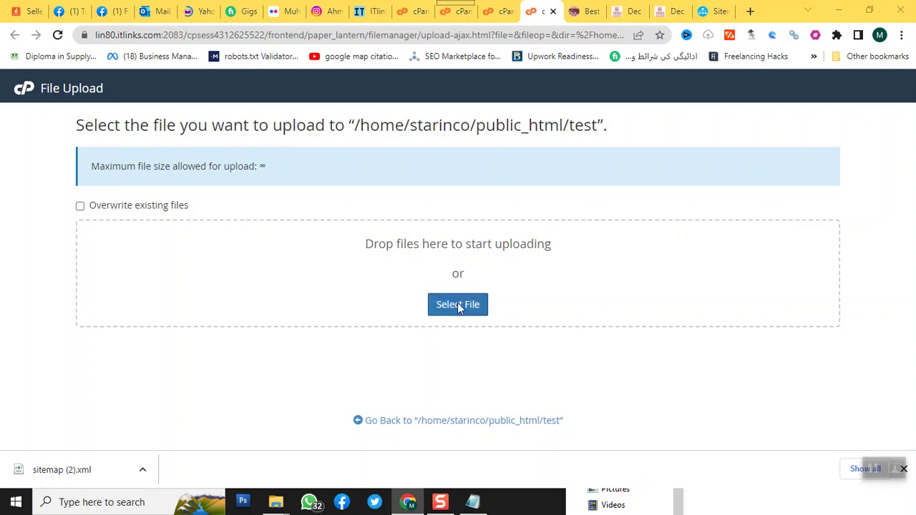
pyautogui.click(344, 257)
pyautogui.click(430, 176)
pyautogui.click(636, 378)
pyautogui.click(462, 314)
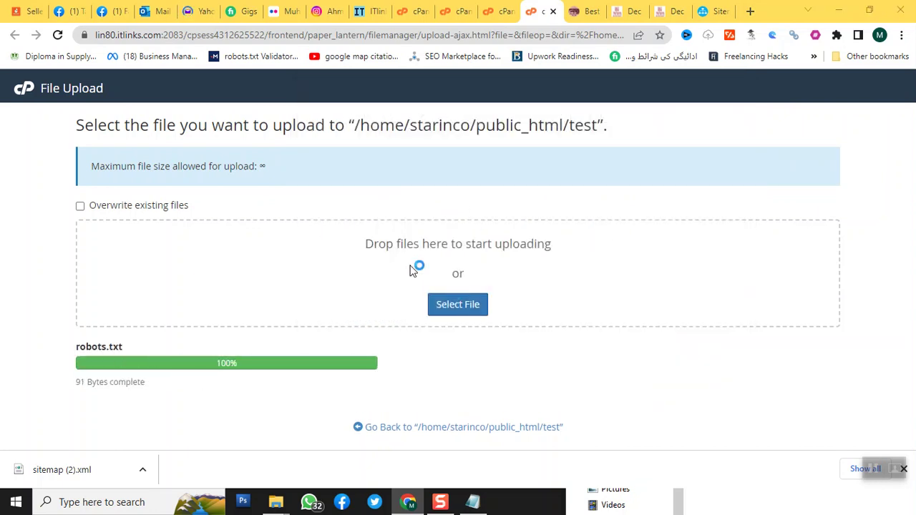
pyautogui.doubleClick(440, 189)
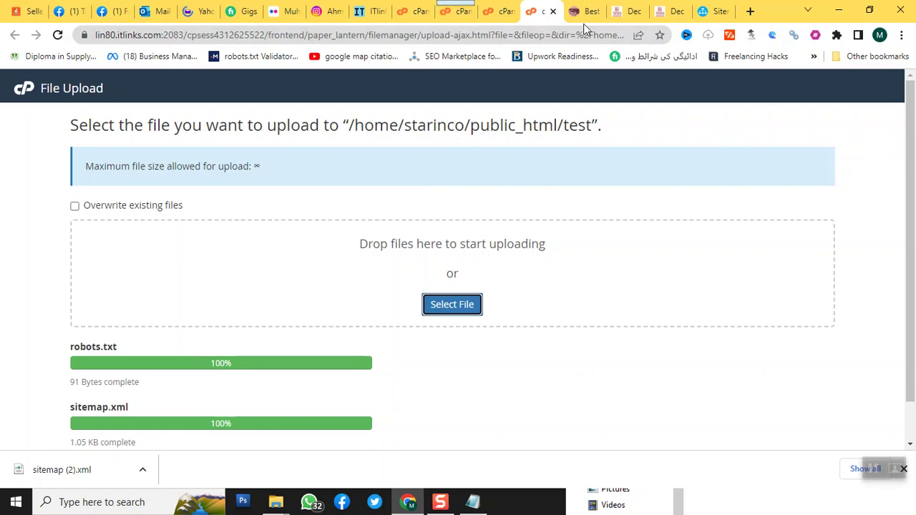
# - Load test.4starin.com/robots.txt in the site's tab
pyautogui.click(628, 11)
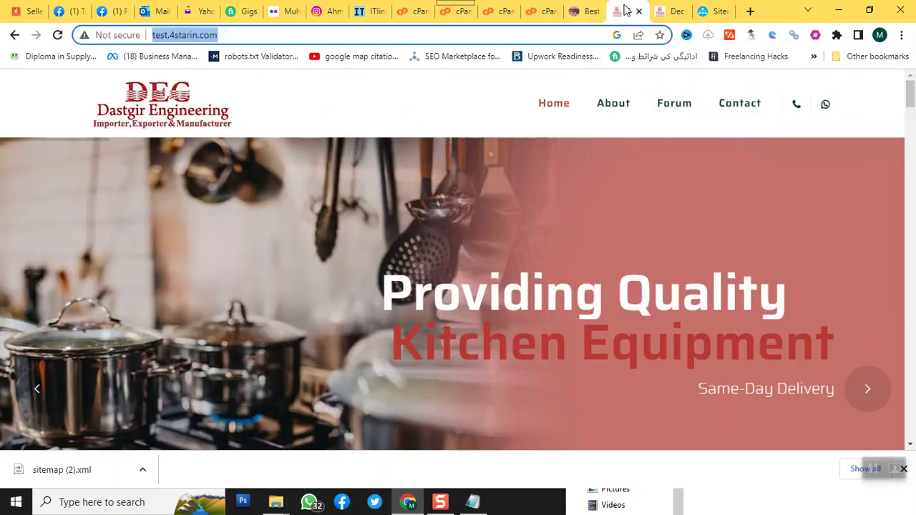
pyautogui.click(404, 40)
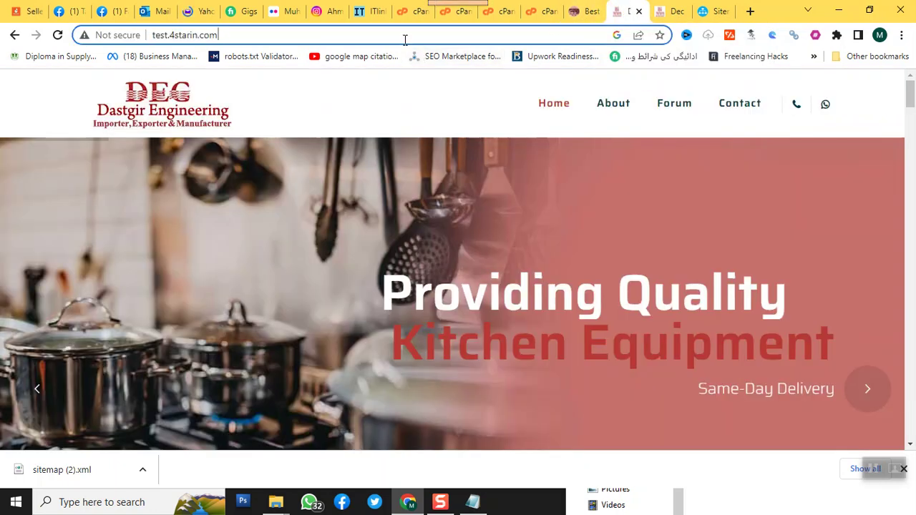
pyautogui.write('/robot')
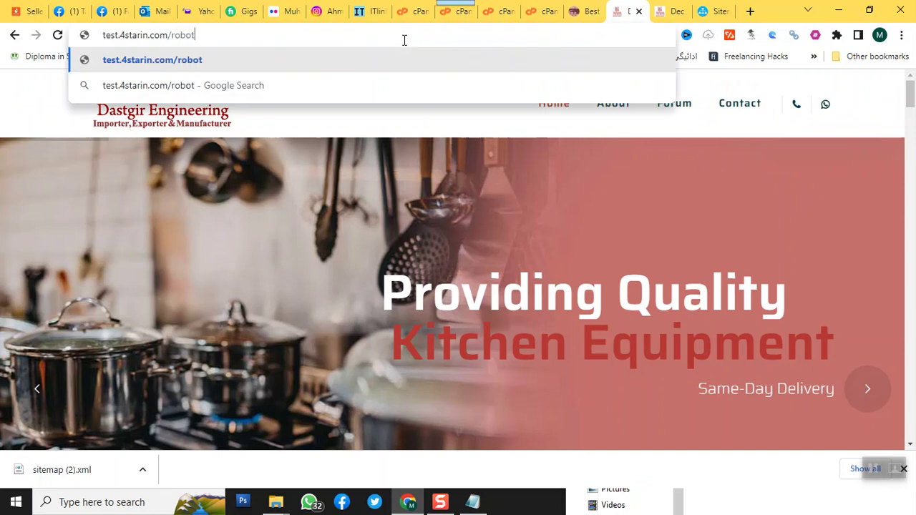
pyautogui.write('s.txt')
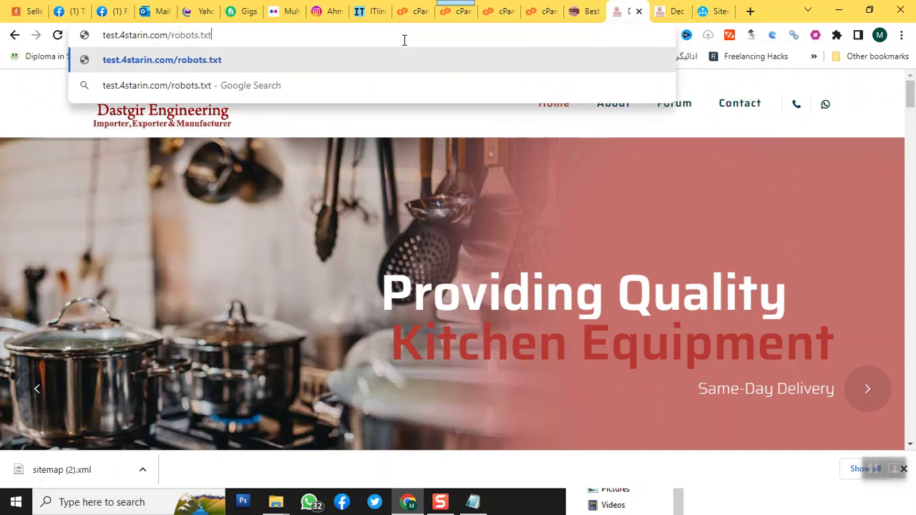
pyautogui.press('Return')
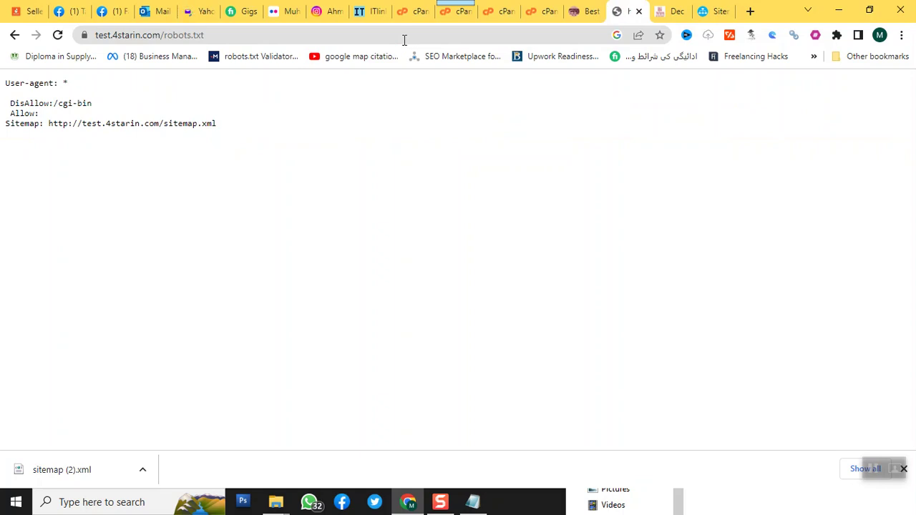
# - Zoom the robots.txt page to 150% to read its Sitemap line
pyautogui.click(902, 35)
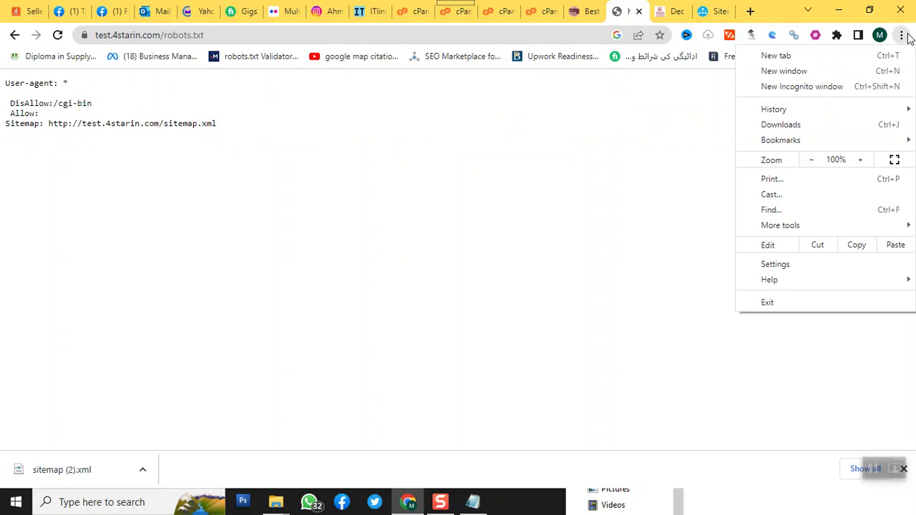
pyautogui.click(860, 160)
pyautogui.click(860, 159)
pyautogui.click(860, 160)
pyautogui.click(477, 204)
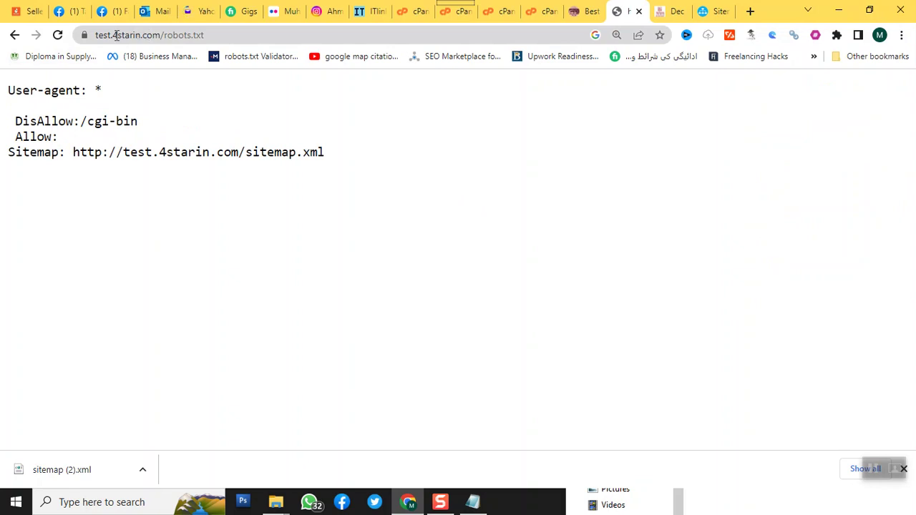
pyautogui.click(233, 34)
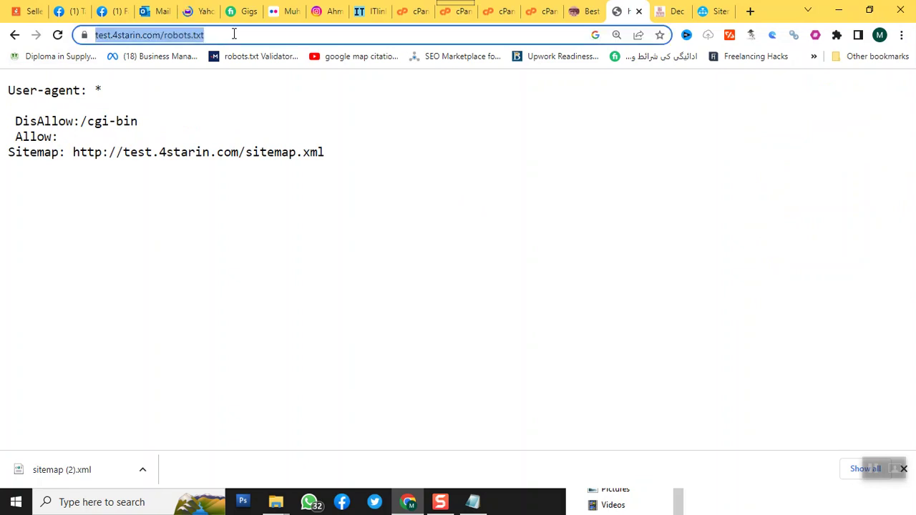
# - Replace robots.txt with sitemap.xml in the address to load test.4starin.com/sitemap.xml
pyautogui.click(235, 34)
pyautogui.press('BackSpace')
pyautogui.press('BackSpace')
pyautogui.press('BackSpace')
pyautogui.press('BackSpace')
pyautogui.press('BackSpace')
pyautogui.press('BackSpace')
pyautogui.press('BackSpace')
pyautogui.press('BackSpace')
pyautogui.press('BackSpace')
pyautogui.press('BackSpace')
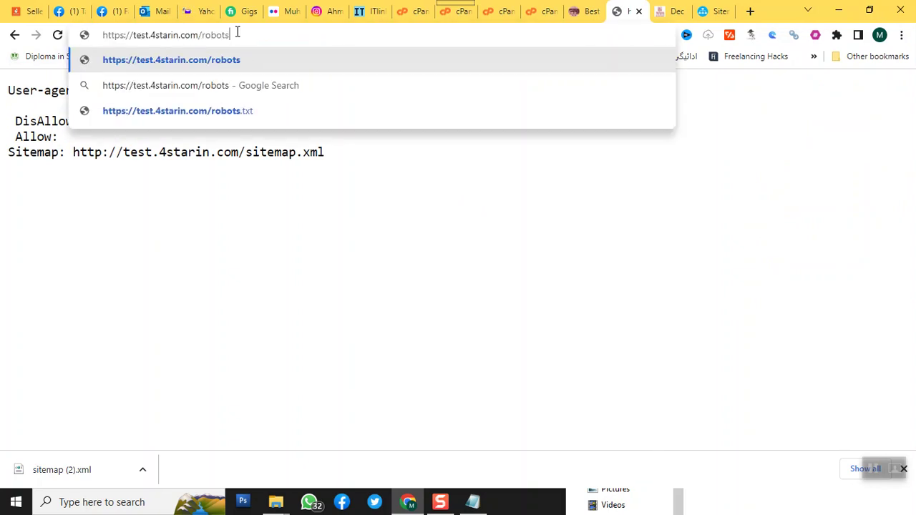
pyautogui.write('sitemap.')
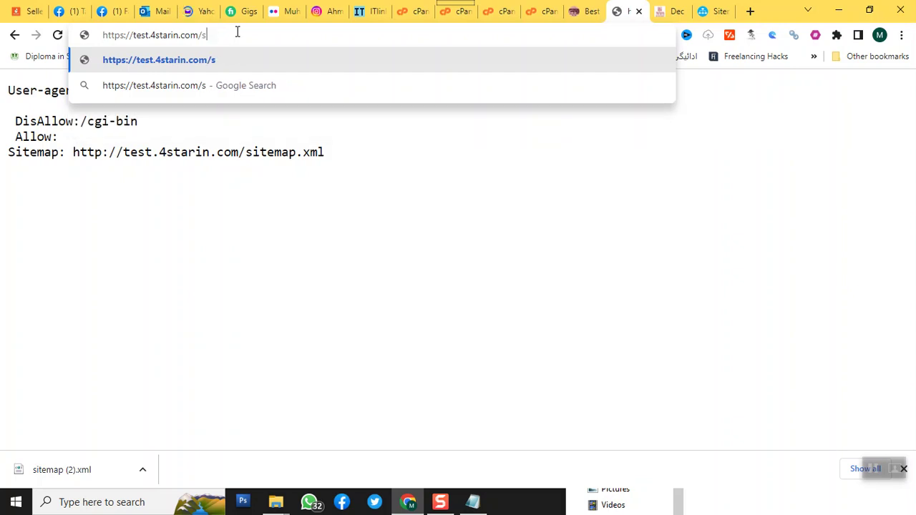
pyautogui.write('xml')
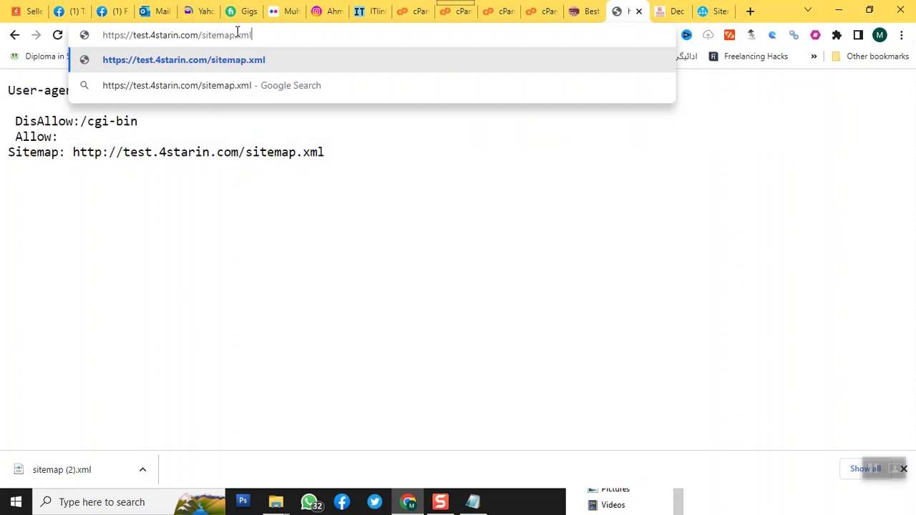
pyautogui.press('Return')
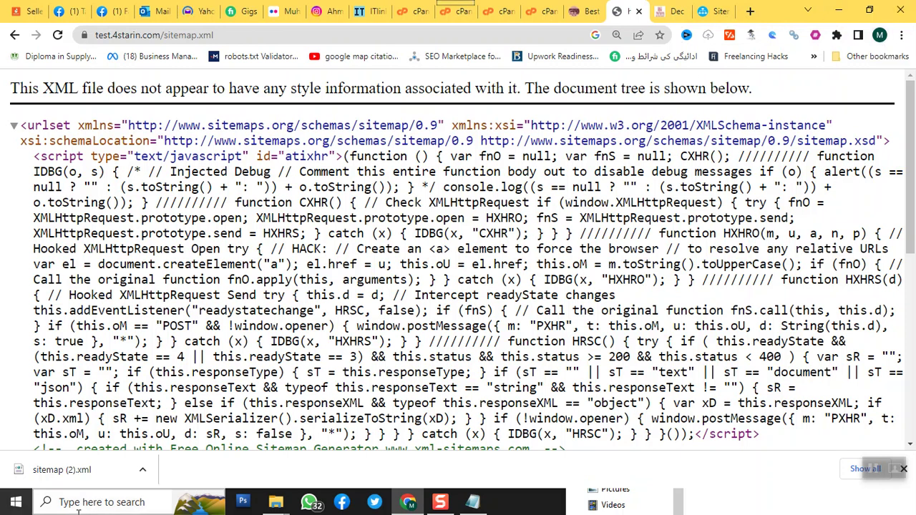
# - Launch the other Chrome profile shortcut from the projects folder and maximize its Gmail window
pyautogui.moveTo(276, 502)
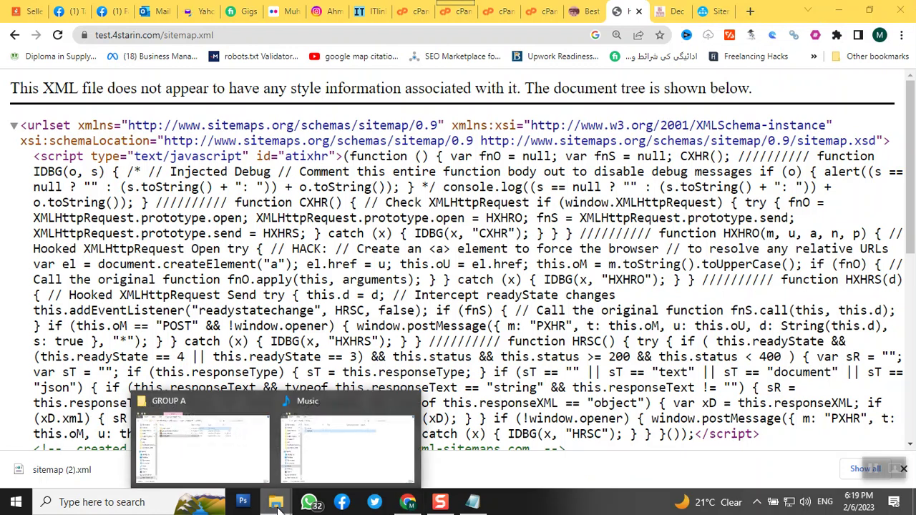
pyautogui.moveTo(243, 478)
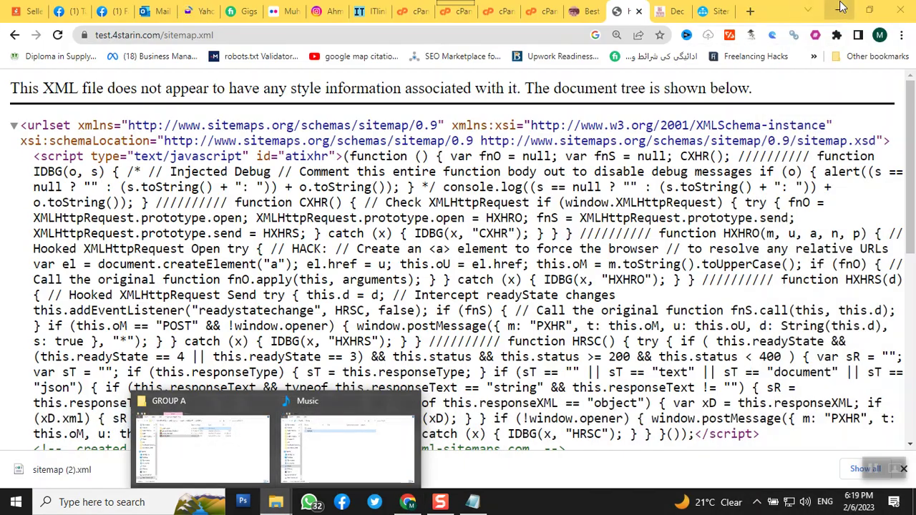
pyautogui.click(839, 10)
pyautogui.doubleClick(71, 225)
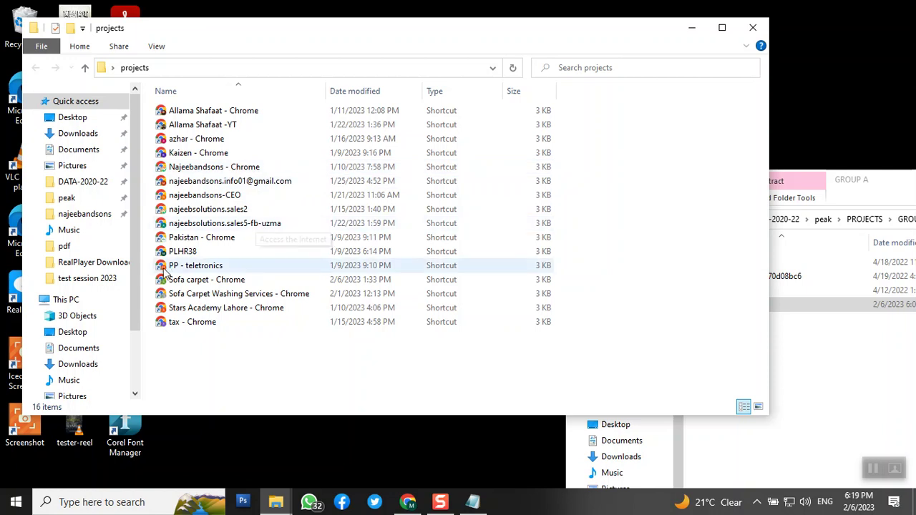
pyautogui.click(222, 225)
pyautogui.doubleClick(222, 224)
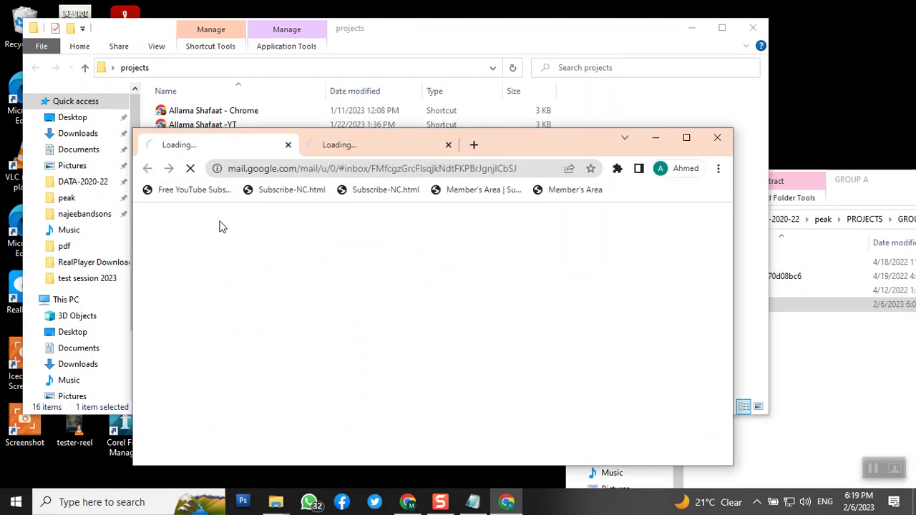
pyautogui.click(686, 139)
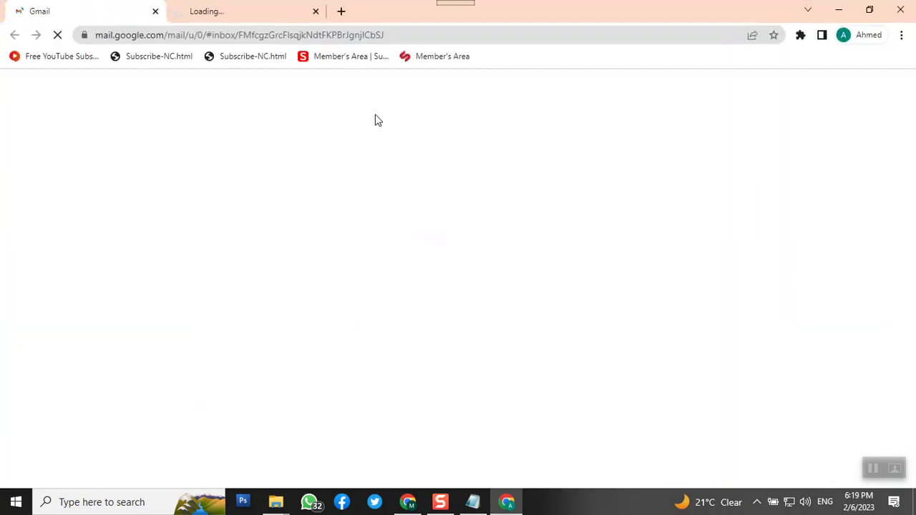
# - Search Google for 'google search console' in a new tab
pyautogui.click(336, 12)
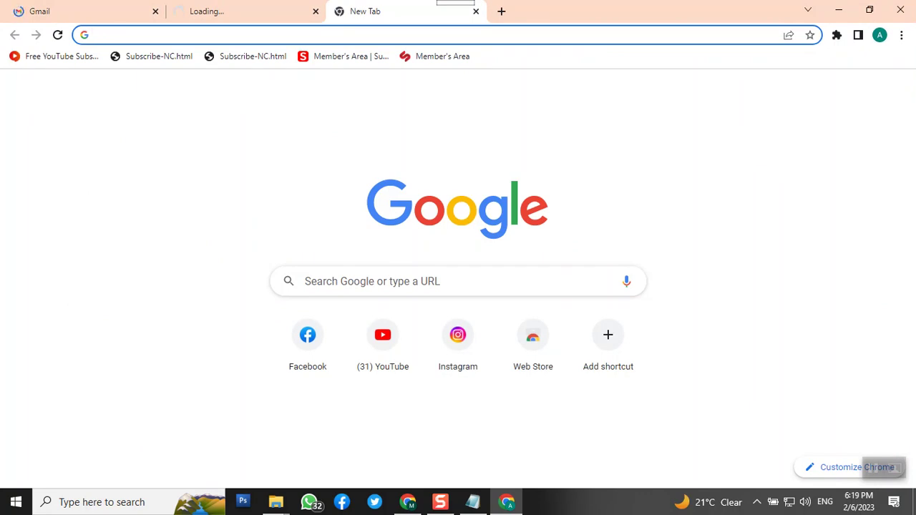
pyautogui.write('google')
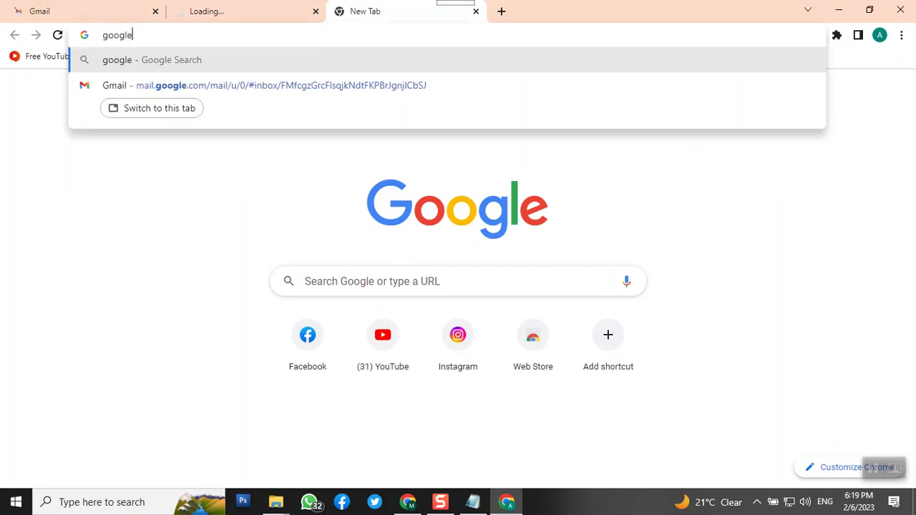
pyautogui.write(' search c')
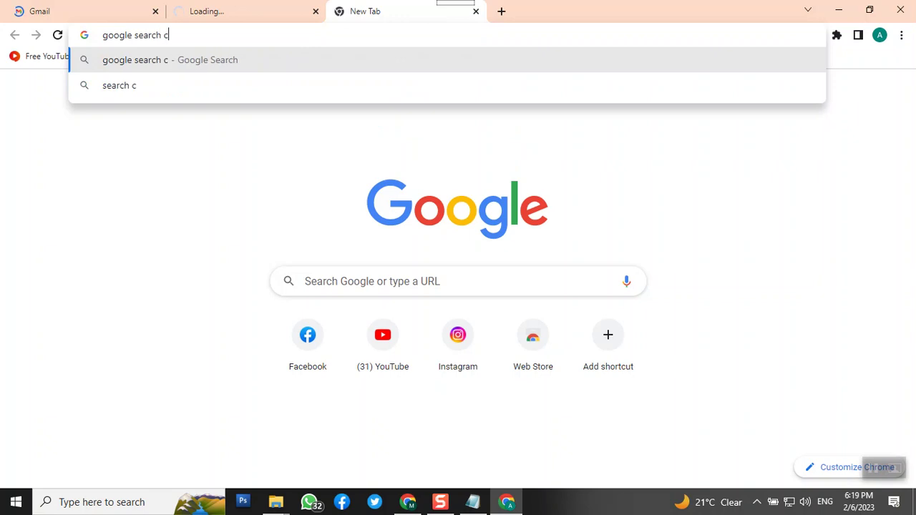
pyautogui.write('onsole')
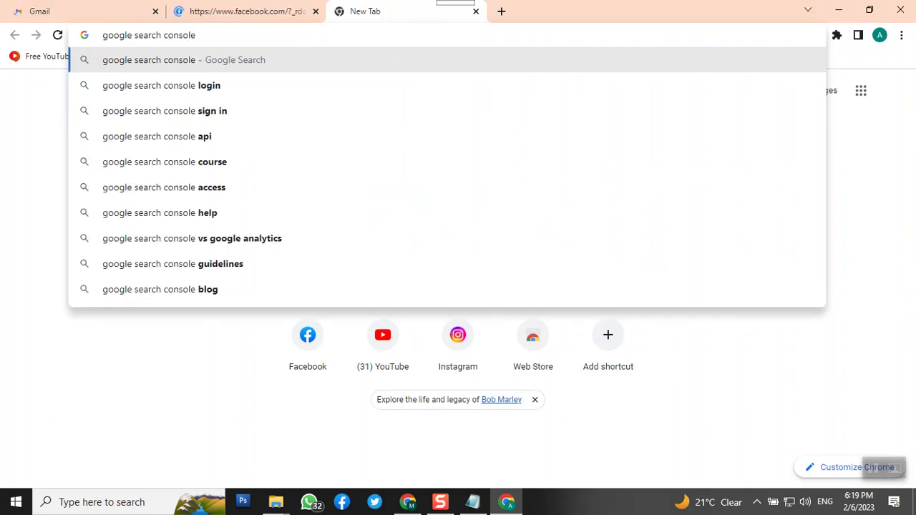
pyautogui.press('Return')
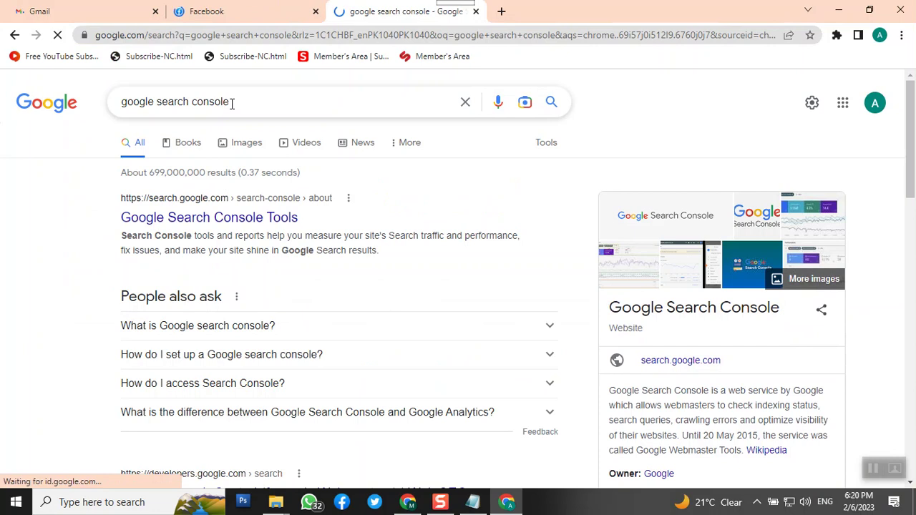
# - Open the Google Search Console Tools result and scroll to the Domain and URL prefix cards
pyautogui.click(184, 222)
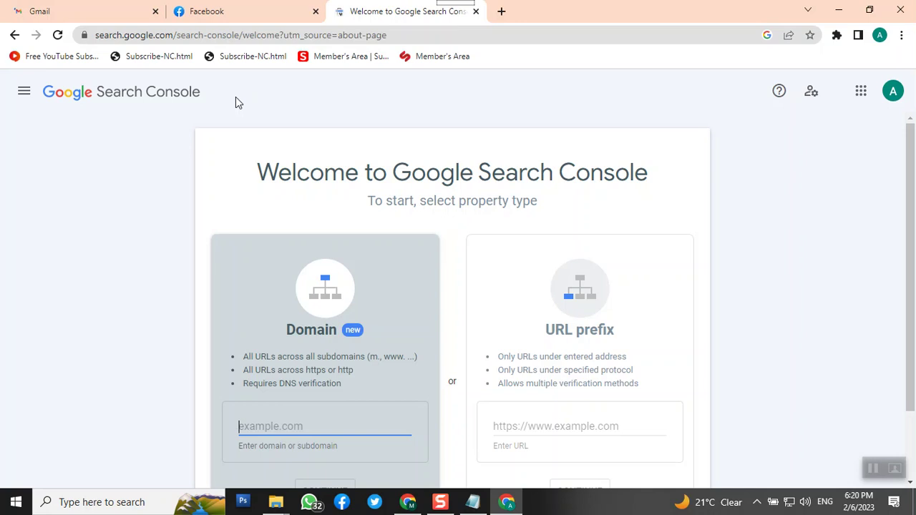
pyautogui.scroll(-1, 241, 159)
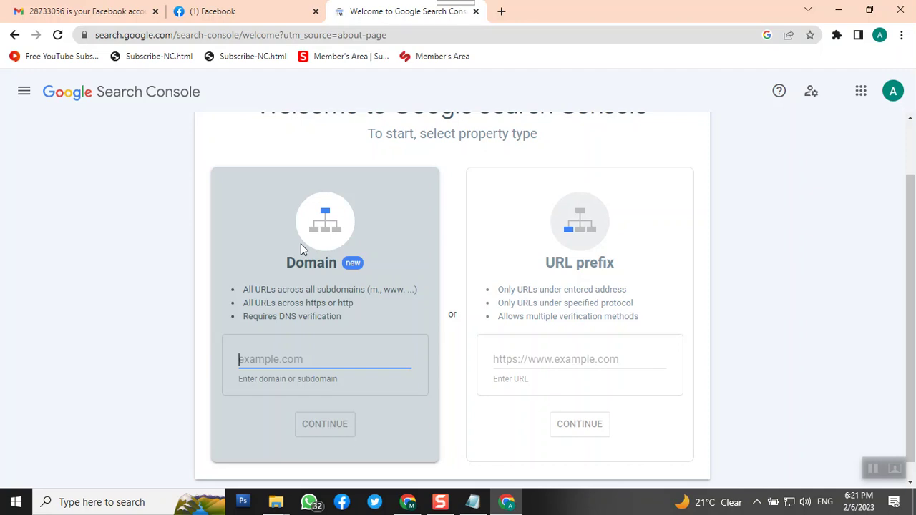
pyautogui.click(537, 361)
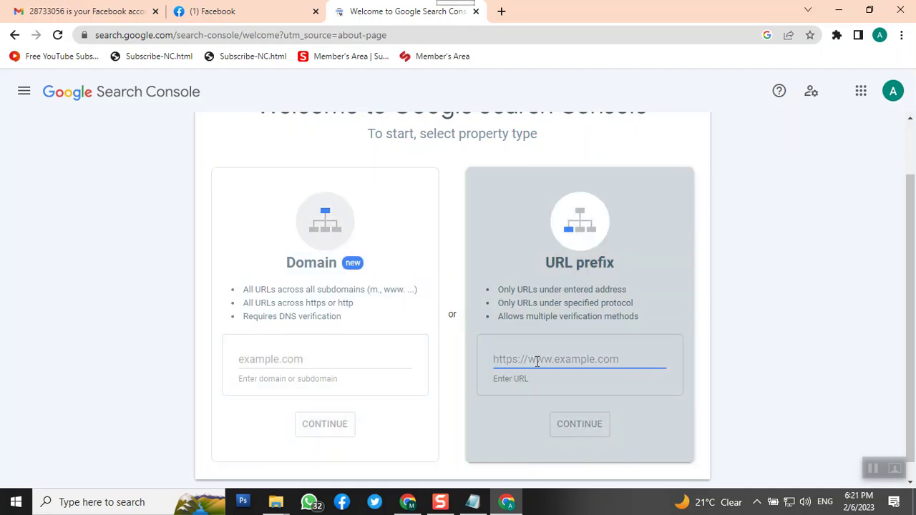
pyautogui.click(408, 503)
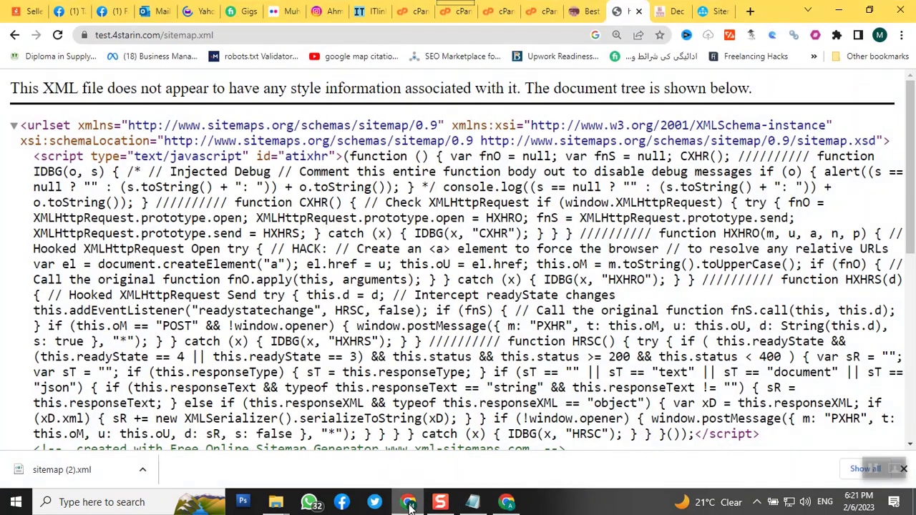
pyautogui.click(576, 10)
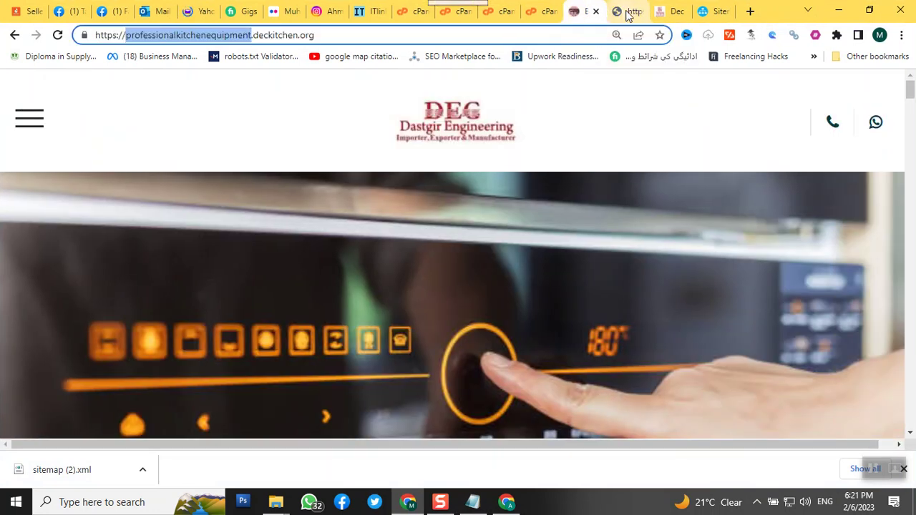
pyautogui.click(624, 11)
pyautogui.click(400, 31)
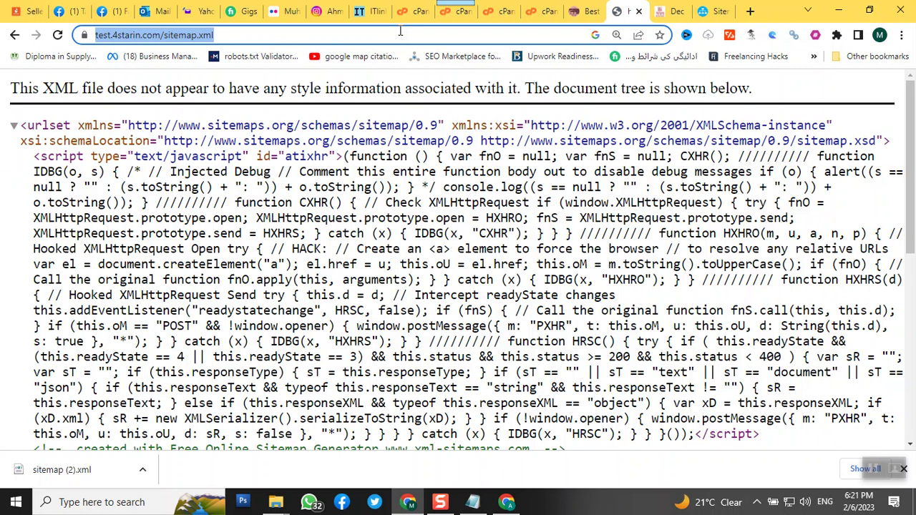
pyautogui.click(400, 30)
pyautogui.press('BackSpace')
pyautogui.press('BackSpace')
pyautogui.press('BackSpace')
pyautogui.press('BackSpace')
pyautogui.press('BackSpace')
pyautogui.press('BackSpace')
pyautogui.press('BackSpace')
pyautogui.press('BackSpace')
pyautogui.press('BackSpace')
pyautogui.press('BackSpace')
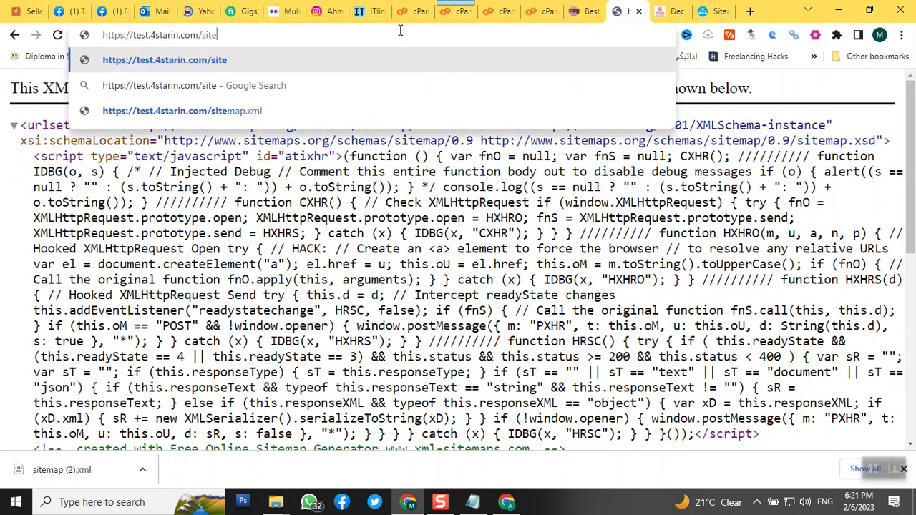
pyautogui.press('BackSpace')
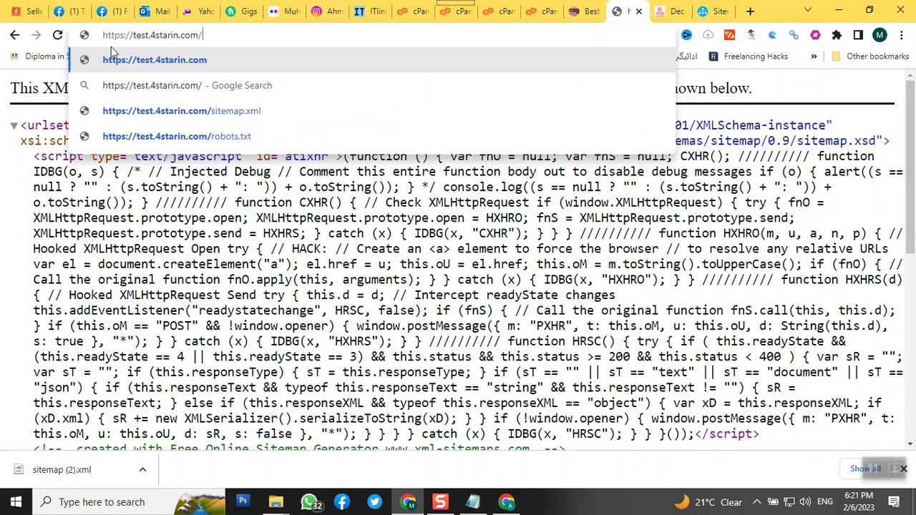
pyautogui.tripleClick(138, 35)
pyautogui.rightClick(138, 35)
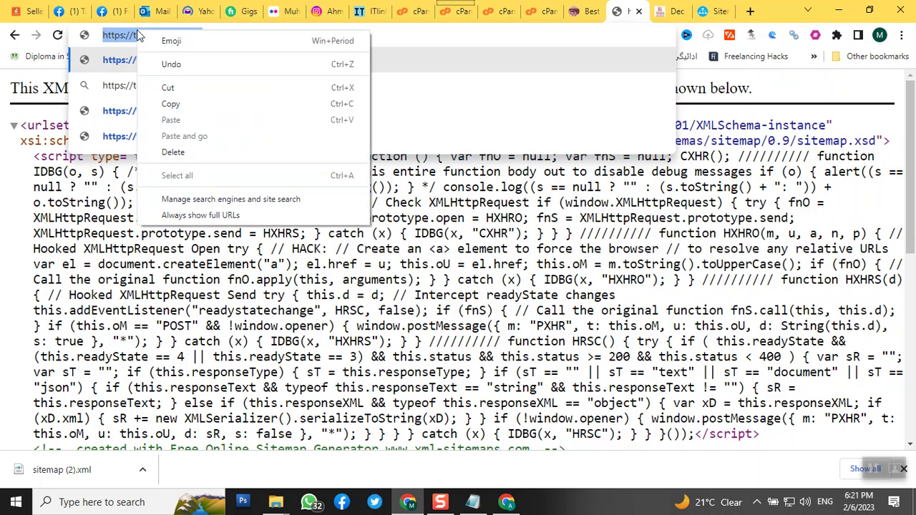
pyautogui.click(189, 106)
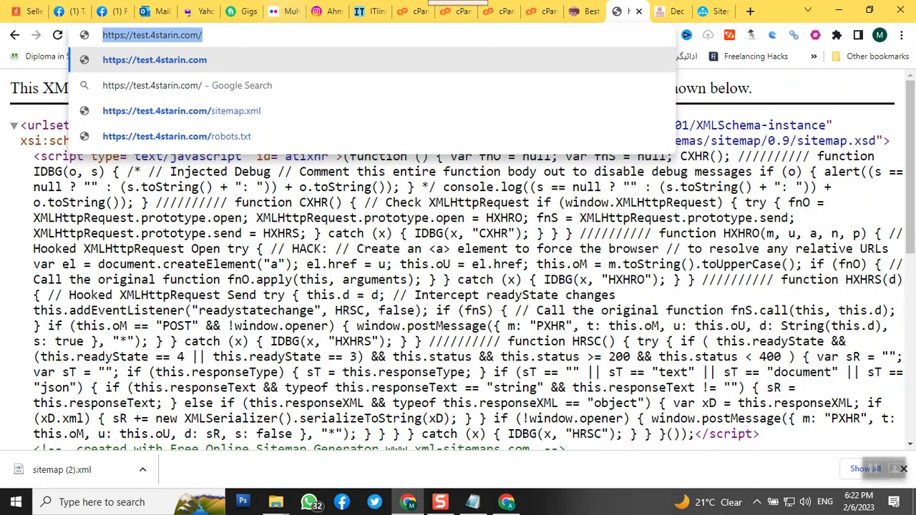
pyautogui.click(672, 11)
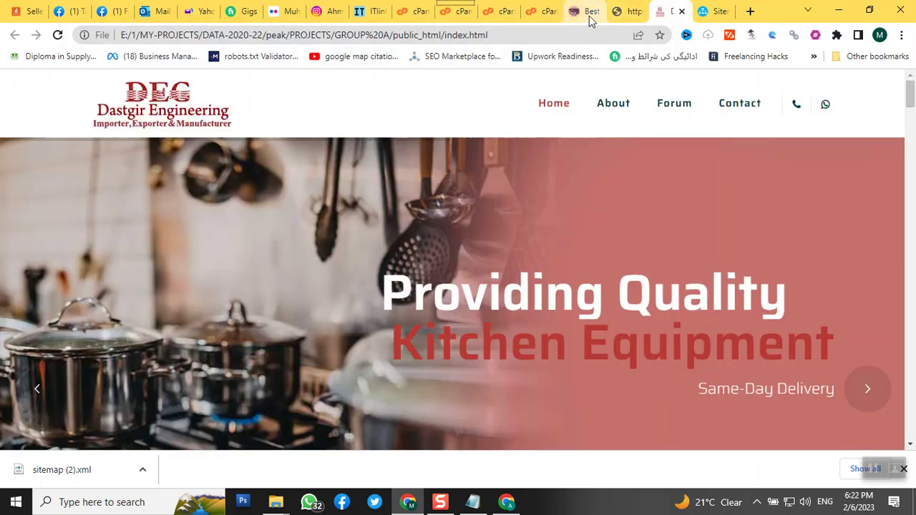
pyautogui.click(506, 502)
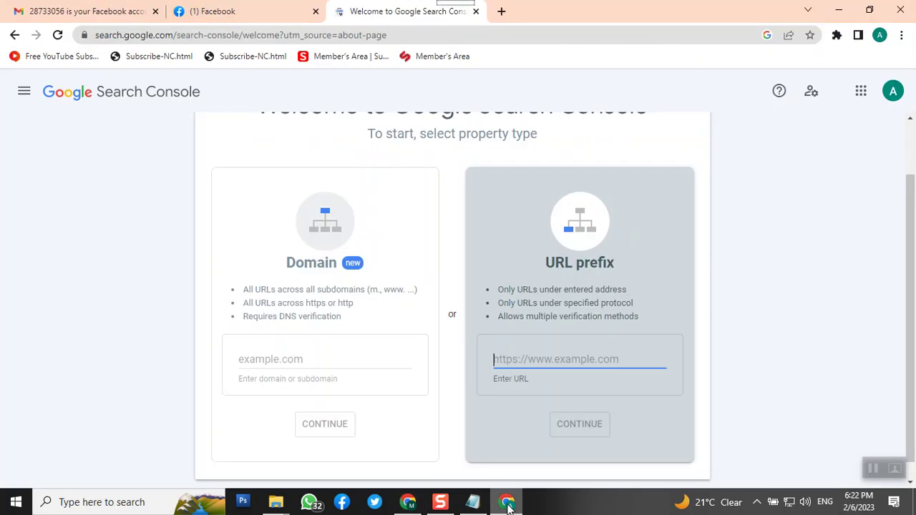
pyautogui.hotkey('ctrl', 'v')
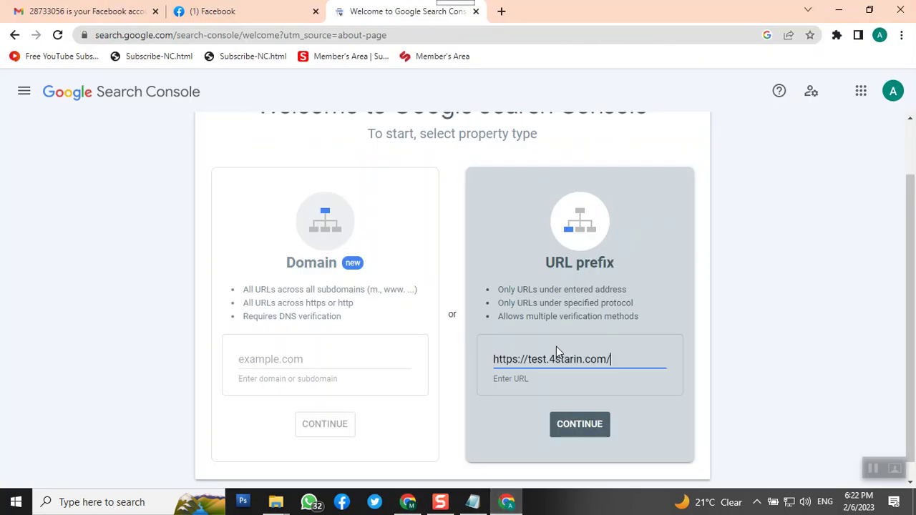
# - Continue with the property and scroll the Verify ownership dialog to the recommended HTML file method
pyautogui.click(587, 427)
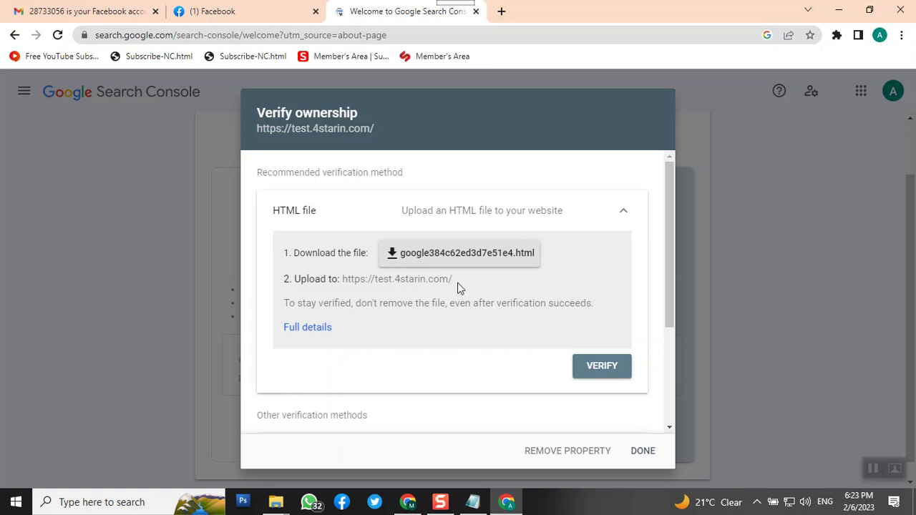
pyautogui.scroll(-3, 466, 292)
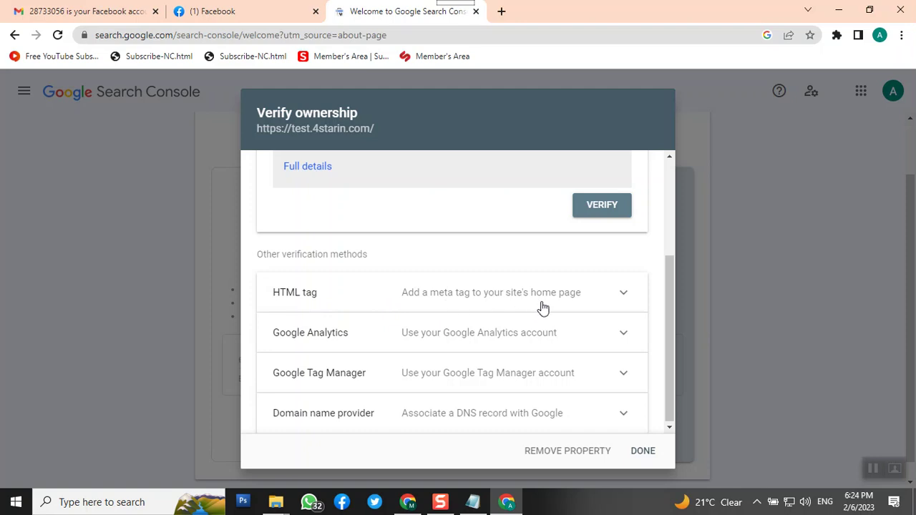
pyautogui.click(577, 307)
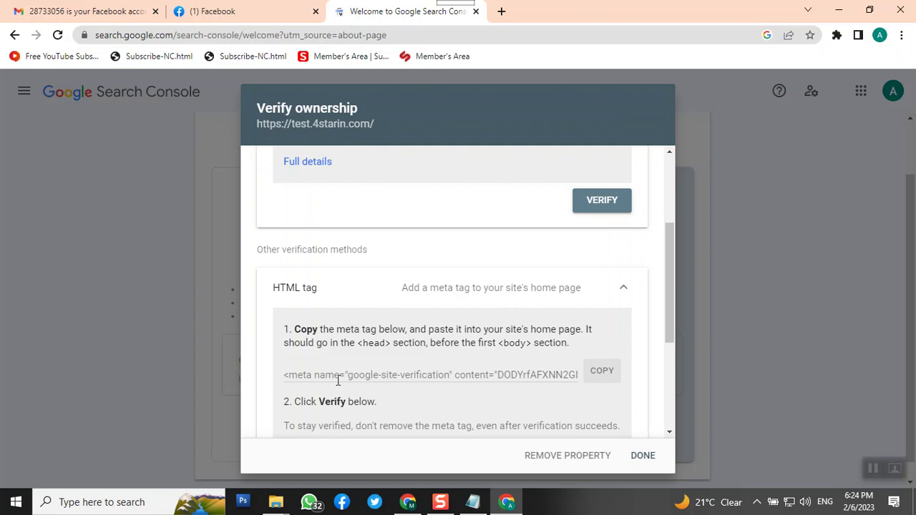
pyautogui.scroll(2, 422, 361)
pyautogui.scroll(-1, 429, 351)
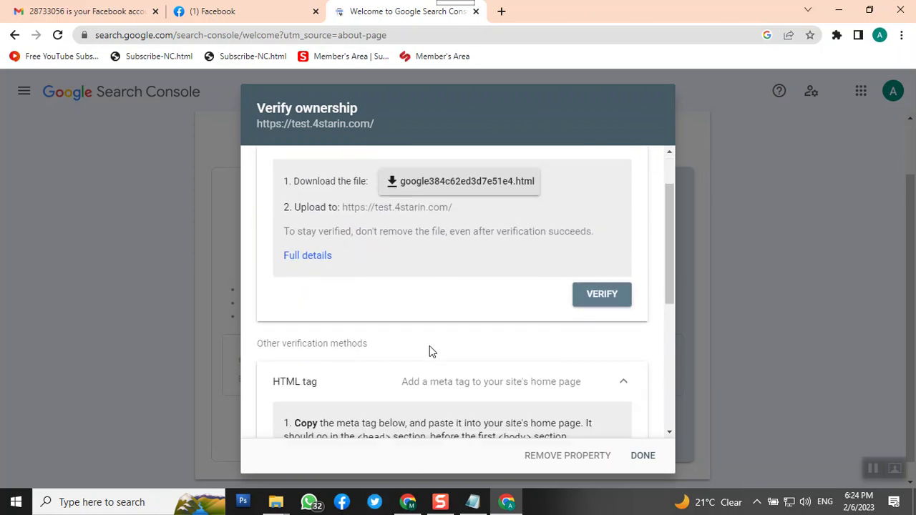
pyautogui.scroll(1, 560, 194)
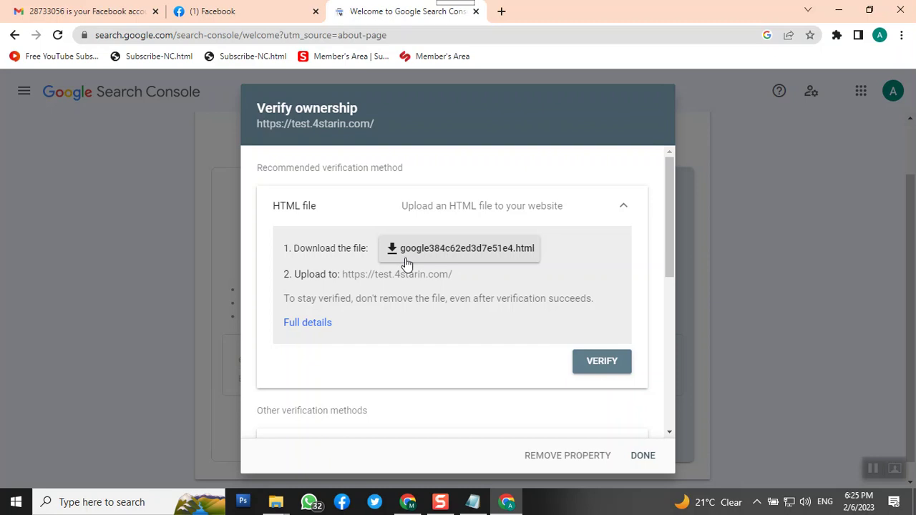
# - Download the google384c62ed3d7e51e4.html verification file and reveal it with Show in folder
pyautogui.click(414, 252)
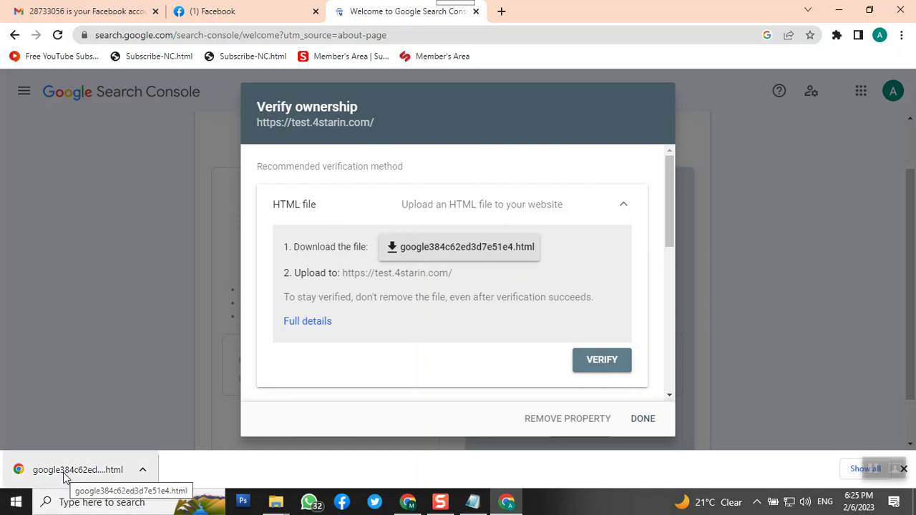
pyautogui.click(144, 471)
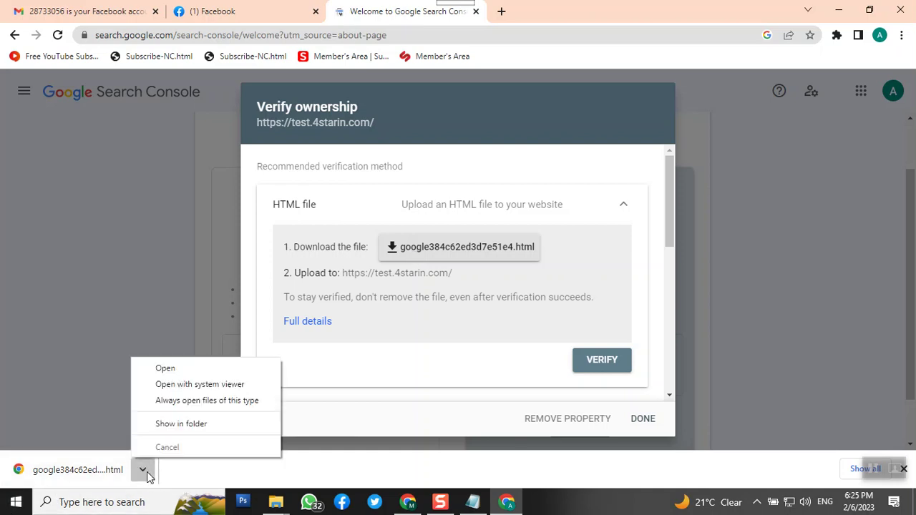
pyautogui.click(181, 424)
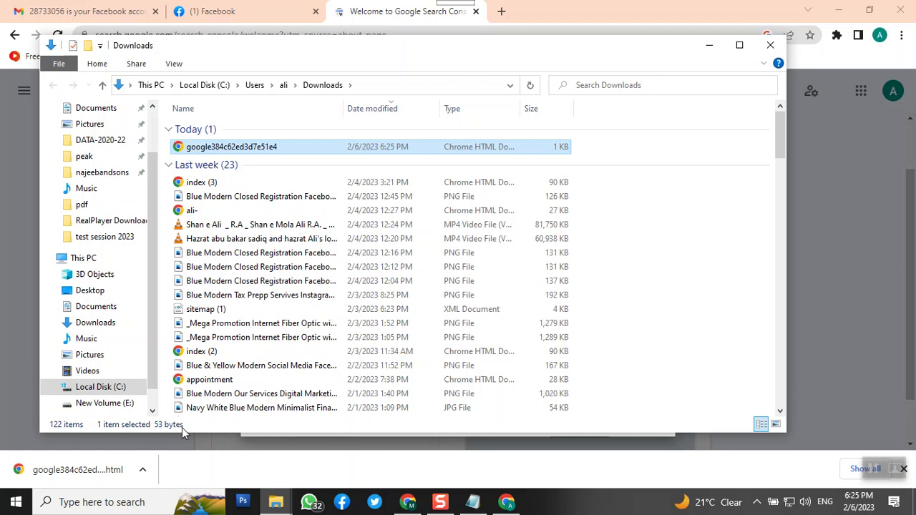
# - Drag google384c62ed3d7e51e4.html from Downloads onto cPanel's File Upload drop zone for public_html/test
pyautogui.click(413, 504)
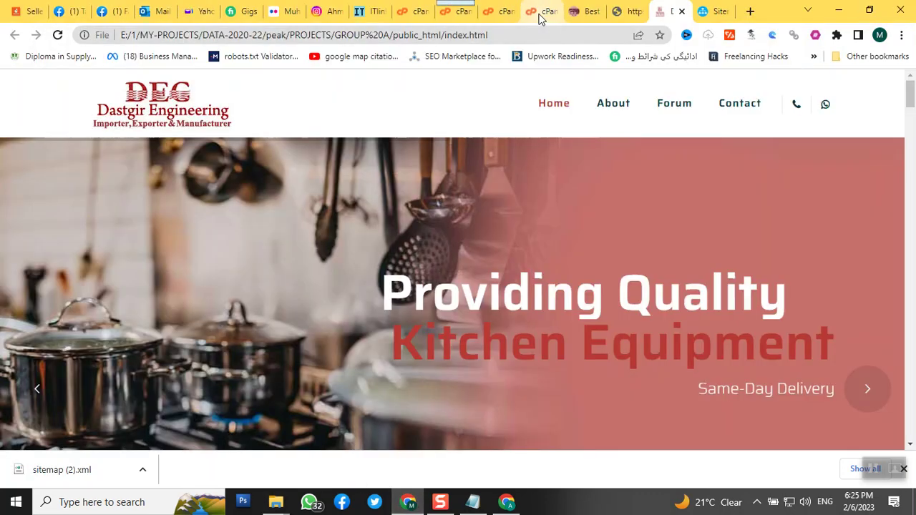
pyautogui.click(541, 15)
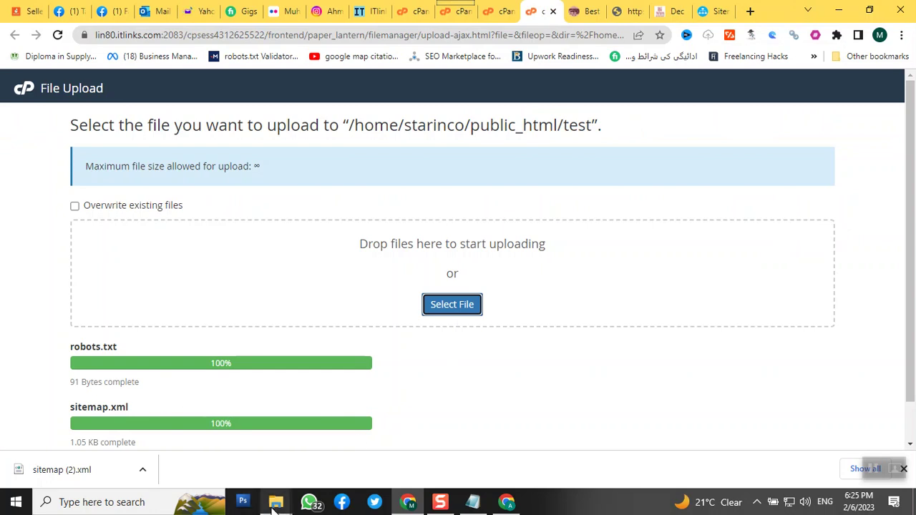
pyautogui.moveTo(276, 503)
pyautogui.click(489, 433)
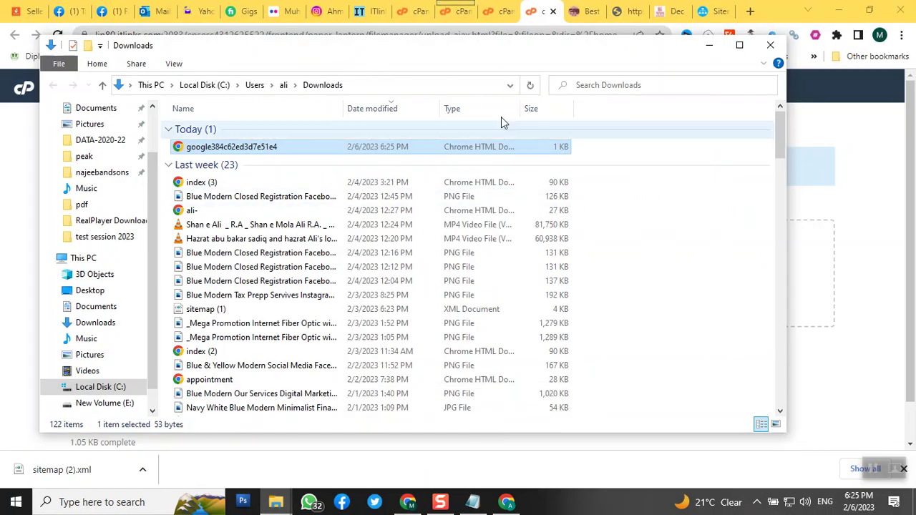
pyautogui.moveTo(343, 51); pyautogui.dragTo(682, 229)
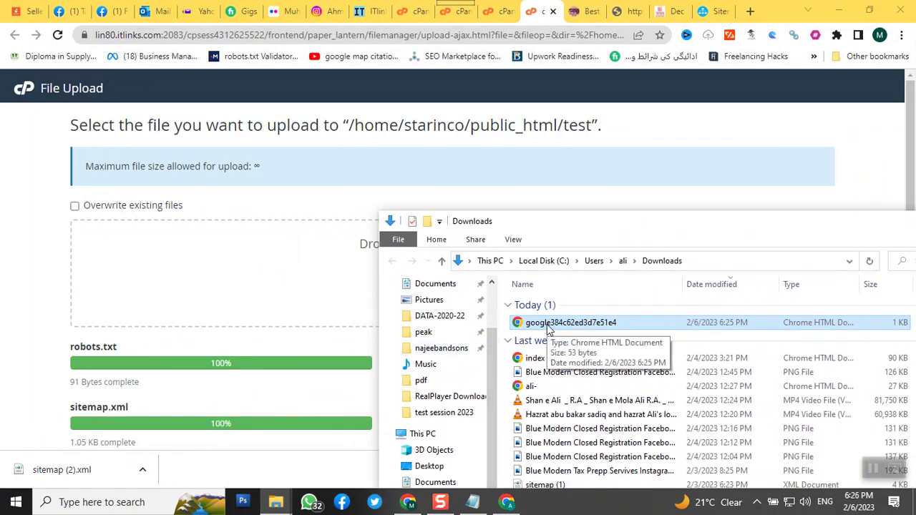
pyautogui.moveTo(550, 328); pyautogui.dragTo(290, 293)
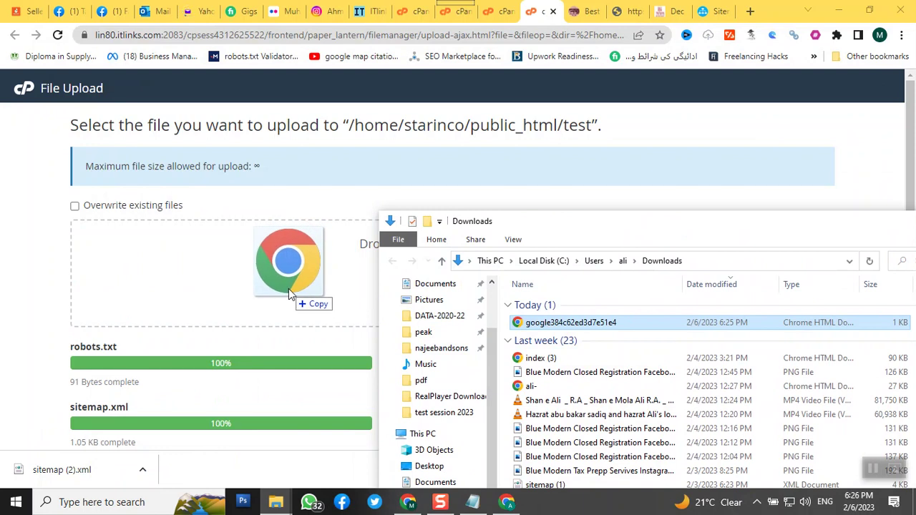
pyautogui.moveTo(290, 293); pyautogui.dragTo(289, 293)
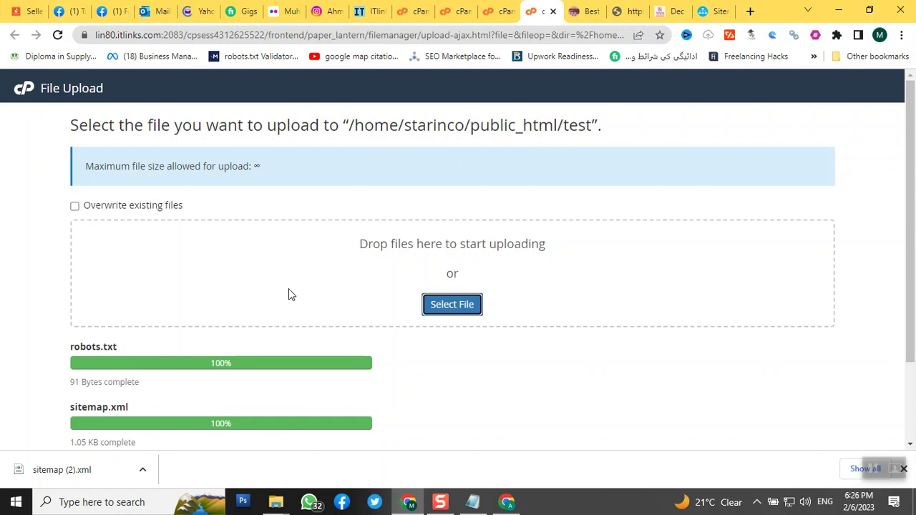
pyautogui.scroll(-2, 288, 290)
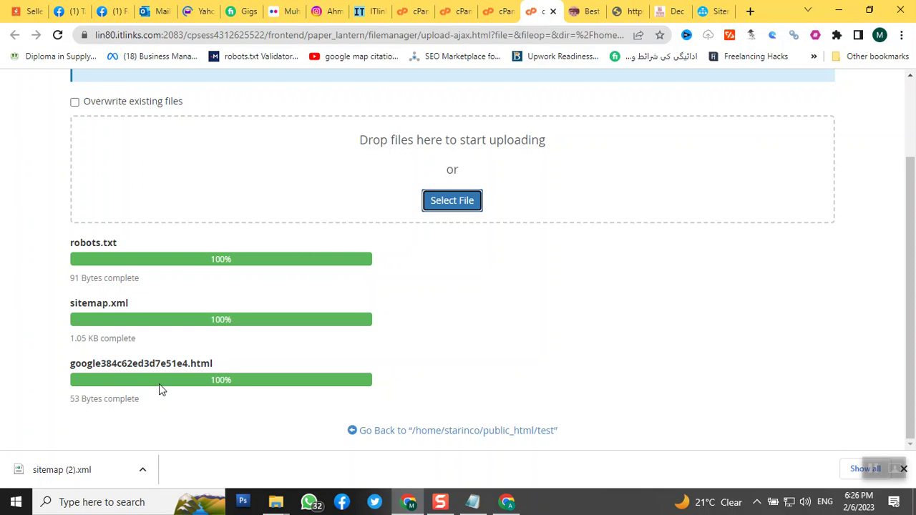
pyautogui.click(509, 502)
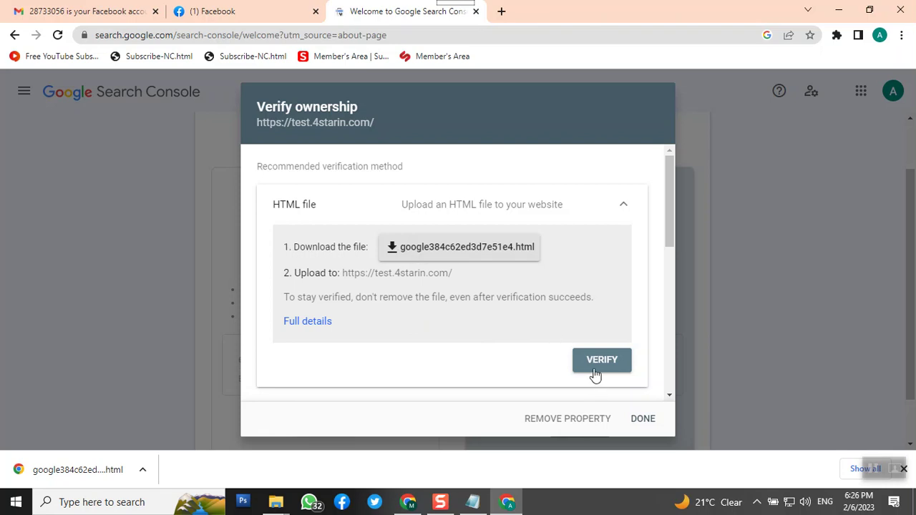
pyautogui.scroll(-5, 574, 328)
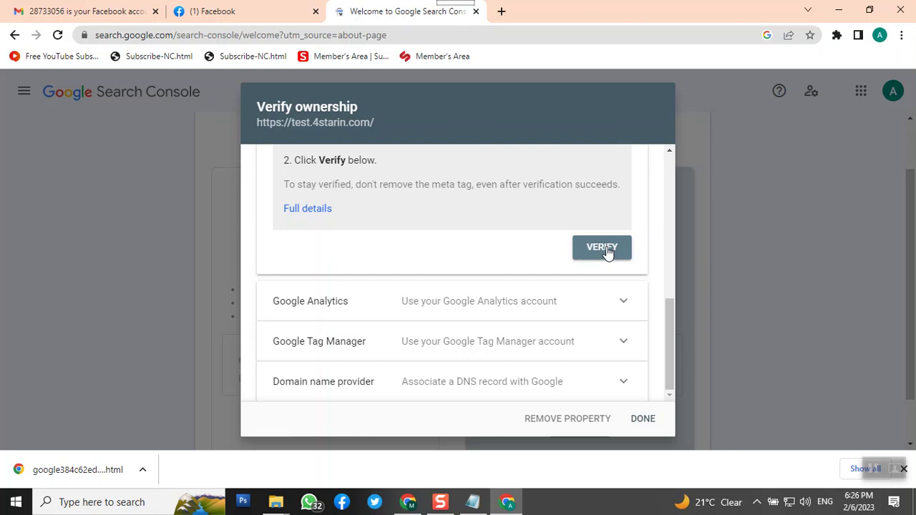
pyautogui.scroll(5, 606, 252)
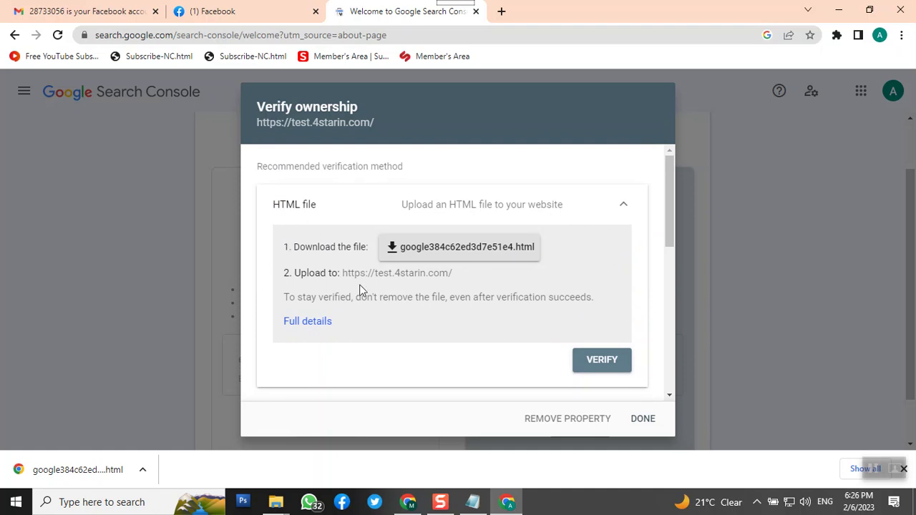
pyautogui.click(600, 365)
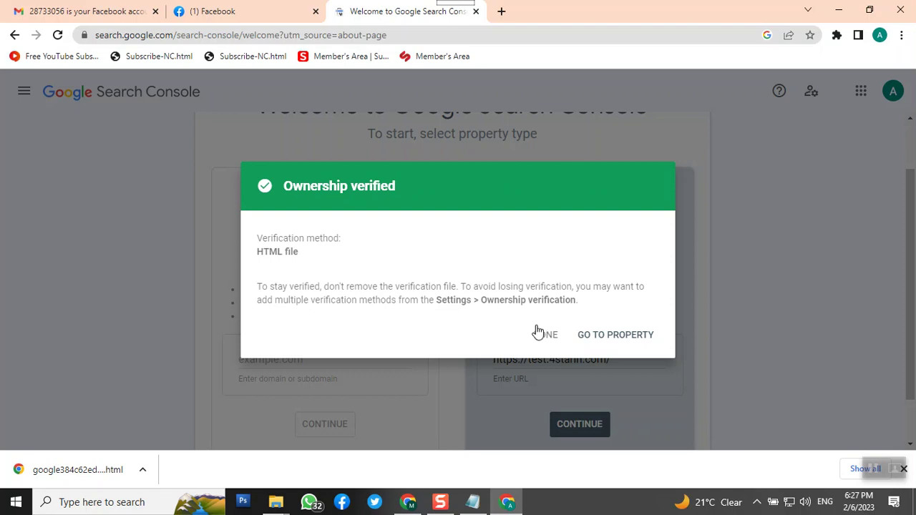
# - Open the test.4starin.com property and view its Security issues full report, which flags Deceptive pages
pyautogui.click(609, 341)
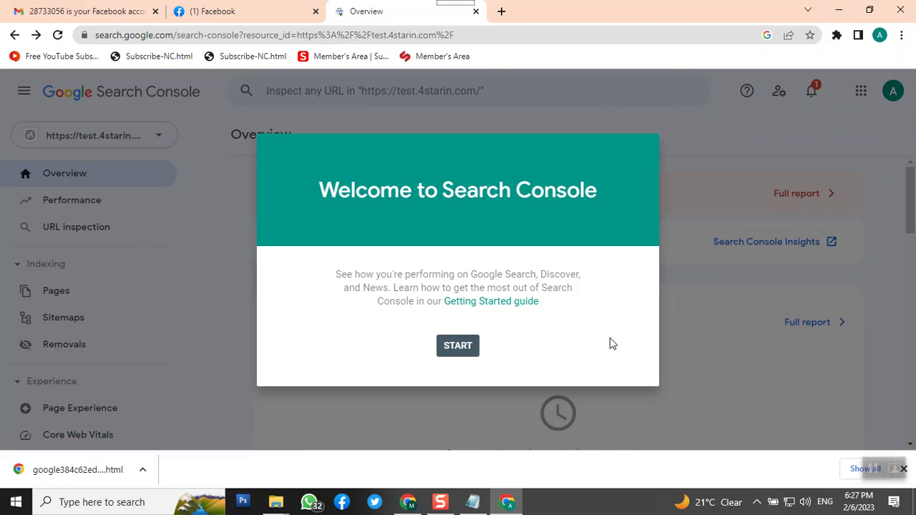
pyautogui.click(462, 355)
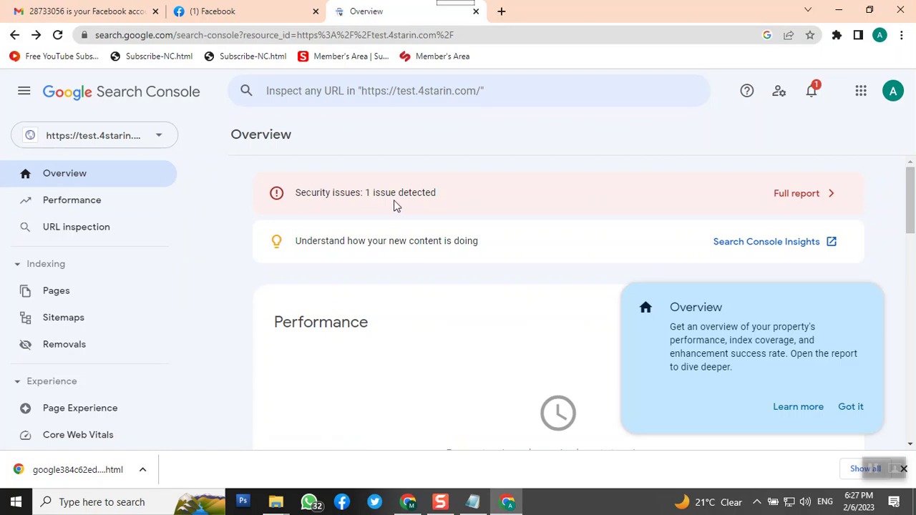
pyautogui.click(797, 202)
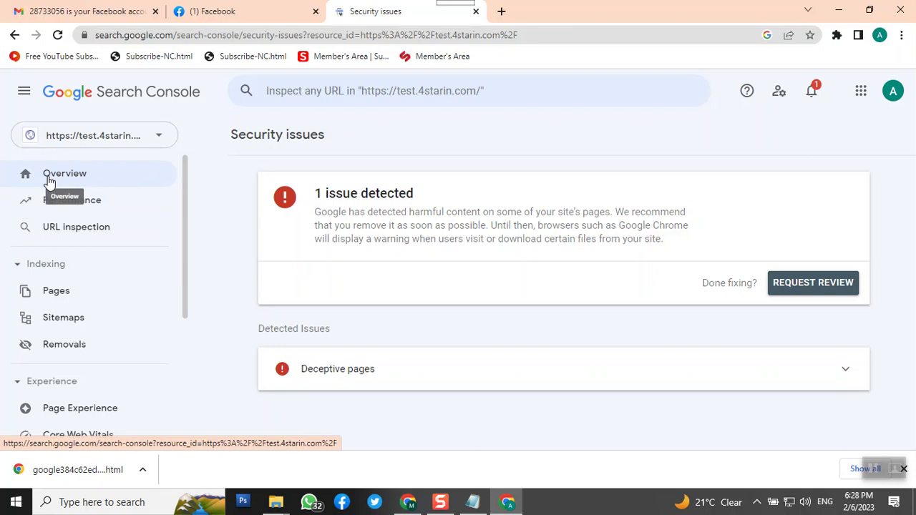
pyautogui.scroll(-5, 48, 183)
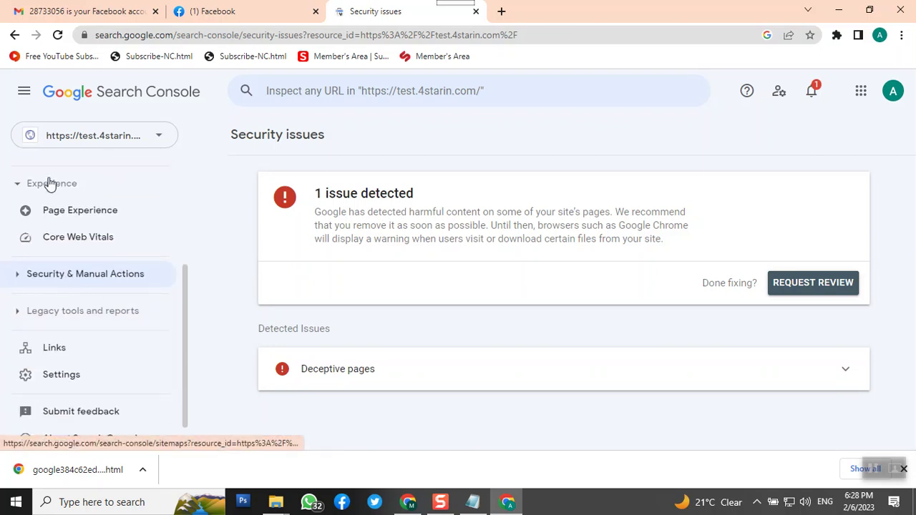
pyautogui.scroll(3, 63, 310)
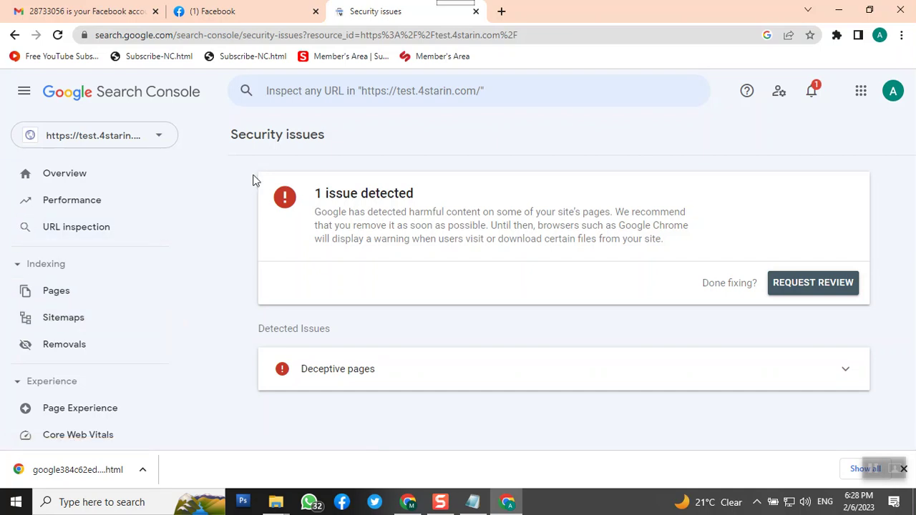
# - Leave the cPanel upload page and go back to the /home/starinco/public_html/test folder listing
pyautogui.click(408, 502)
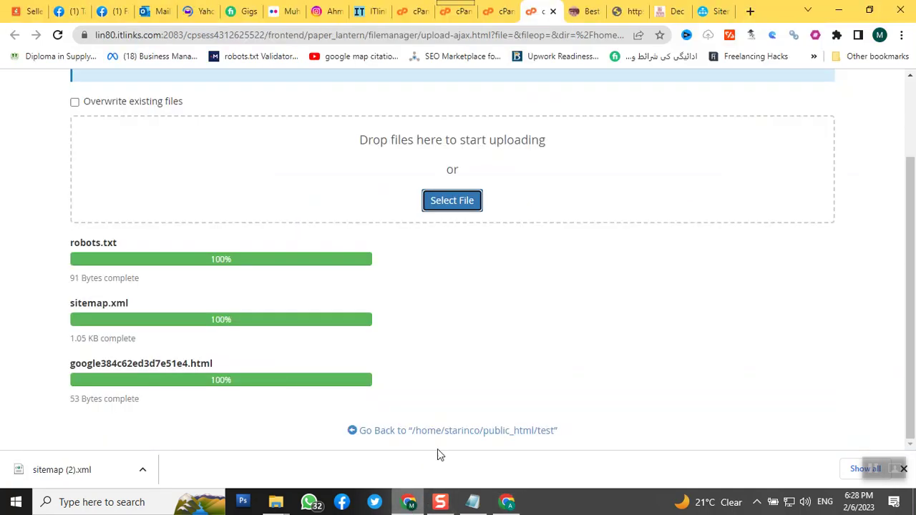
pyautogui.scroll(3, 542, 368)
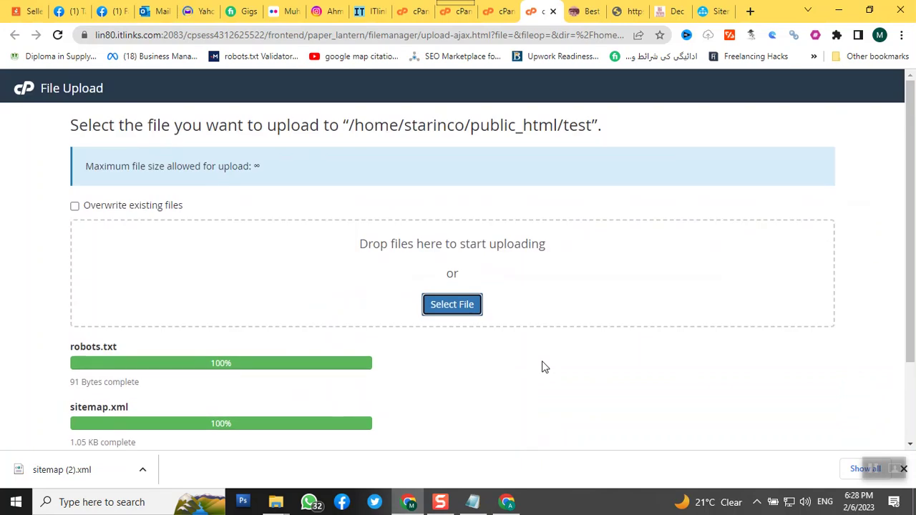
pyautogui.scroll(-1, 332, 313)
pyautogui.scroll(-1, 332, 315)
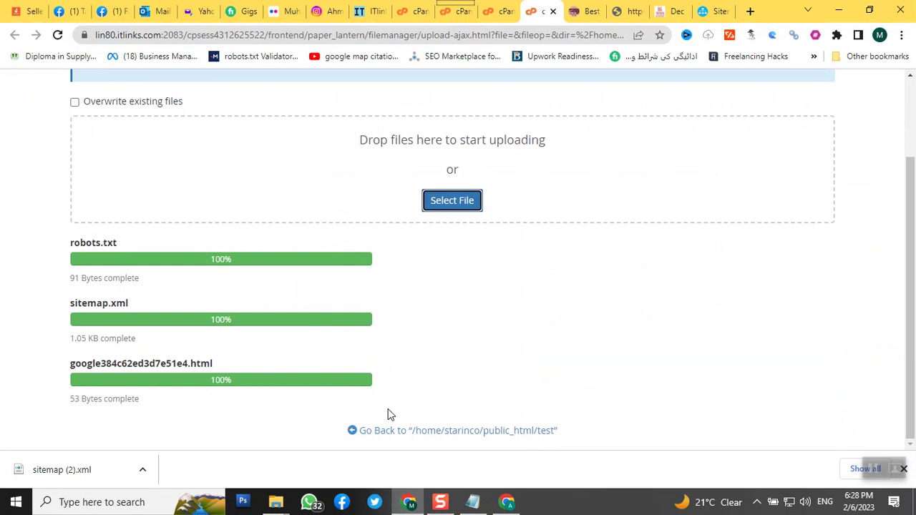
pyautogui.click(446, 432)
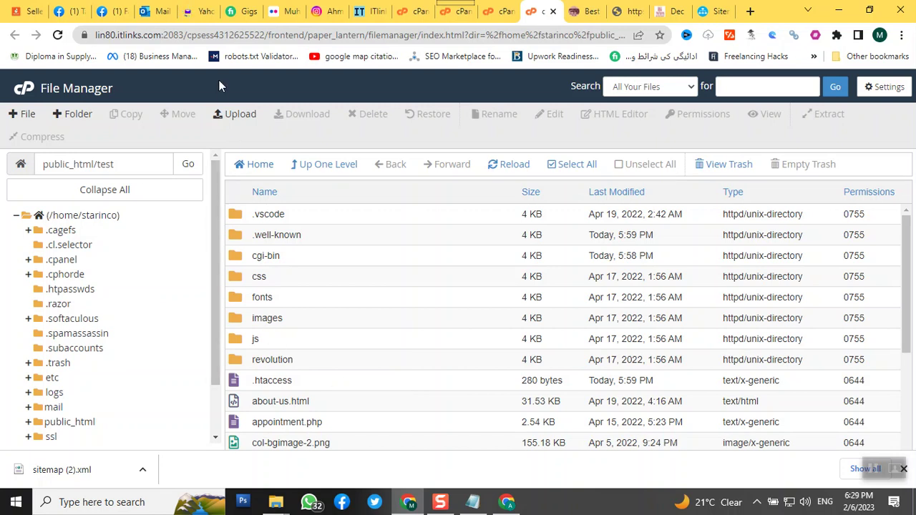
# - Navigate up to the public_html folder and list its contents in File Manager
pyautogui.click(319, 170)
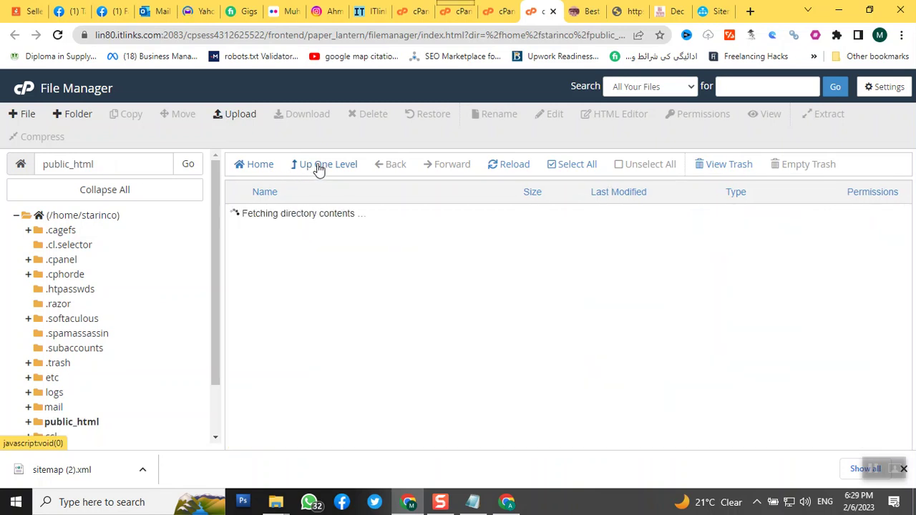
pyautogui.scroll(-10, 284, 247)
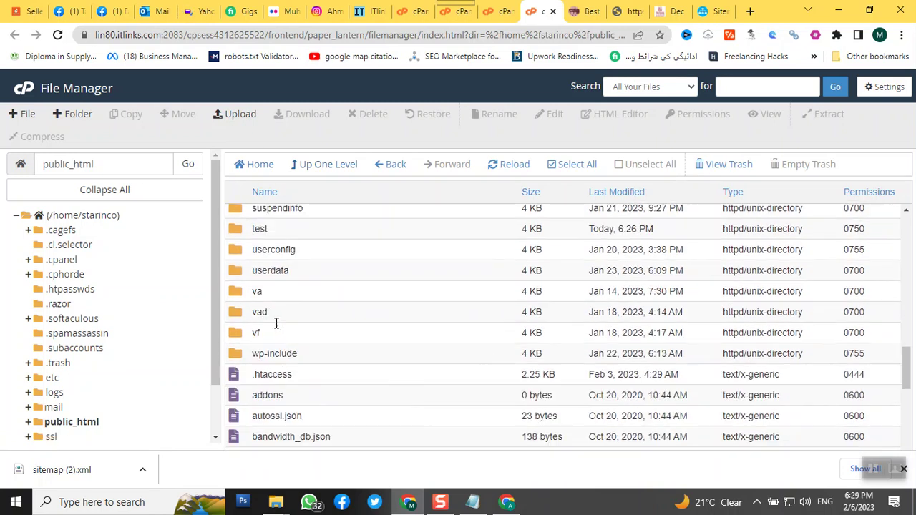
pyautogui.scroll(-2, 263, 307)
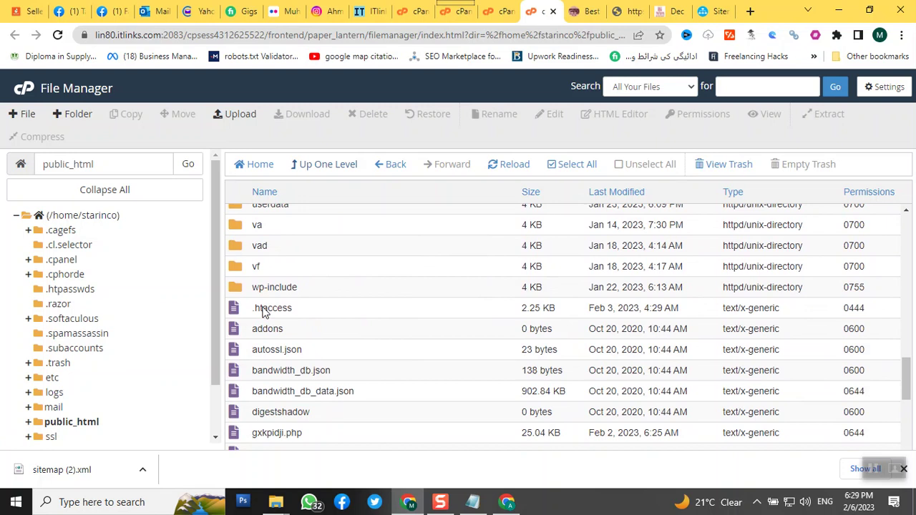
pyautogui.scroll(4, 262, 315)
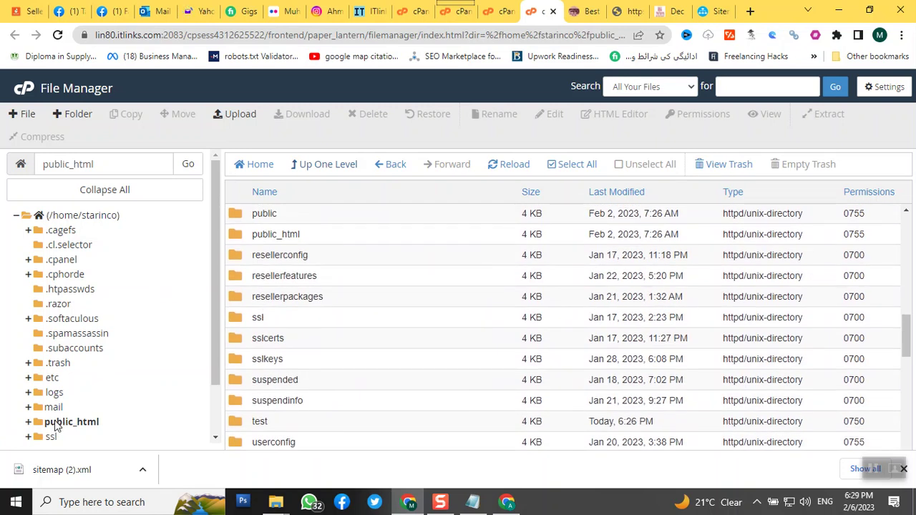
pyautogui.click(43, 423)
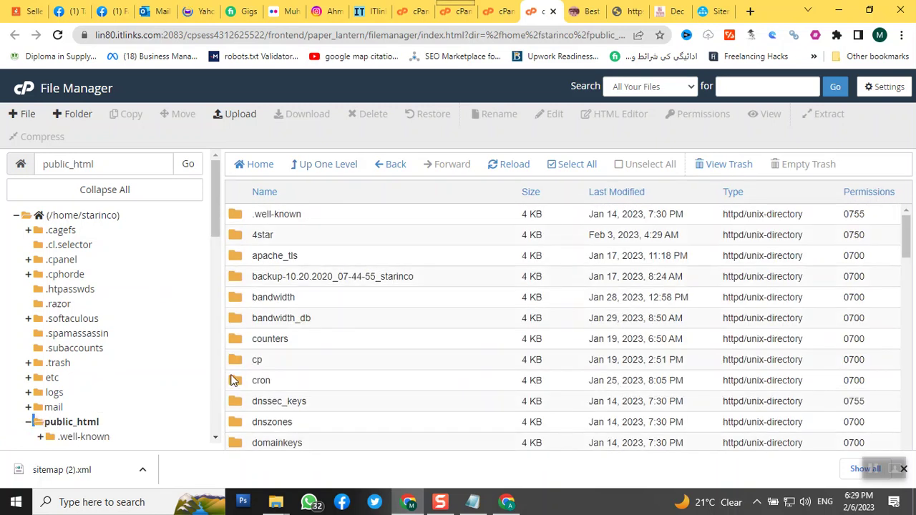
pyautogui.scroll(-1, 260, 345)
pyautogui.scroll(-4, 261, 347)
pyautogui.scroll(-4, 261, 346)
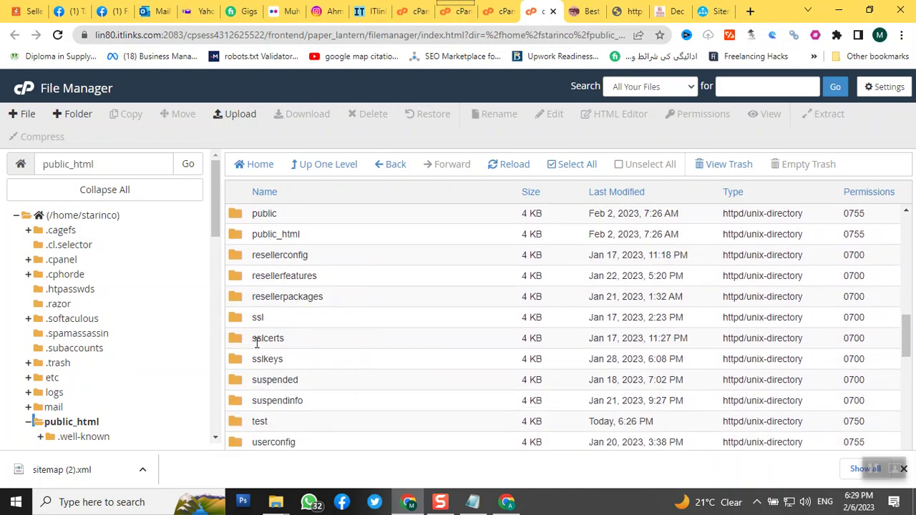
# - Delete the test folder, confirming the move to trash
pyautogui.click(231, 428)
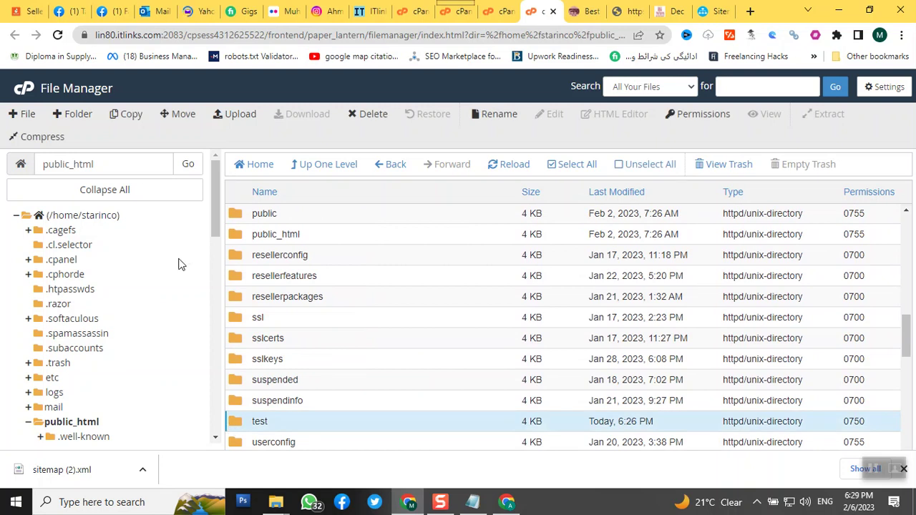
pyautogui.click(373, 117)
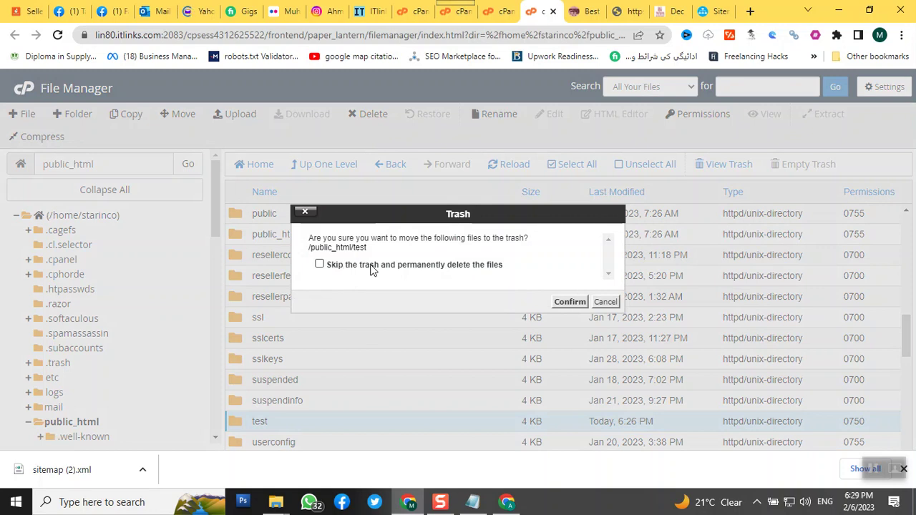
pyautogui.click(570, 304)
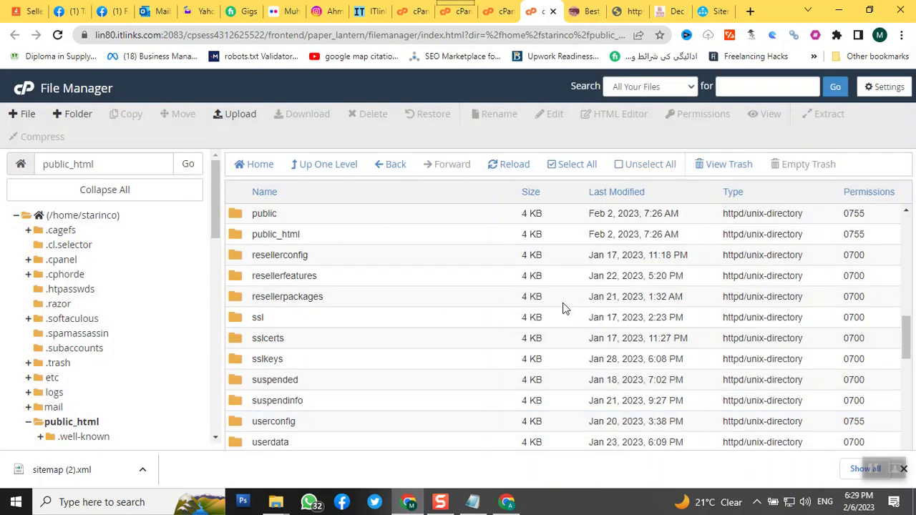
pyautogui.scroll(-1, 380, 338)
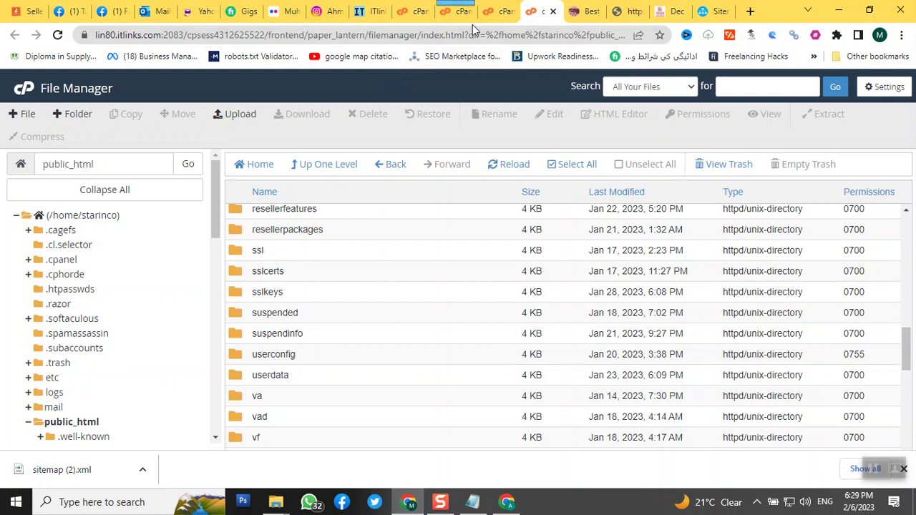
# - From cPanel home, open Subdomains and delete test.4starin.com, leaving 4star and onlinedigitalmarketingcourses
pyautogui.click(419, 11)
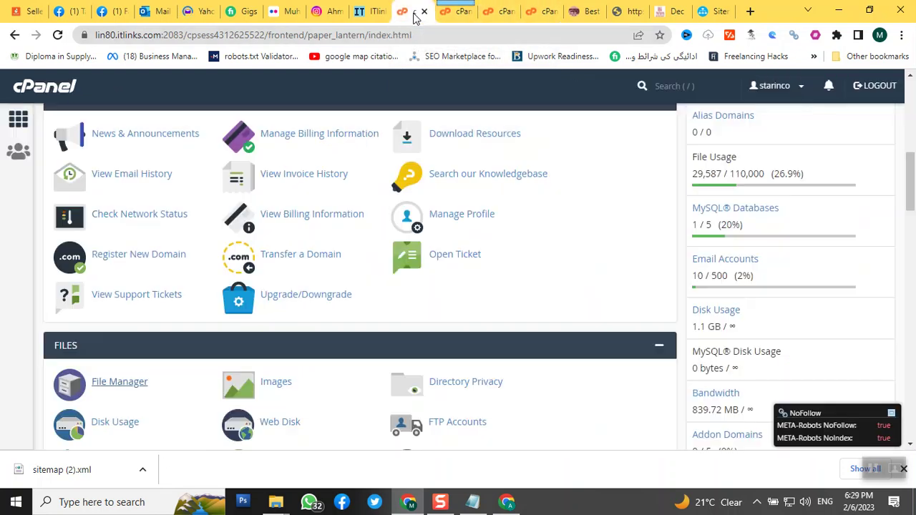
pyautogui.scroll(-2, 250, 263)
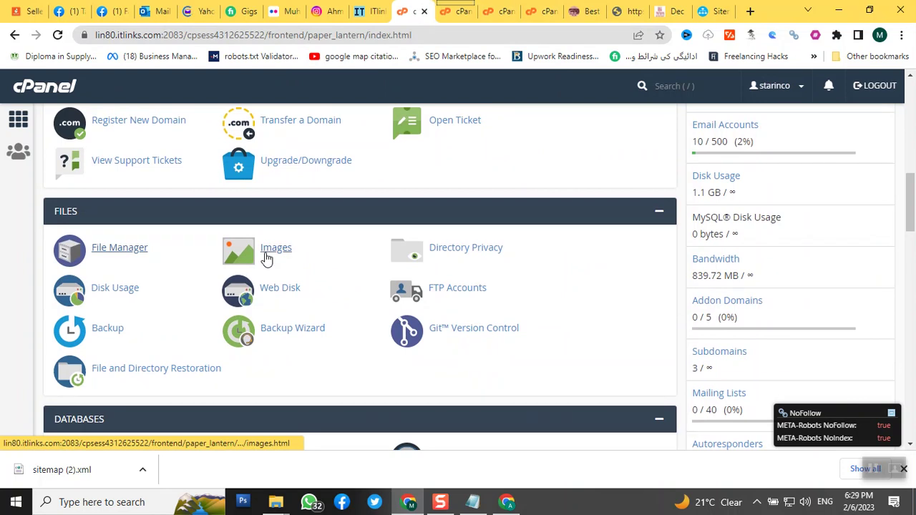
pyautogui.scroll(-2, 268, 259)
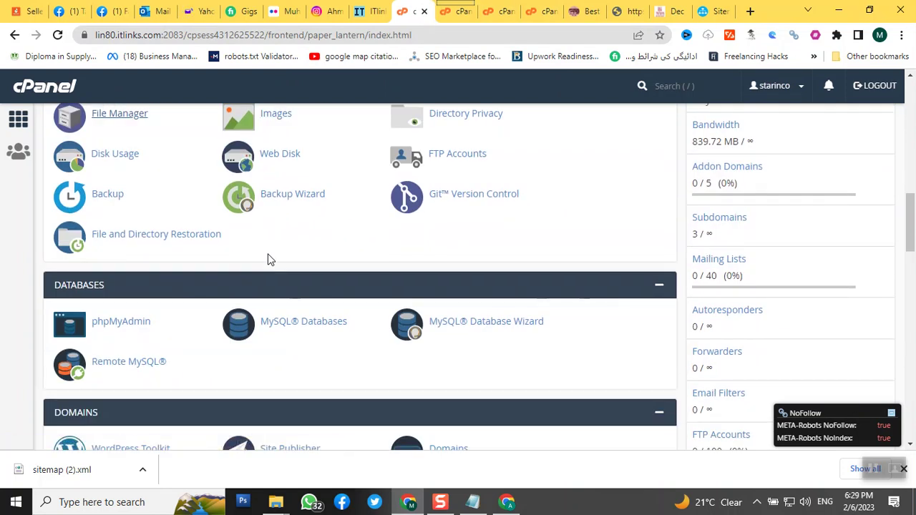
pyautogui.scroll(-3, 271, 260)
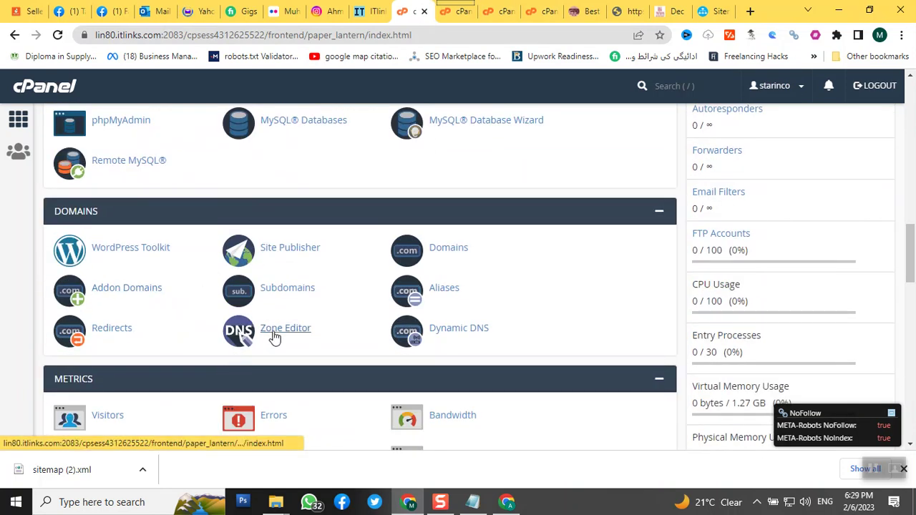
pyautogui.click(284, 296)
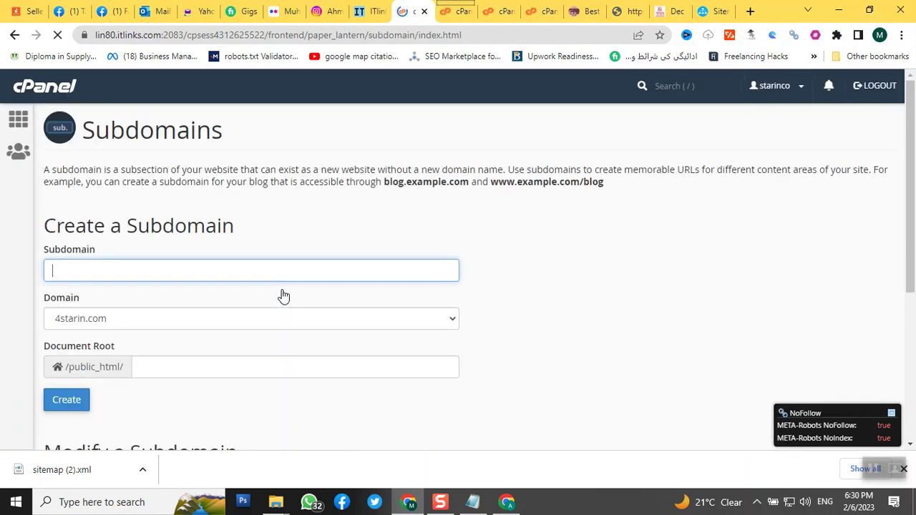
pyautogui.scroll(-3, 282, 297)
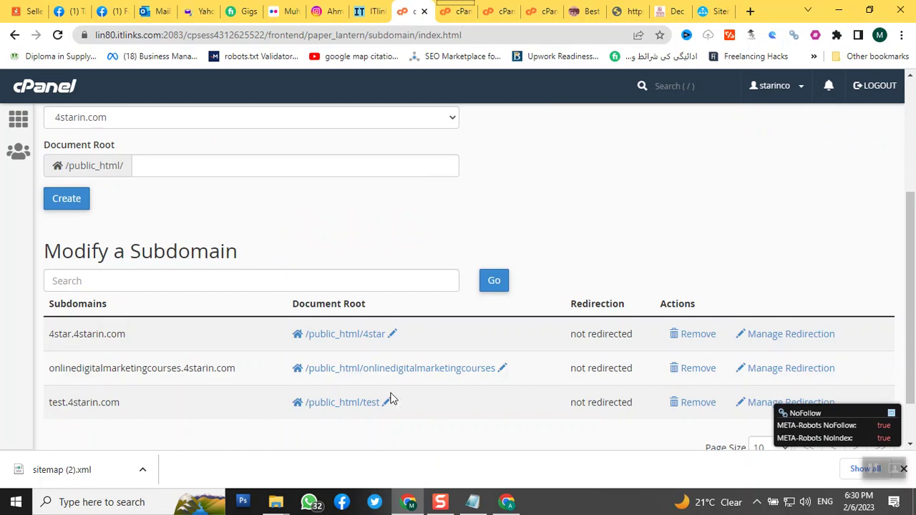
pyautogui.click(693, 411)
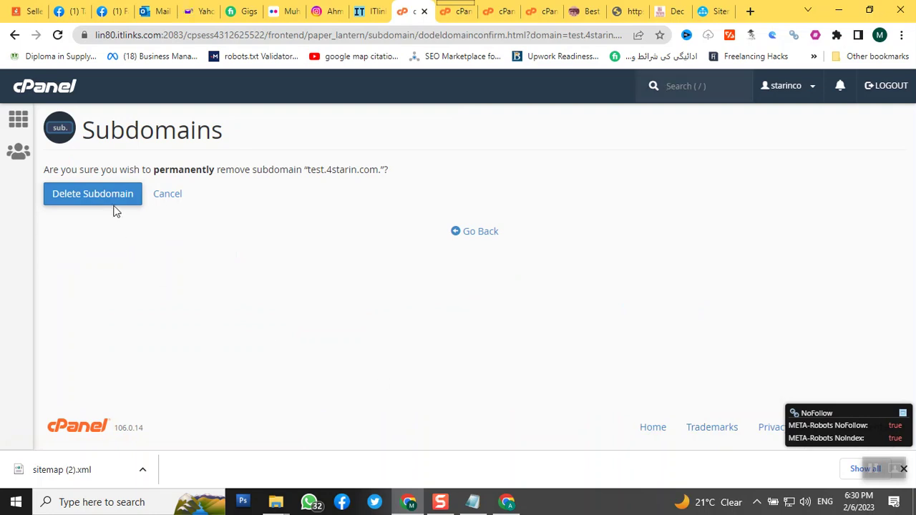
pyautogui.click(111, 203)
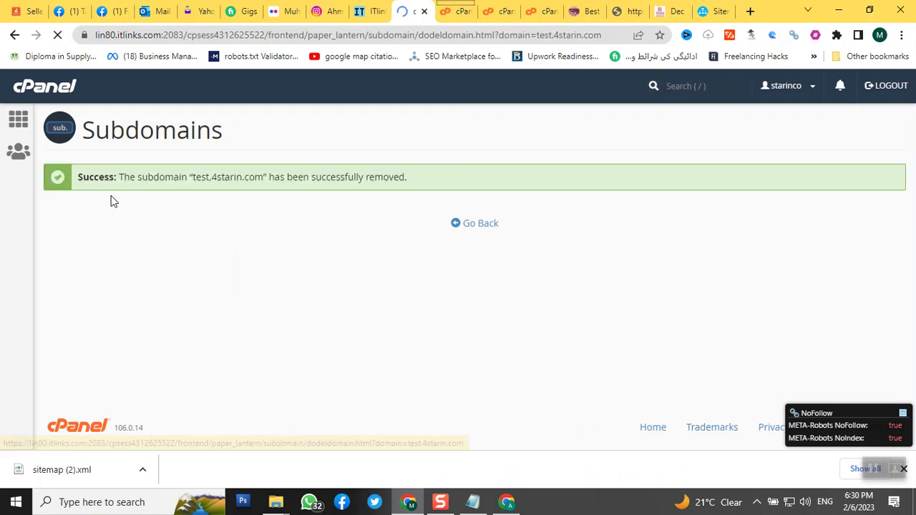
# - Return to the Subdomains page and reload the test.4starin.com sitemap.xml tab
pyautogui.click(471, 228)
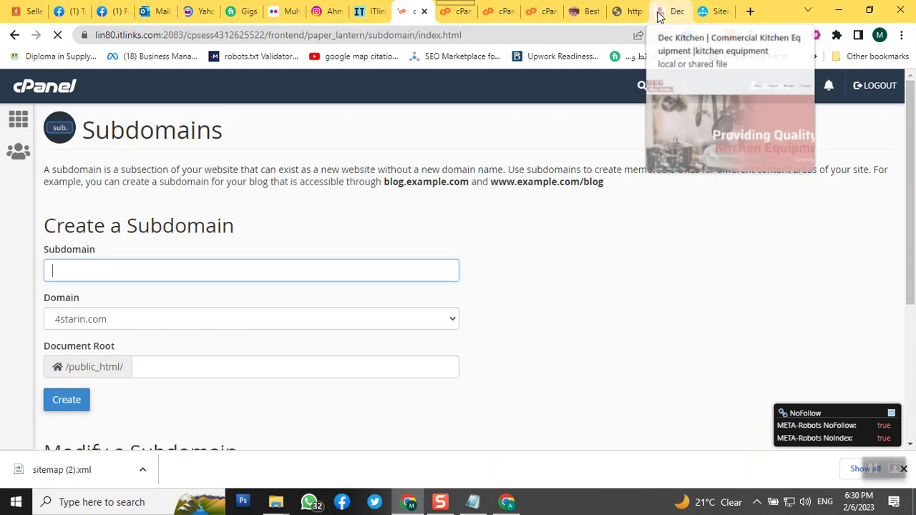
pyautogui.click(657, 10)
pyautogui.click(630, 13)
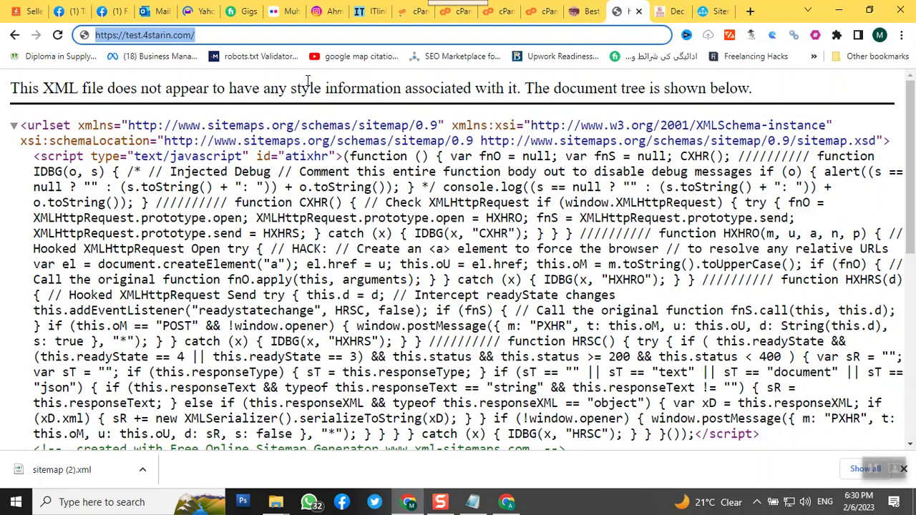
pyautogui.click(253, 34)
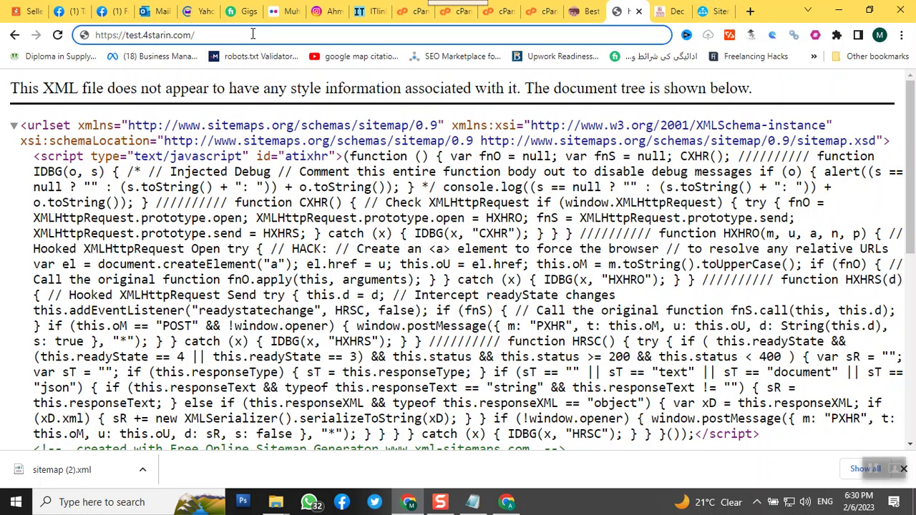
pyautogui.click(59, 35)
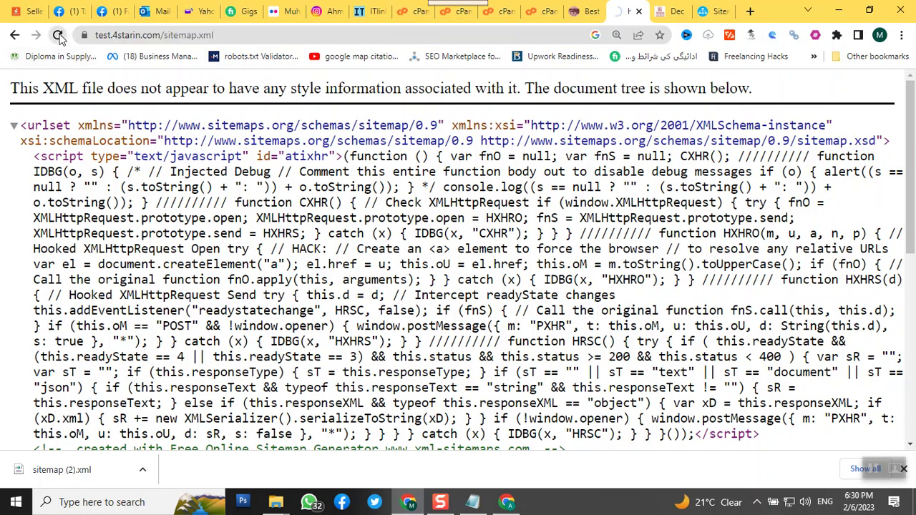
# - Load the test.4starin.com root address without sitemap.xml, showing a connection-not-private certificate error
pyautogui.click(242, 34)
pyautogui.click(252, 36)
pyautogui.press('BackSpace')
pyautogui.press('BackSpace')
pyautogui.press('BackSpace')
pyautogui.press('BackSpace')
pyautogui.press('BackSpace')
pyautogui.press('BackSpace')
pyautogui.press('BackSpace')
pyautogui.press('BackSpace')
pyautogui.press('BackSpace')
pyautogui.press('BackSpace')
pyautogui.press('BackSpace')
pyautogui.press('Return')
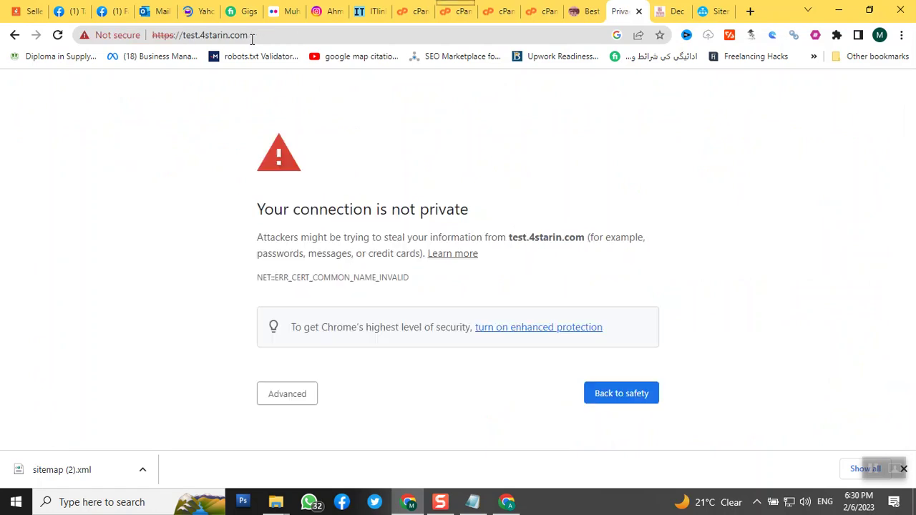
pyautogui.click(253, 39)
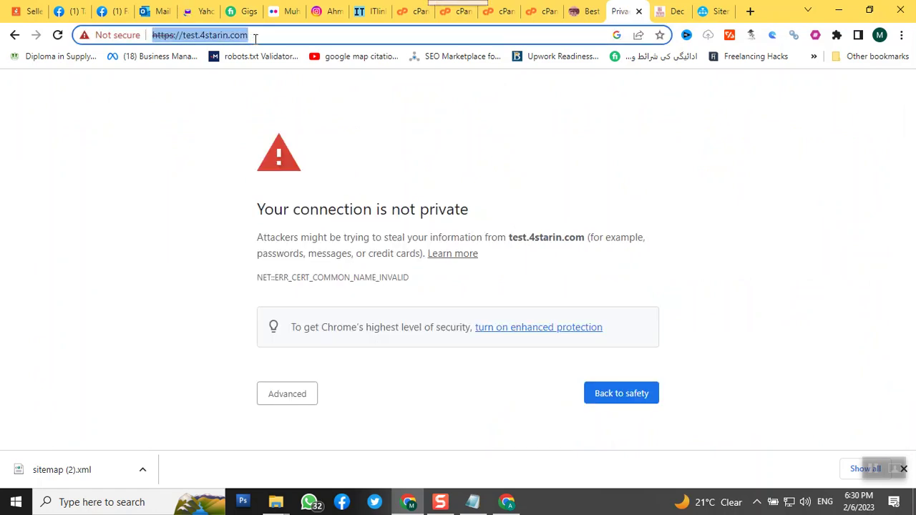
pyautogui.click(255, 39)
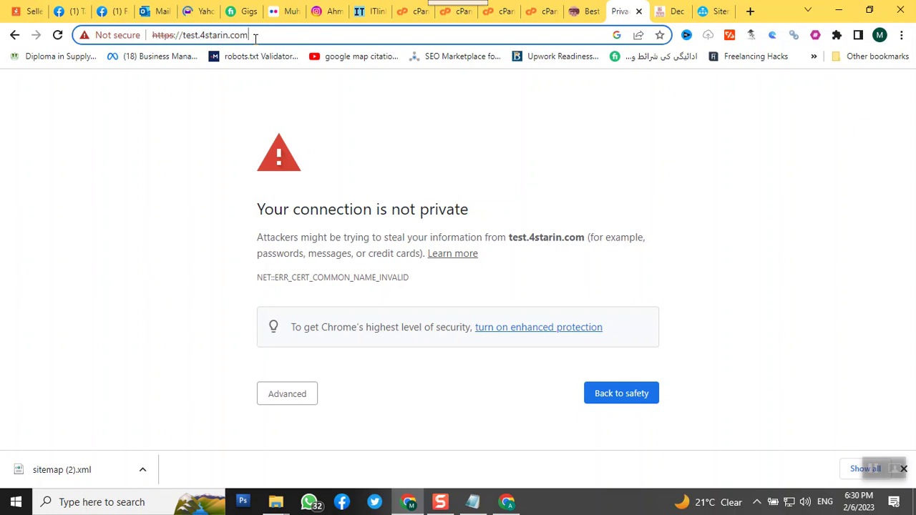